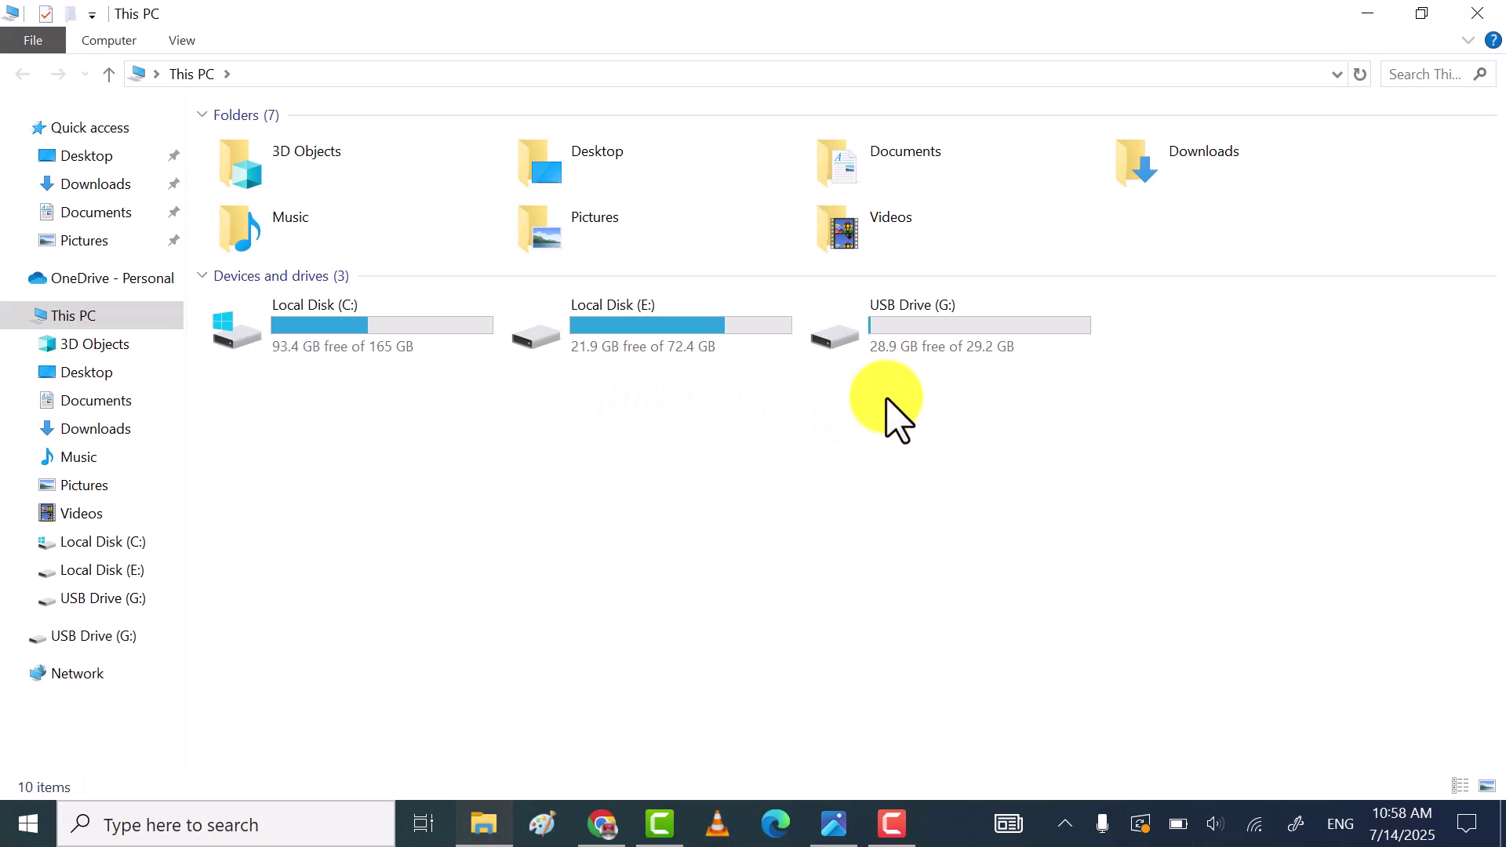
Try to format USB Drive (G:) from its Format dialog, confirming the data-erase warning
click(939, 336)
right_click(939, 335)
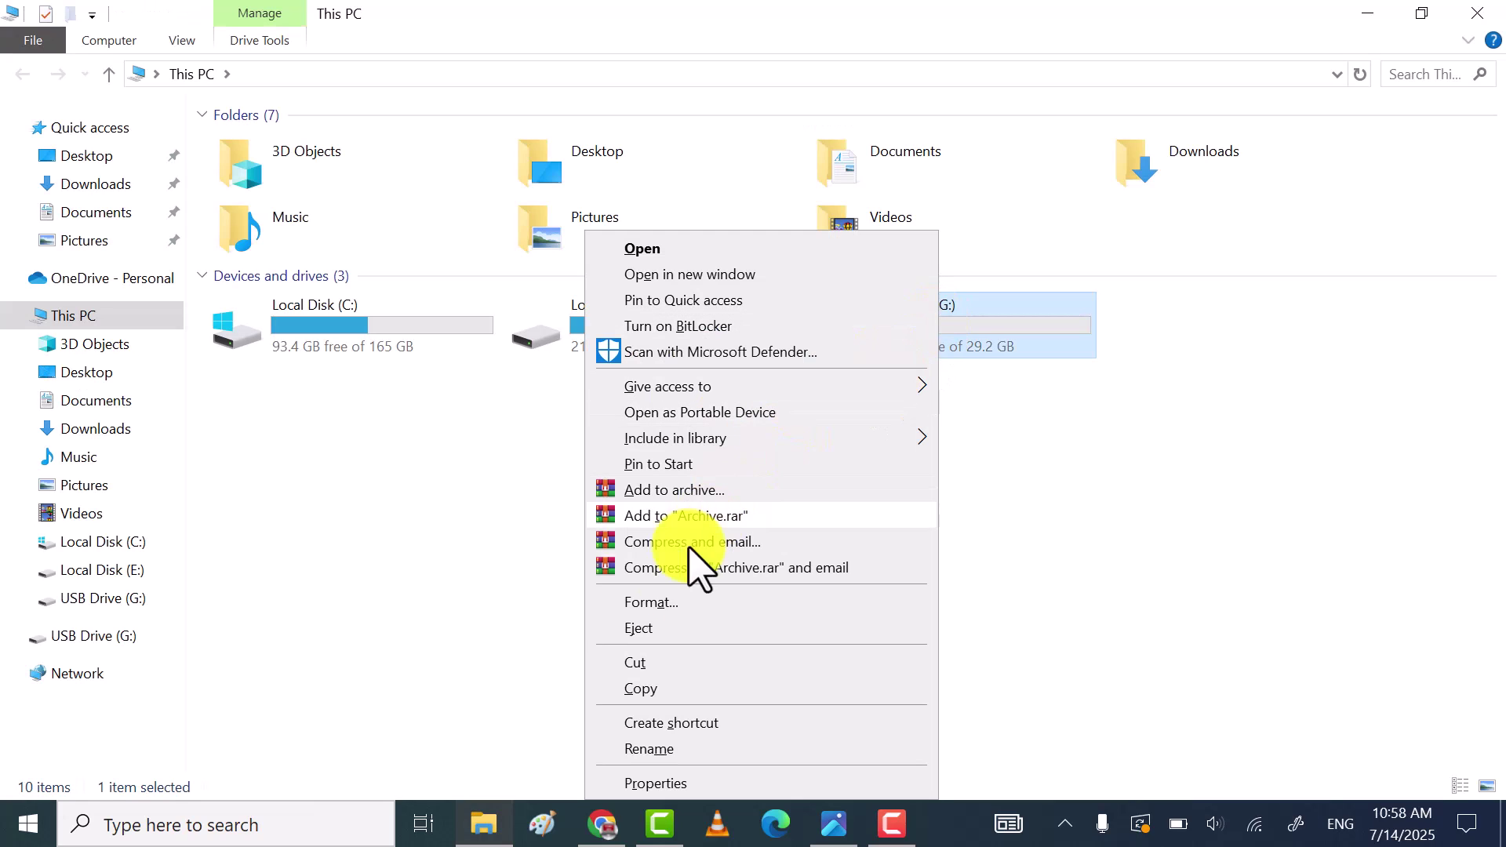
click(684, 604)
drag(244, 243, 643, 168)
click(666, 608)
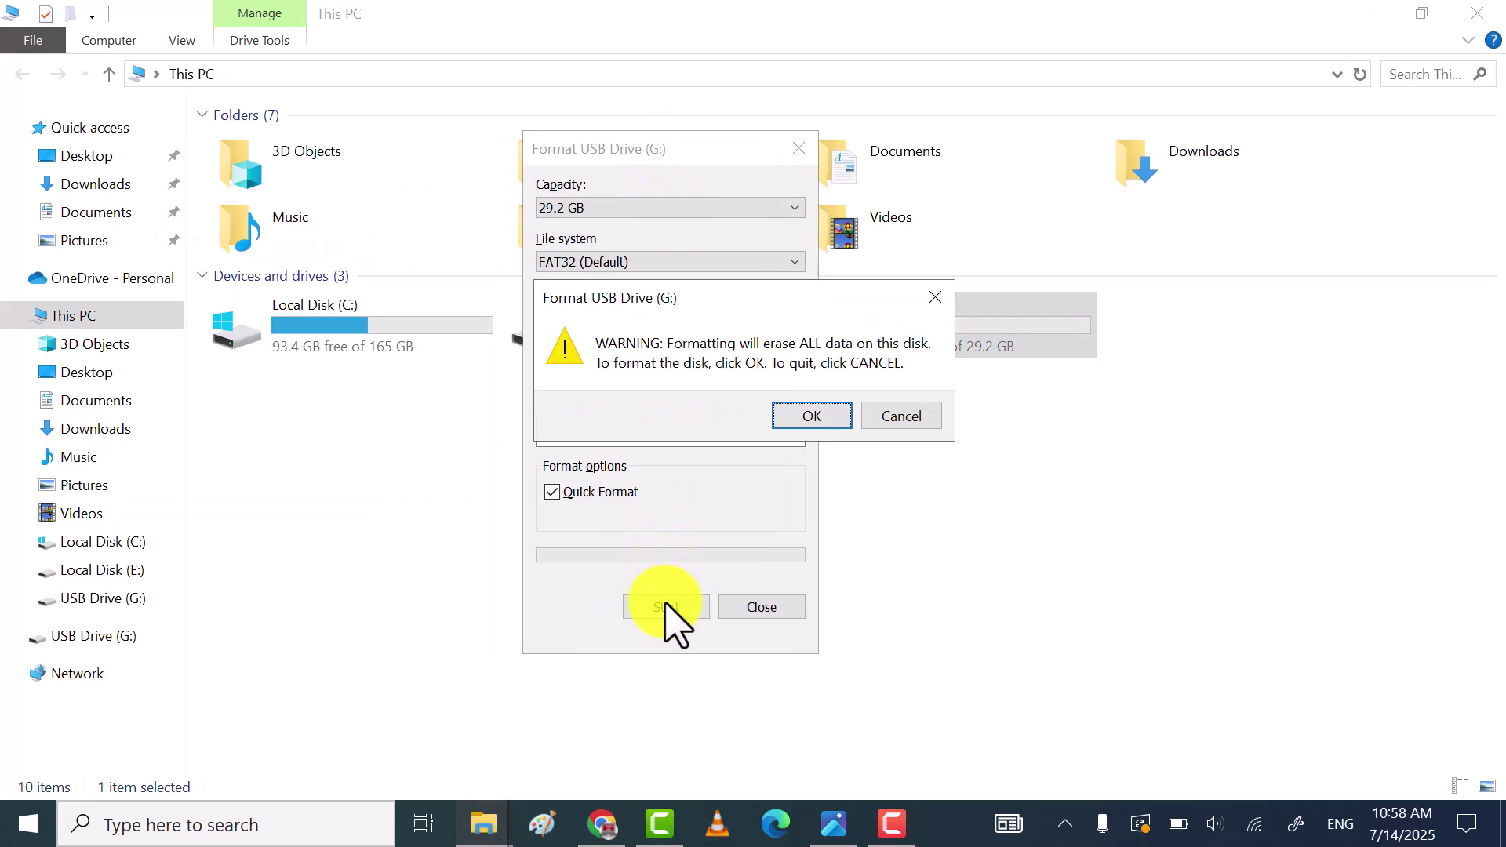
click(808, 416)
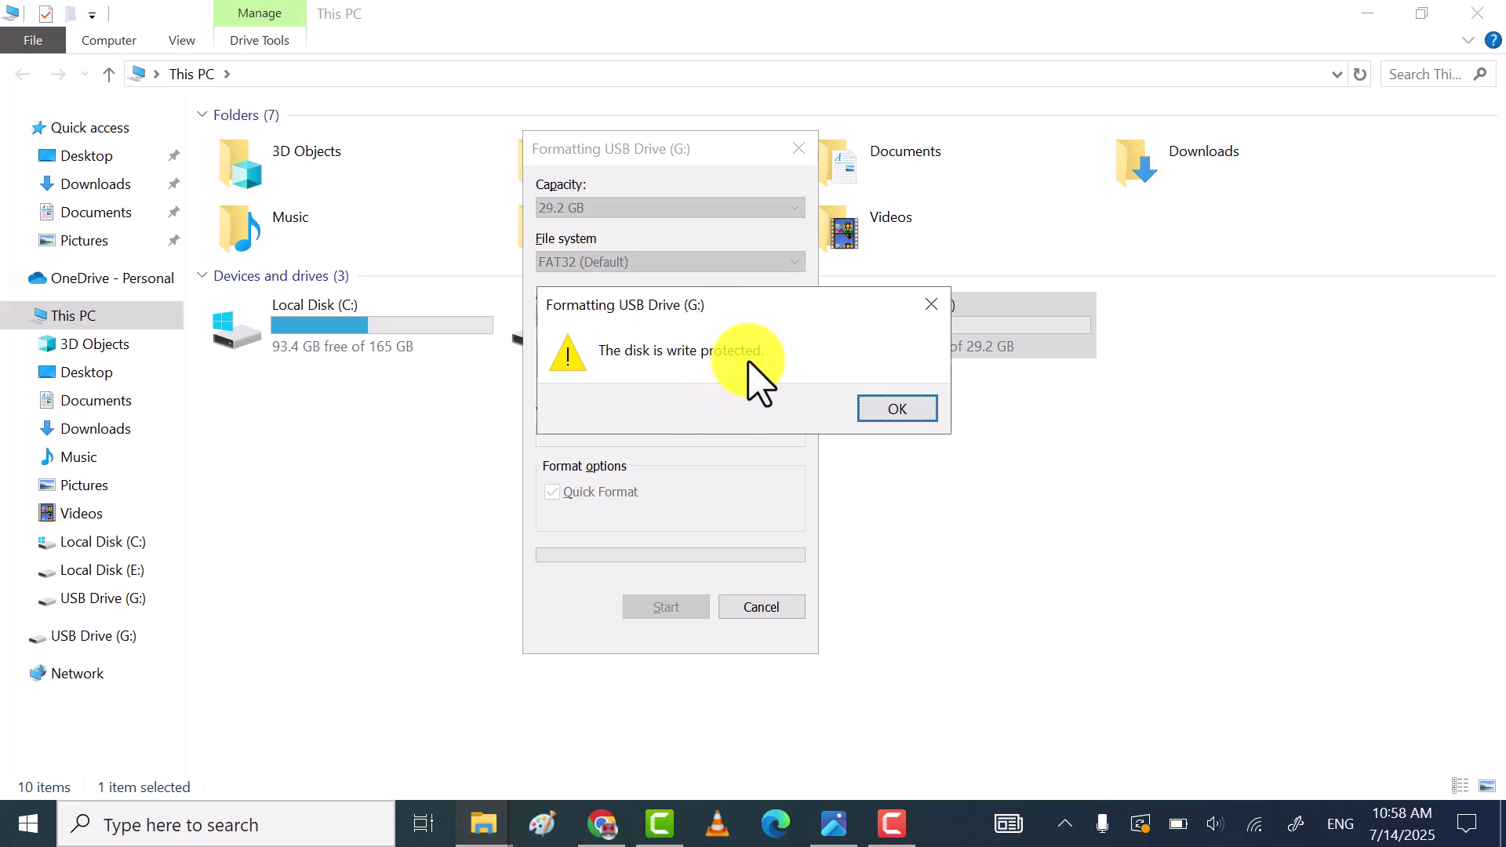
Dismiss the write-protected error, close the Format dialog and minimize Explorer
click(898, 410)
click(799, 148)
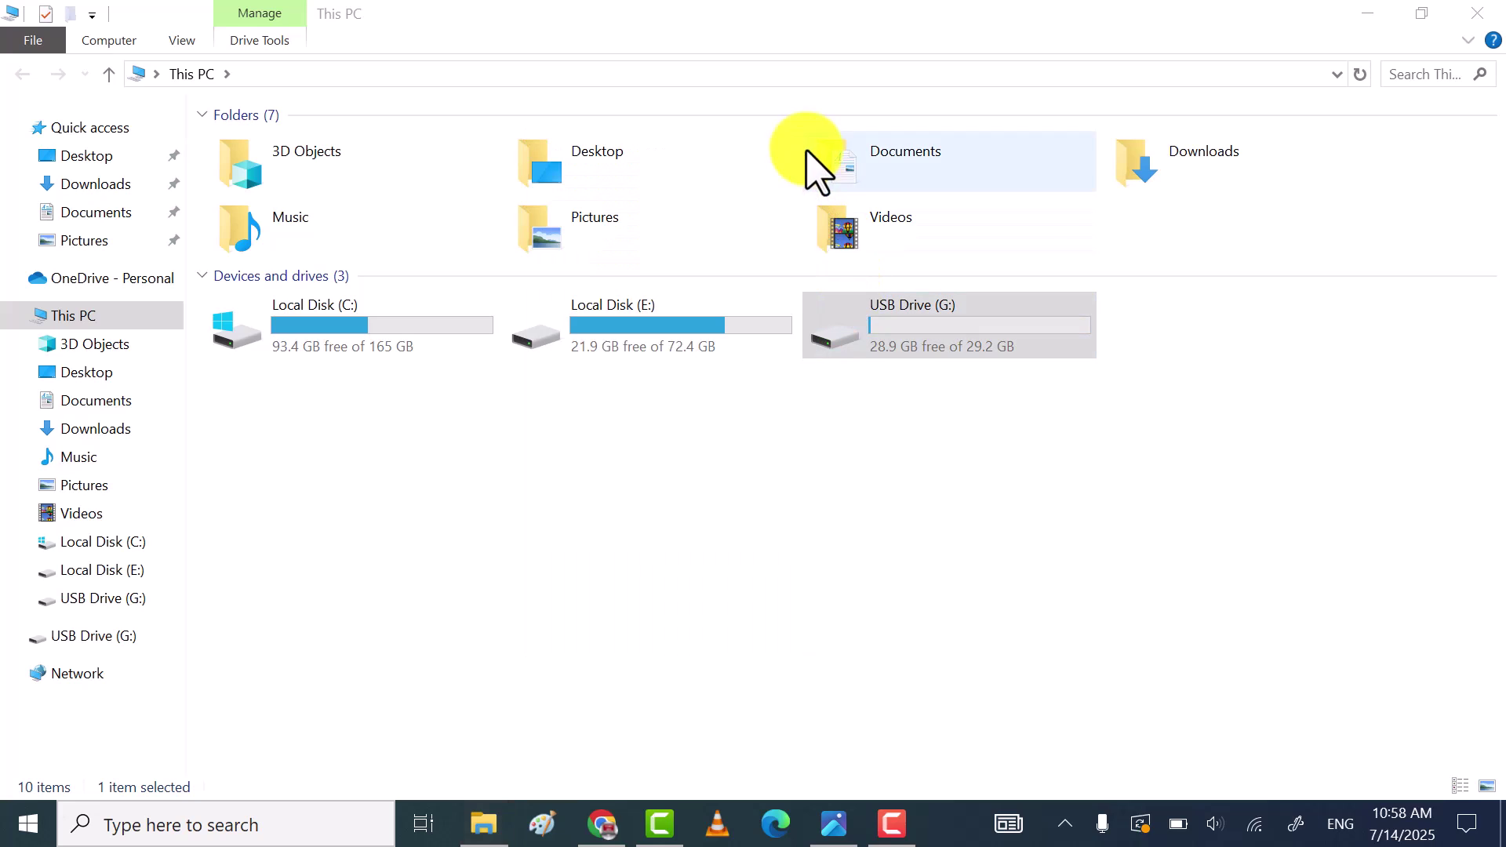
click(808, 158)
click(1369, 14)
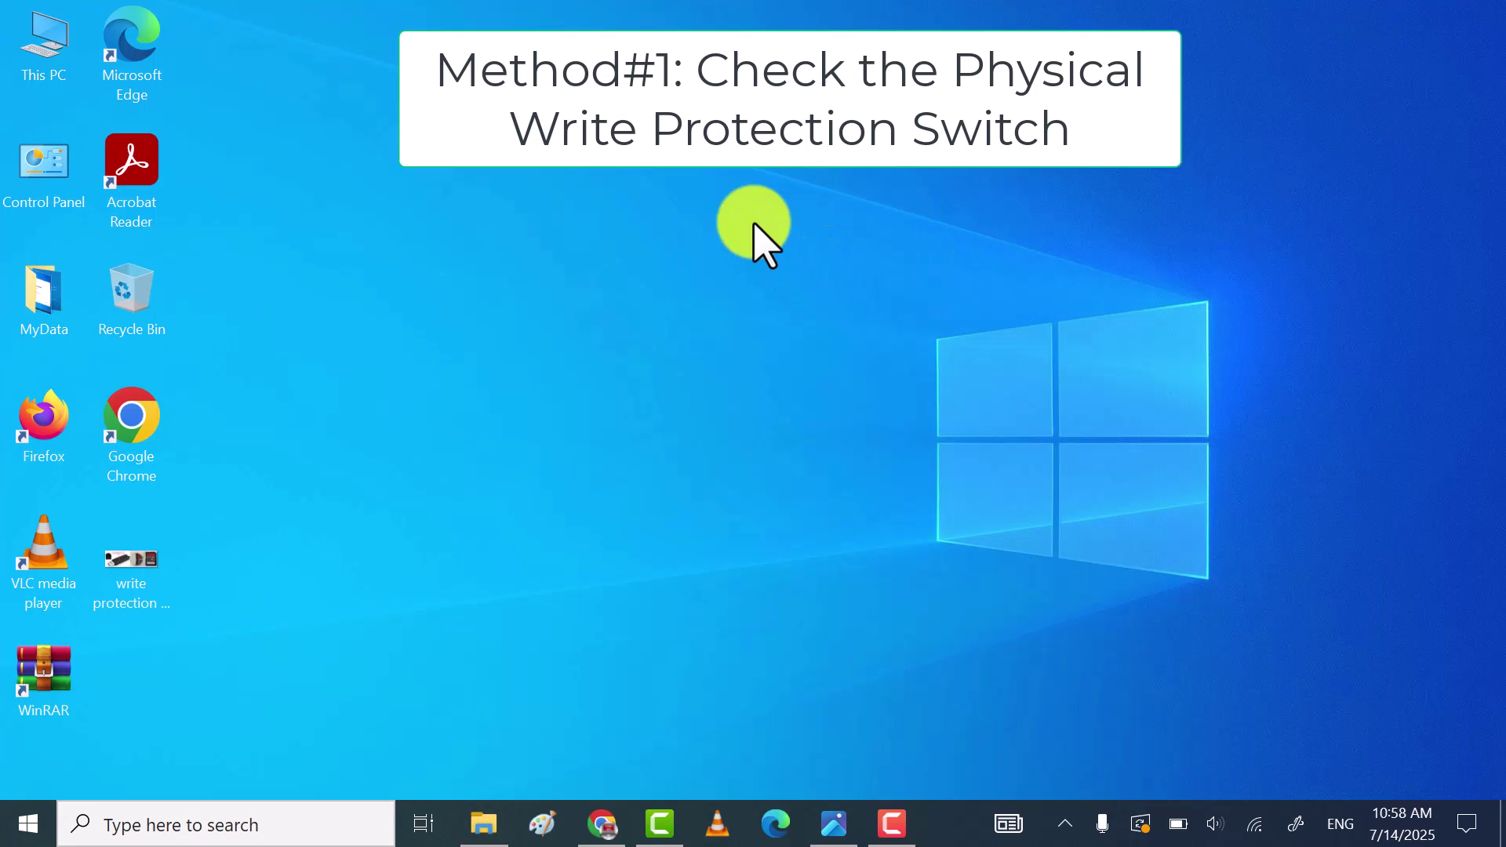
right_click(493, 363)
click(577, 424)
click(836, 820)
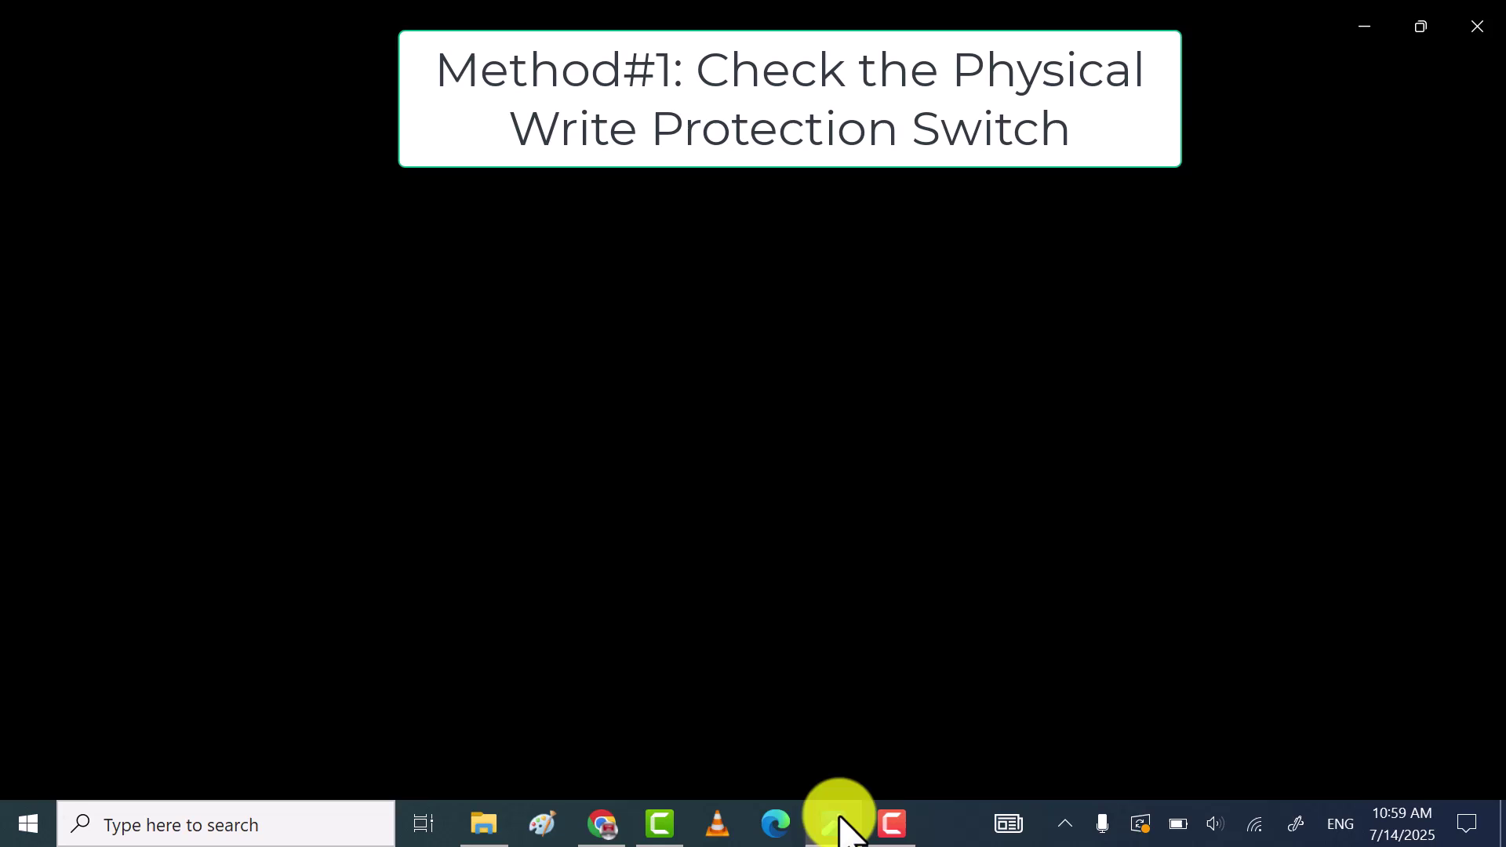
click(491, 498)
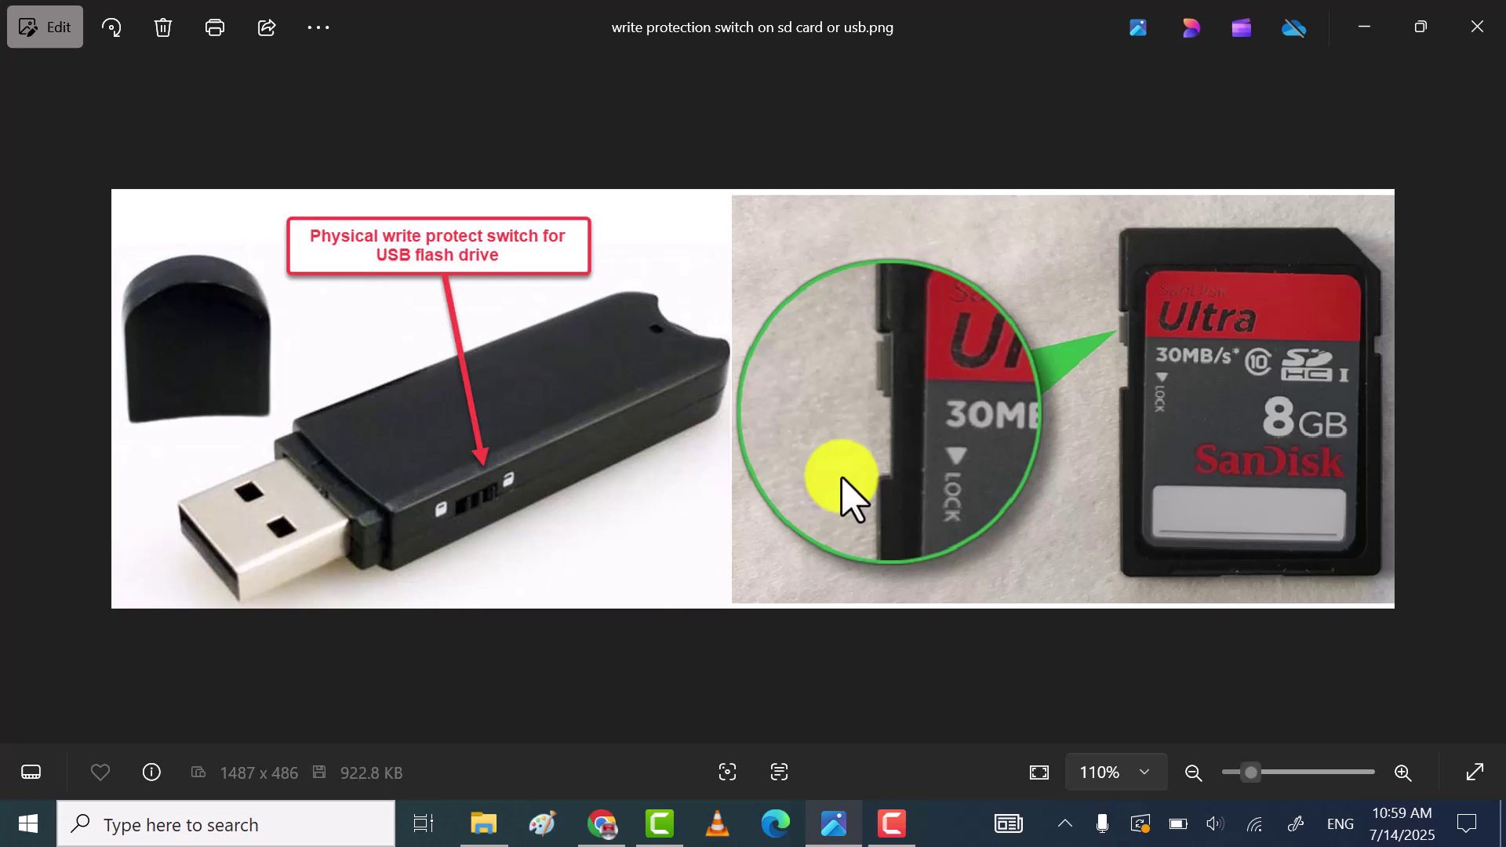
Close the photo viewer and refresh the desktop twice
click(1365, 29)
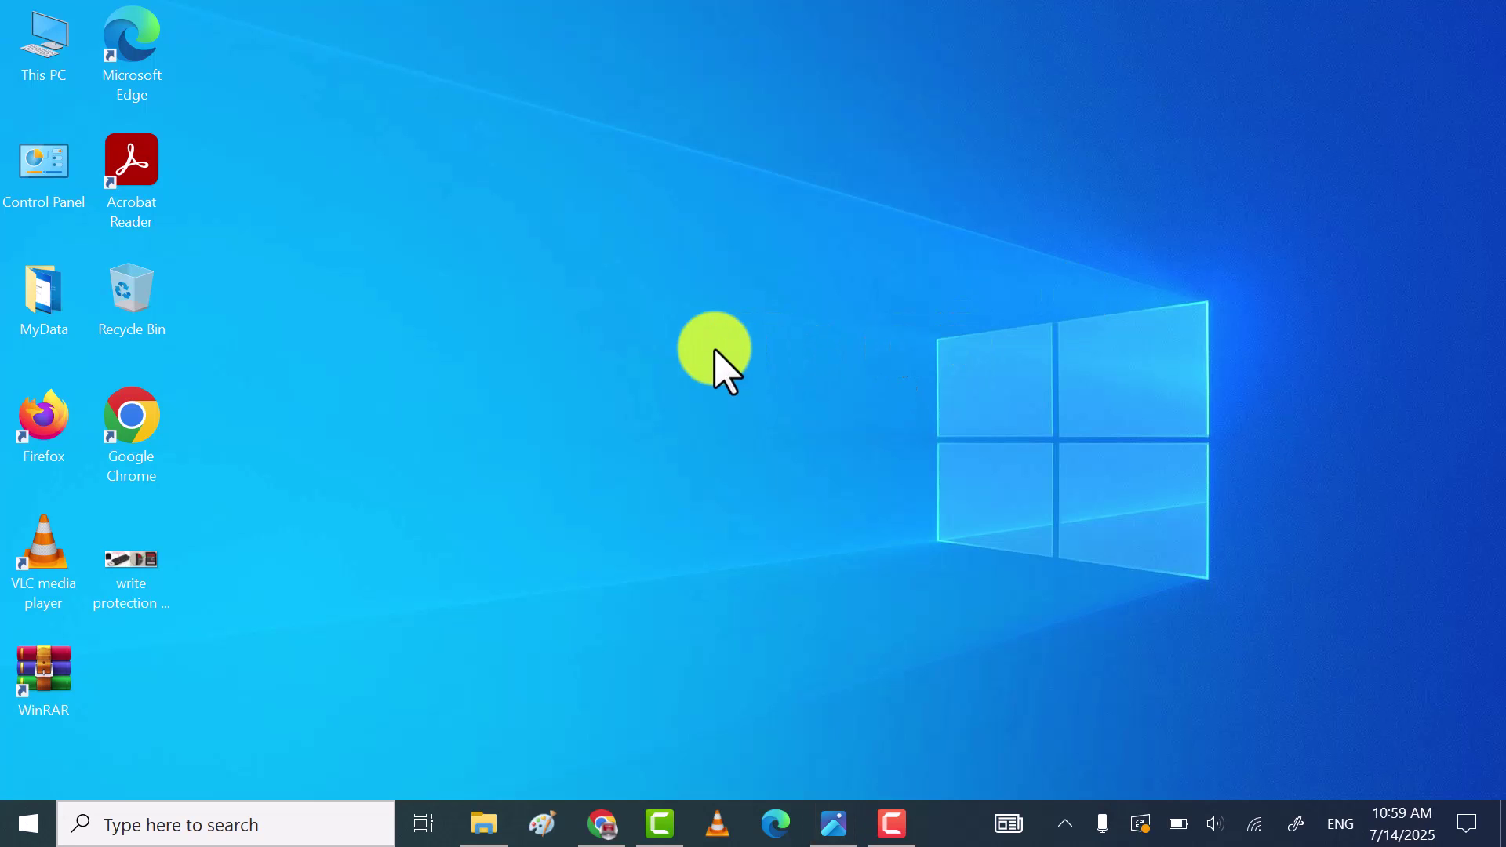
right_click(676, 343)
click(565, 410)
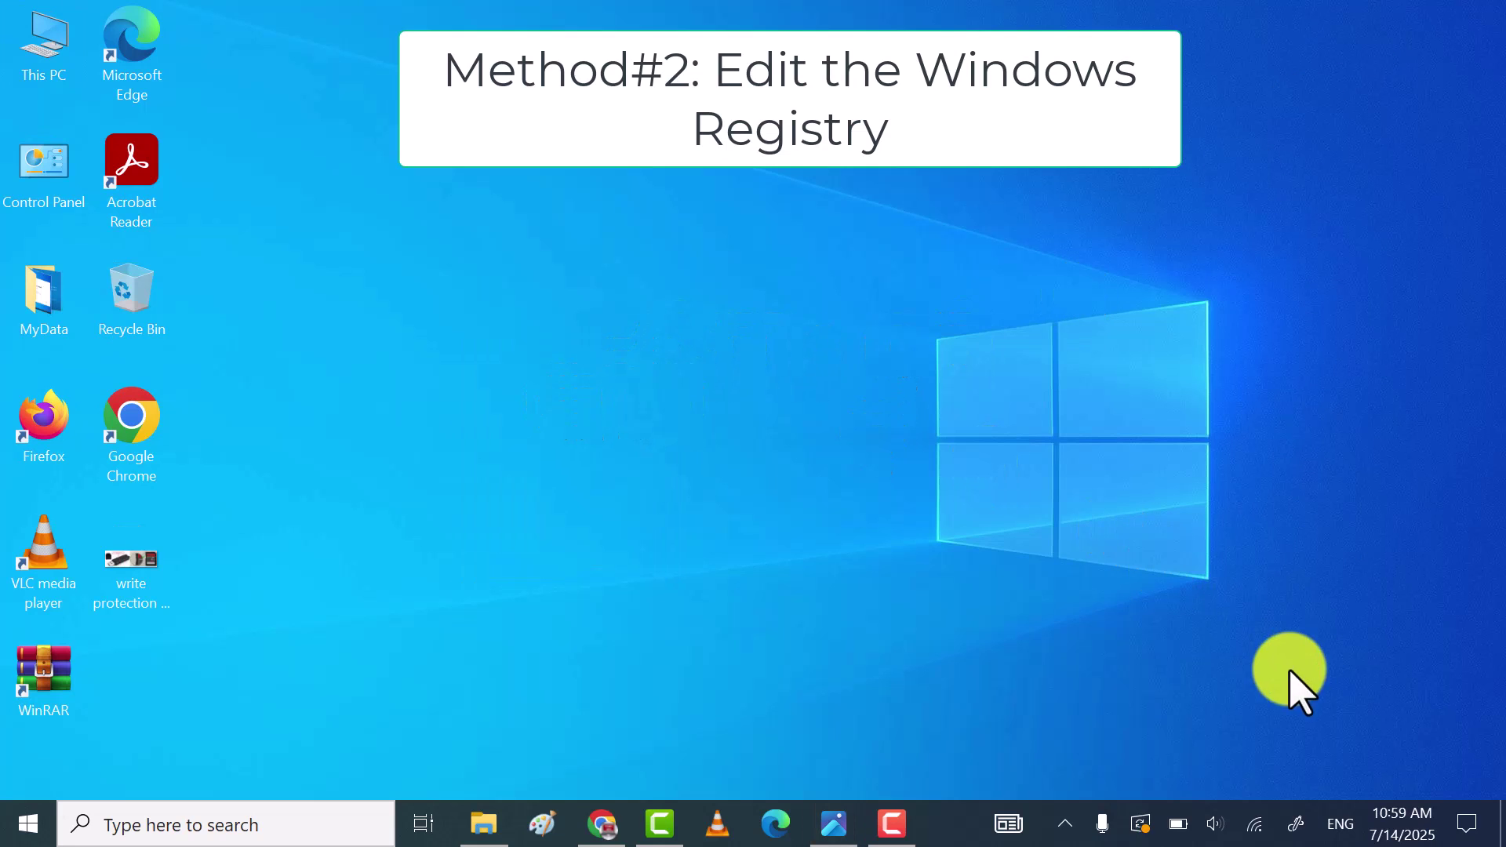
right_click(729, 338)
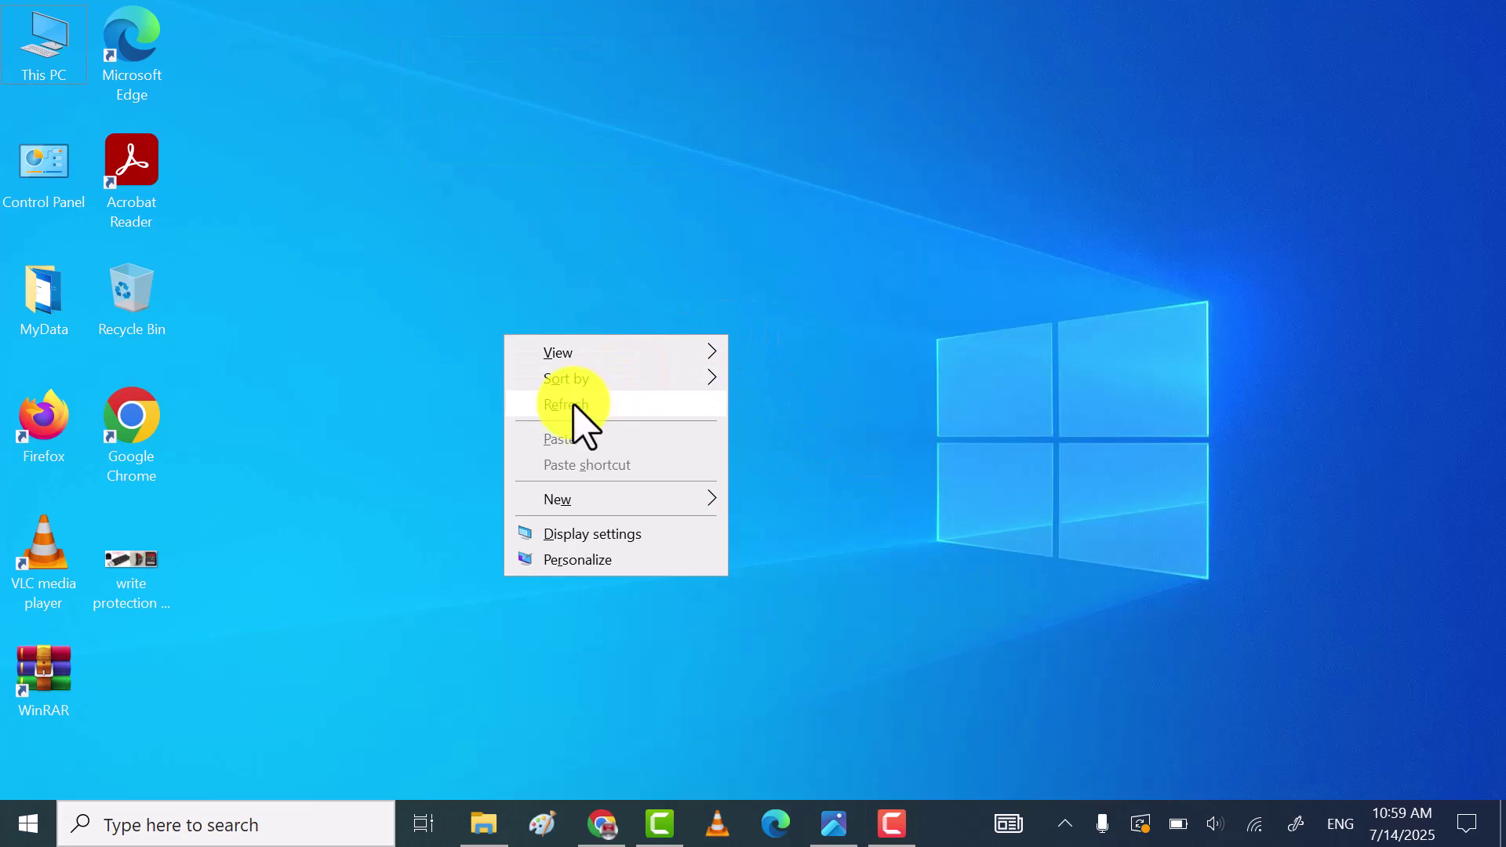
click(573, 409)
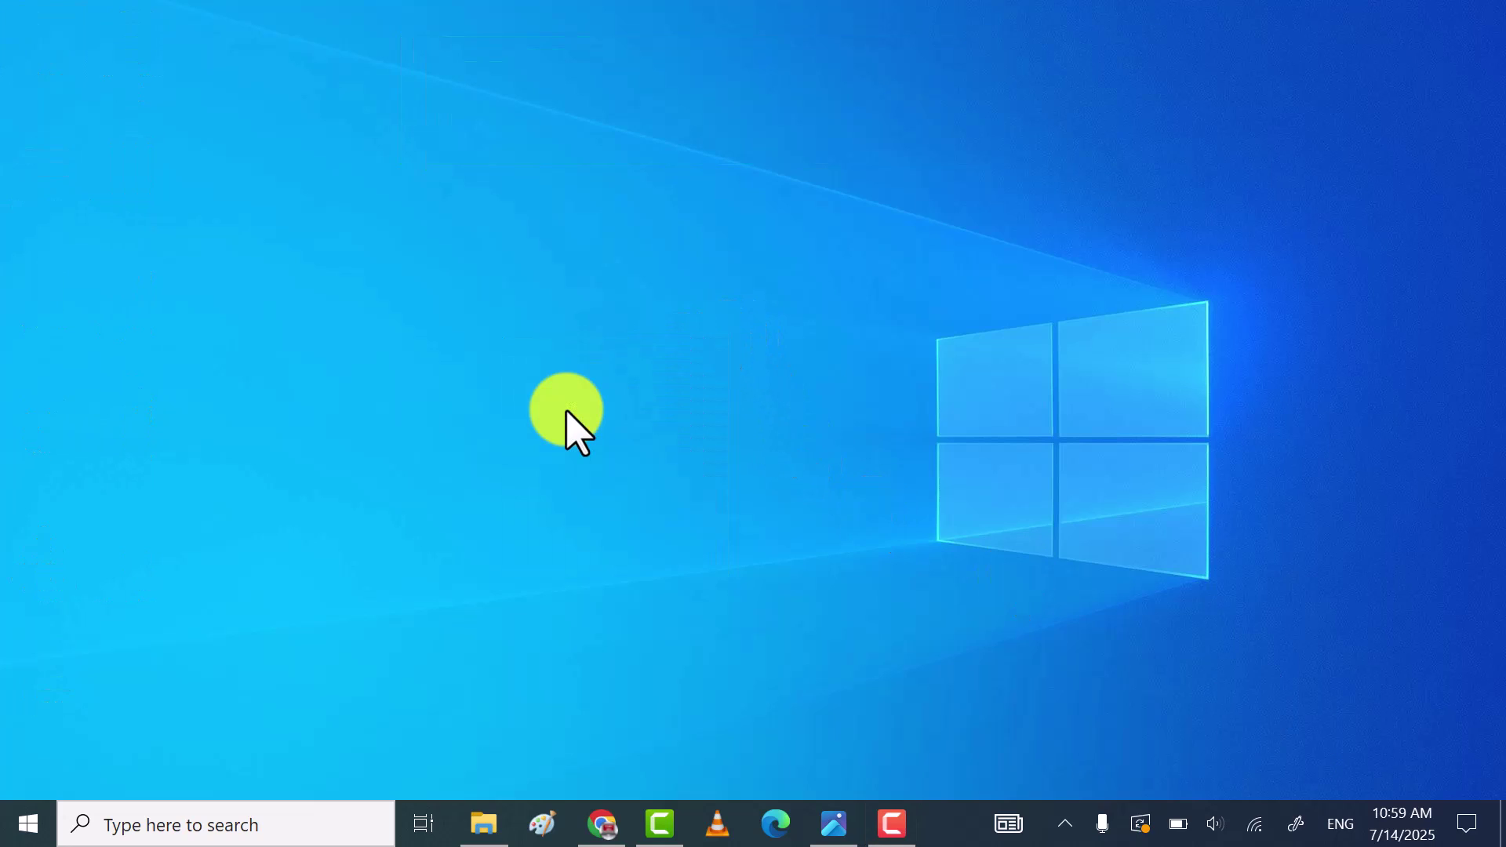
Search Windows for regedit and launch Registry Editor
click(297, 824)
text(re)
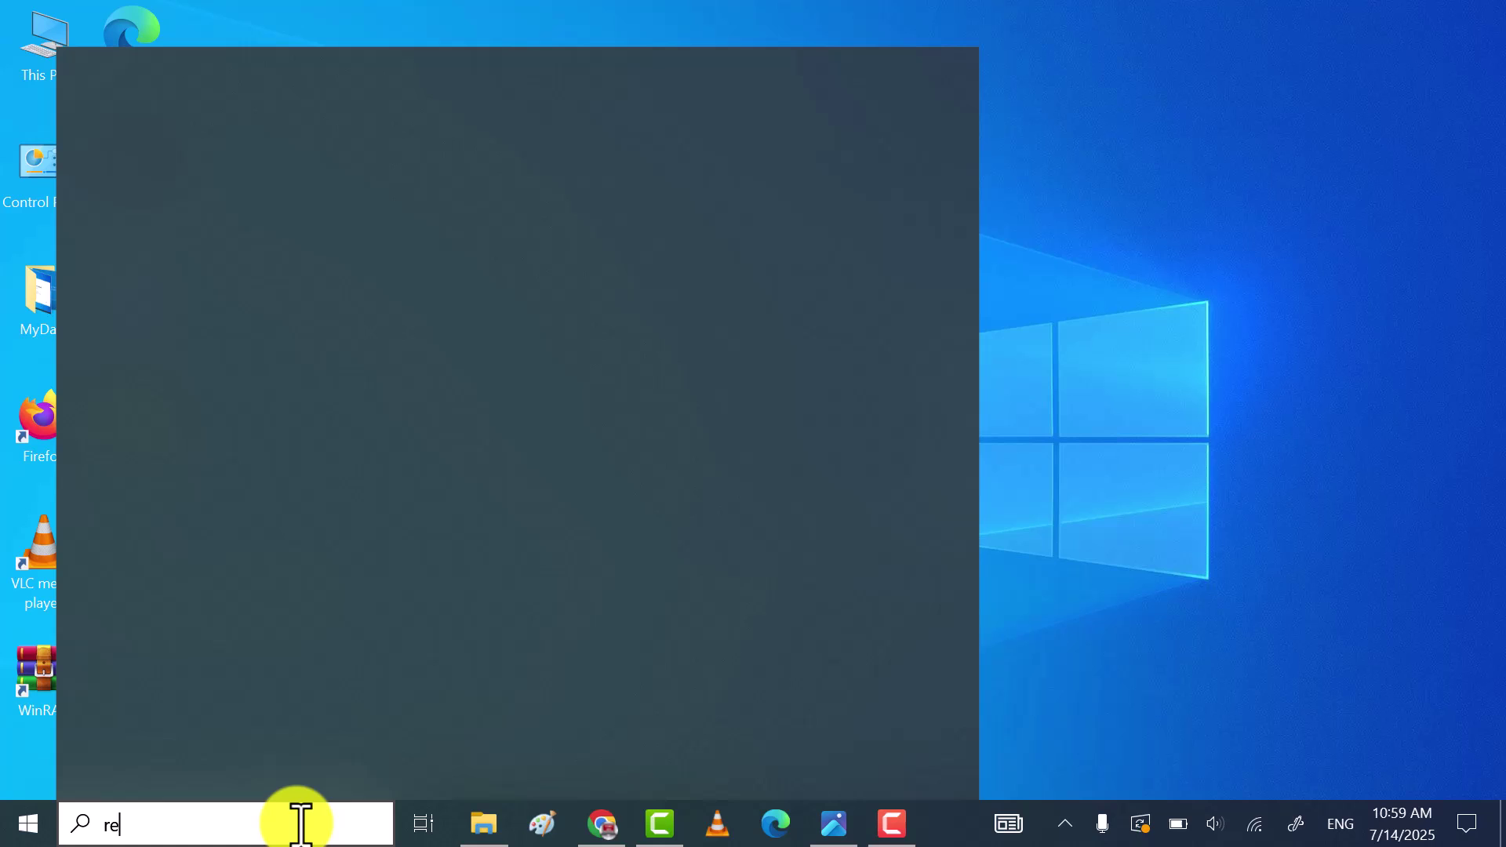
text(gedit)
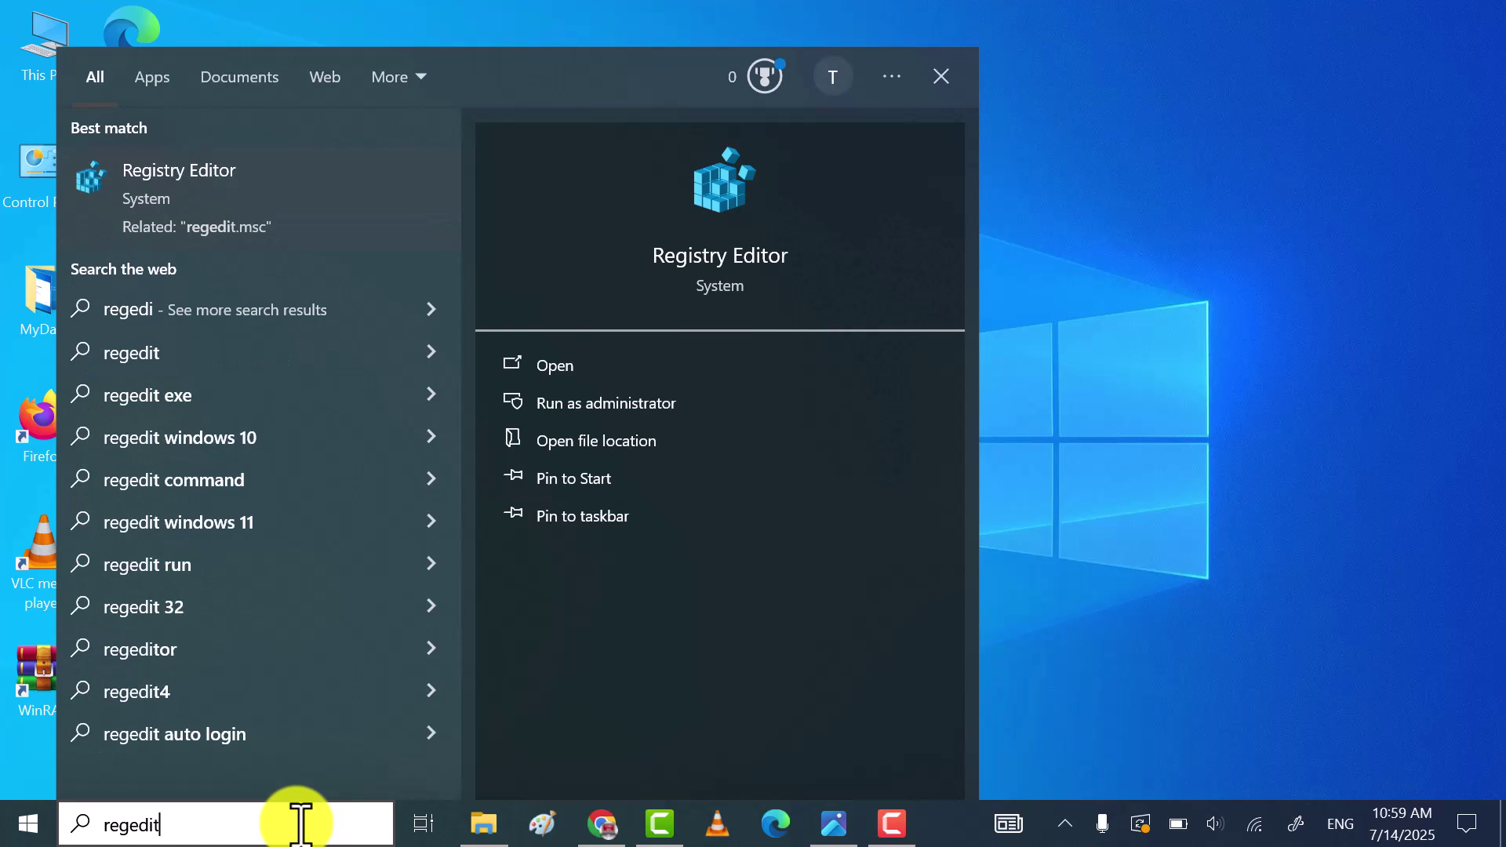
click(285, 193)
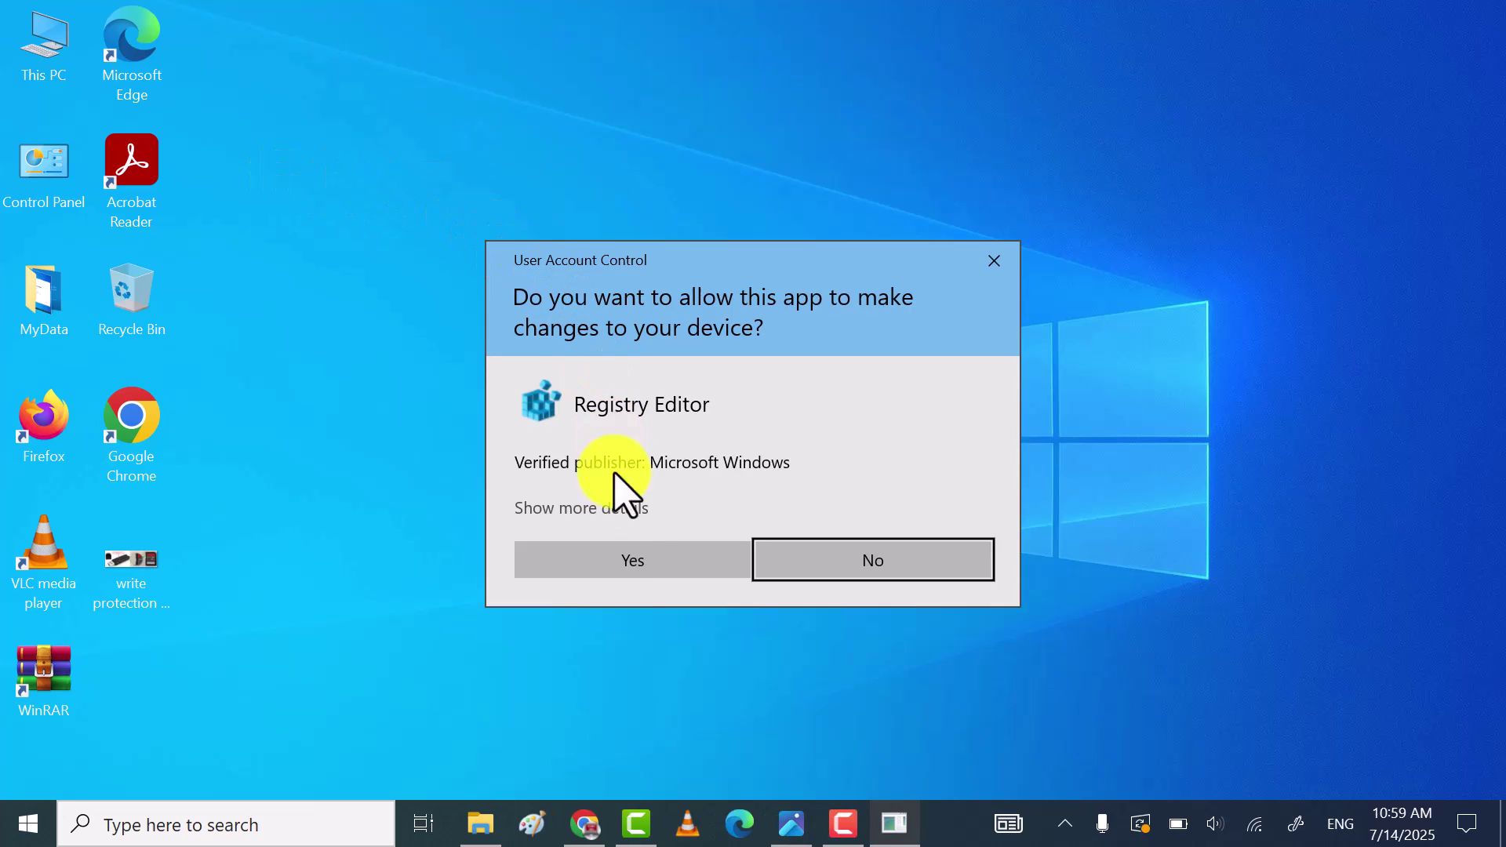
Allow Registry Editor through UAC and expand HKEY_LOCAL_MACHINE down to SYSTEM
click(634, 561)
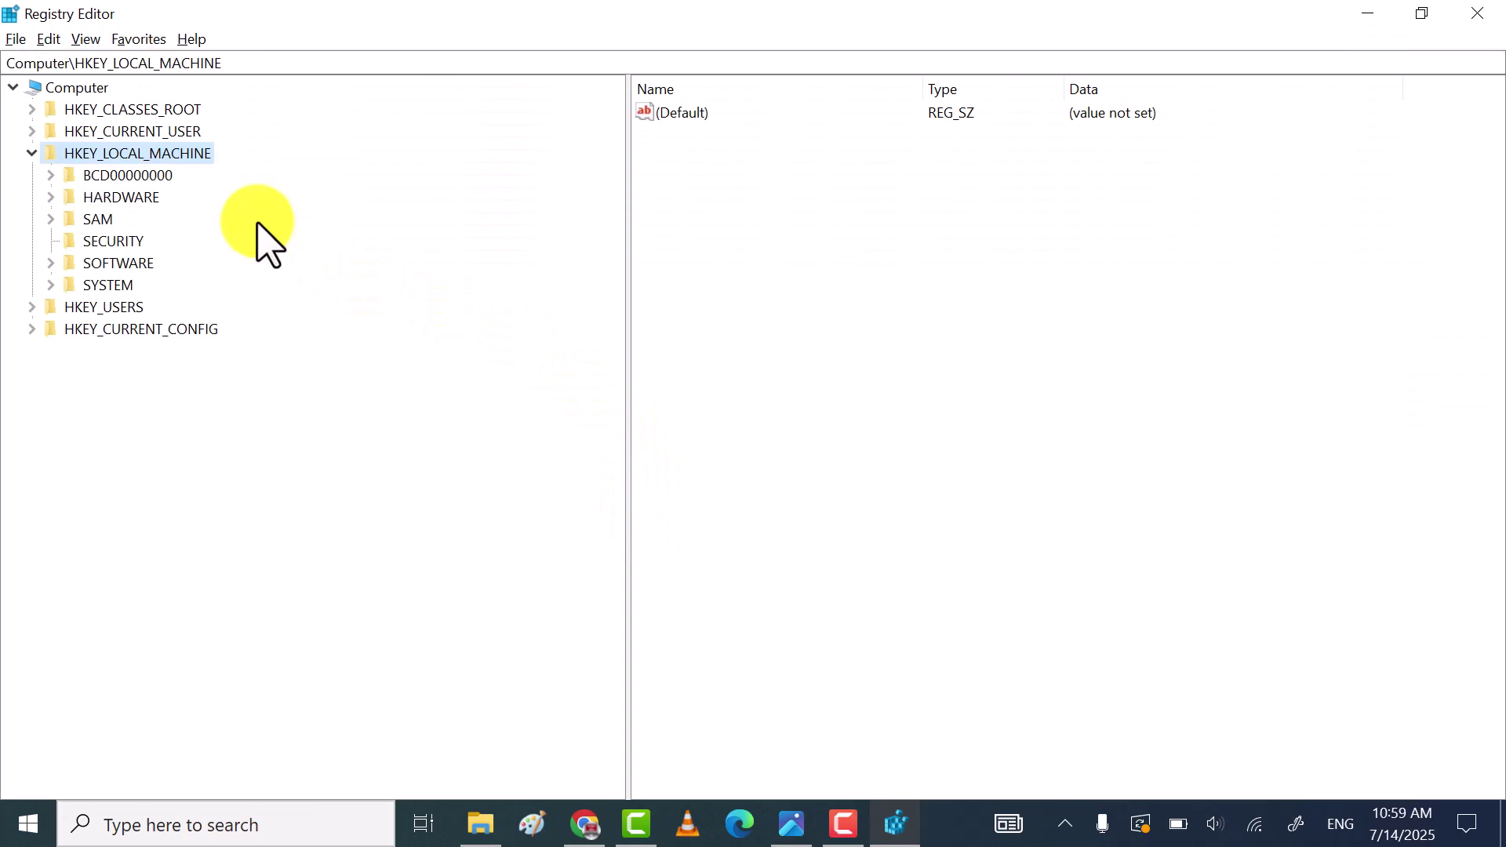
click(31, 153)
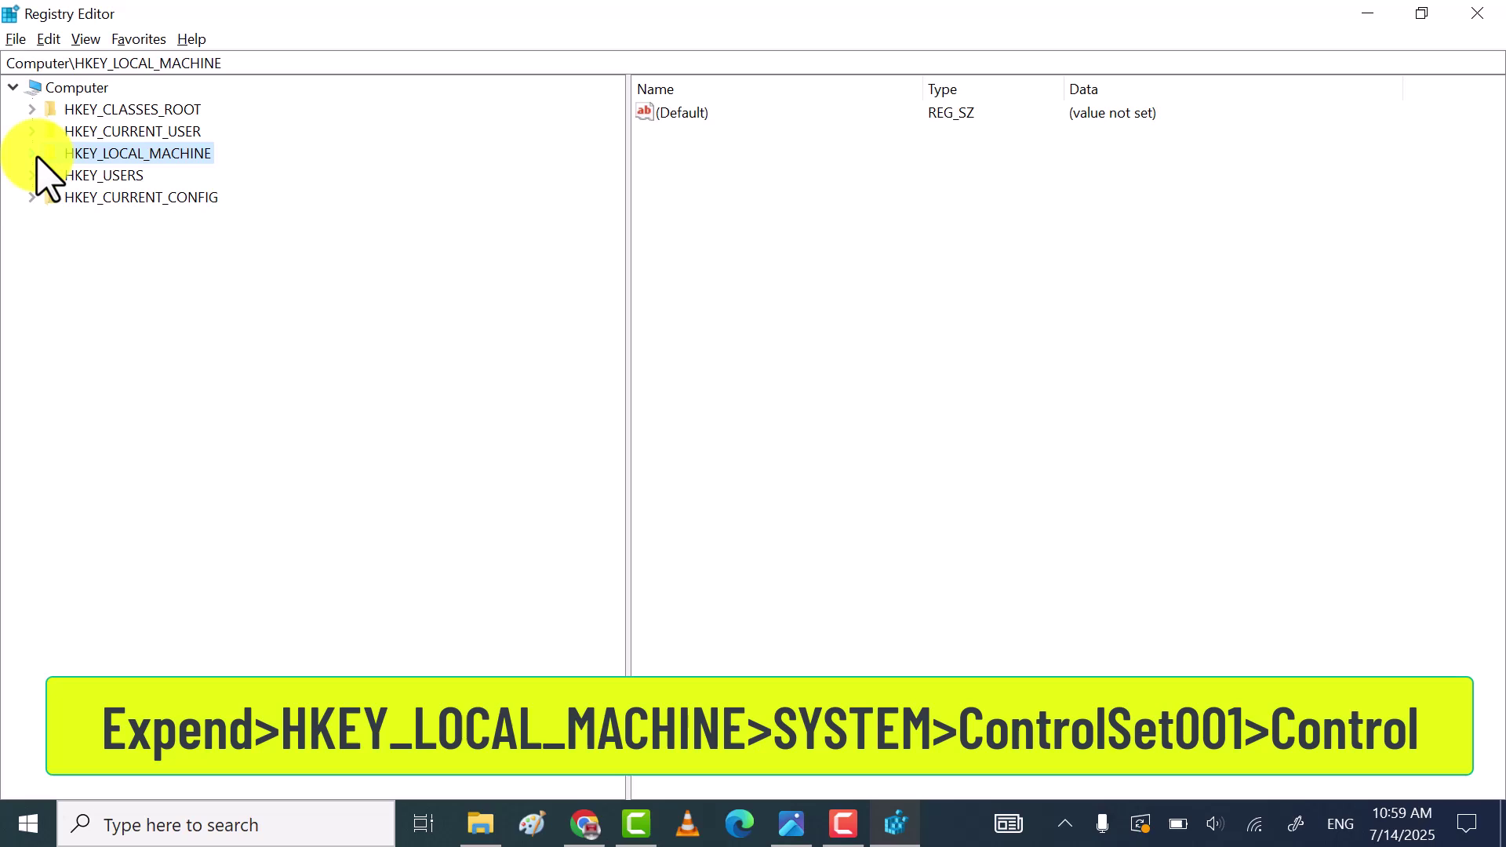
click(32, 153)
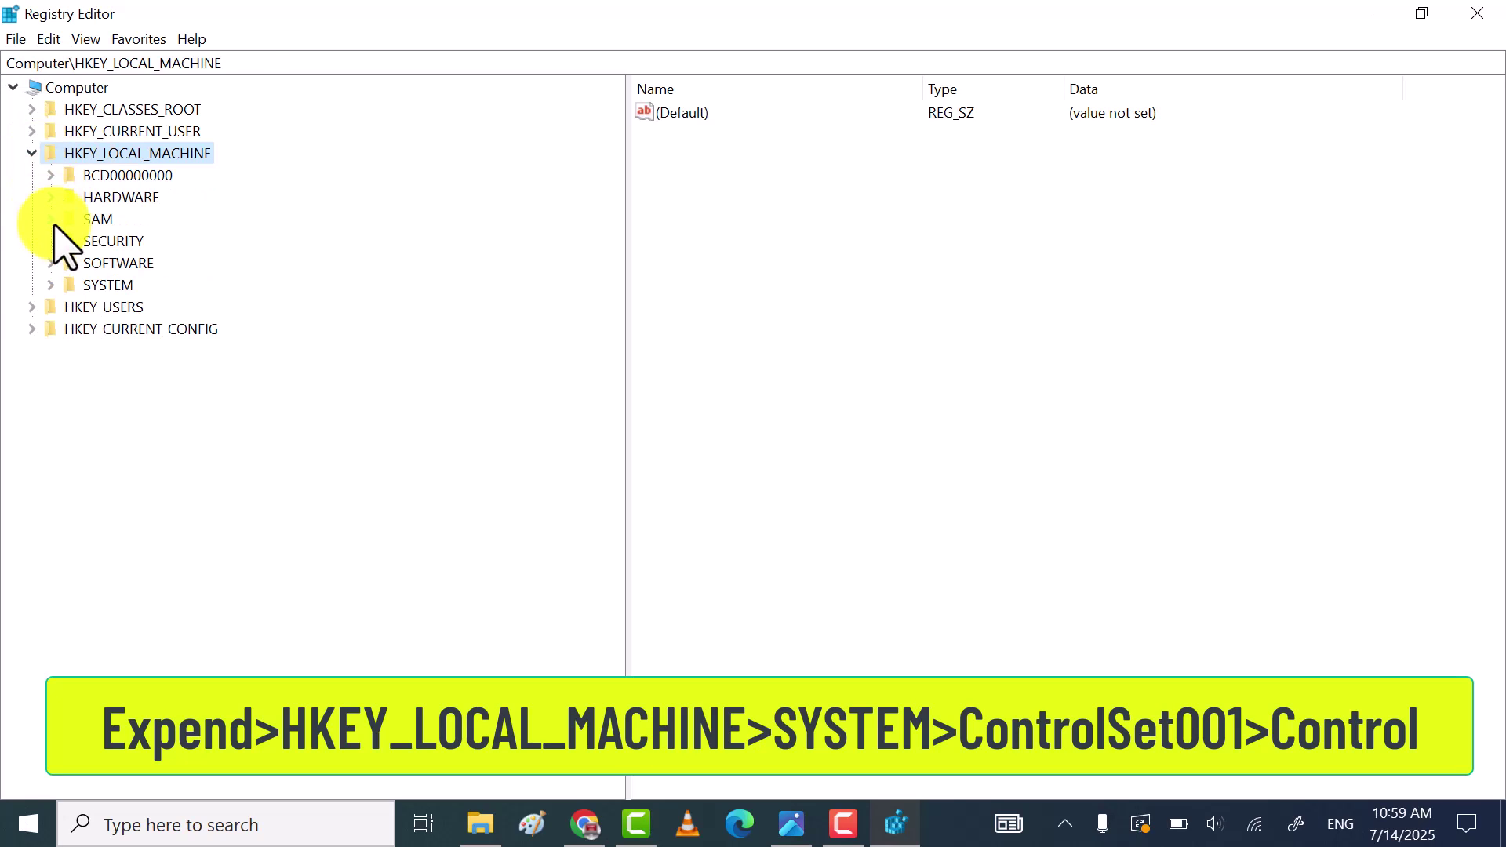
click(28, 286)
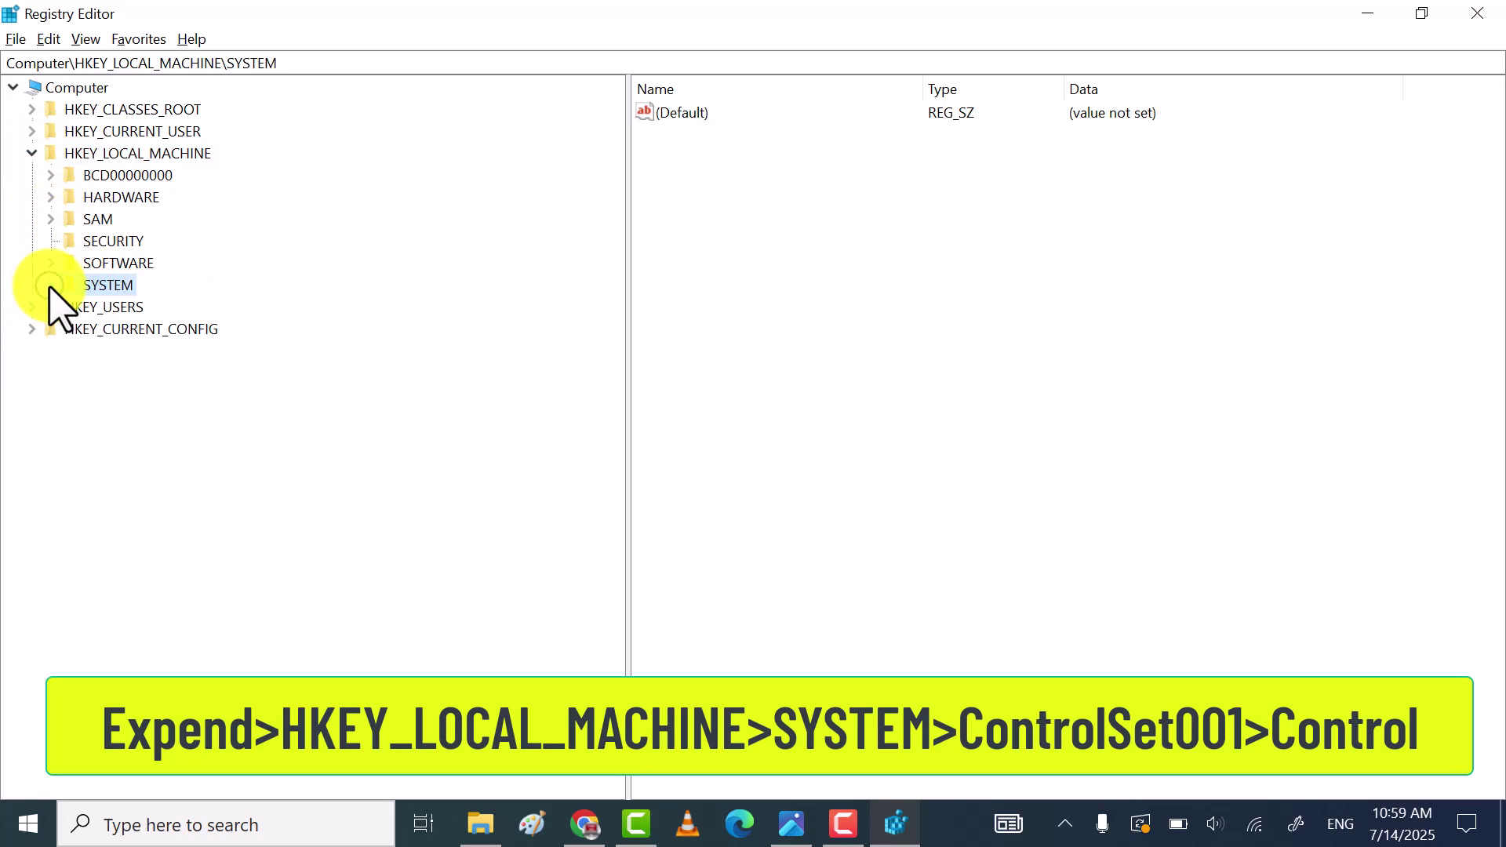
click(49, 286)
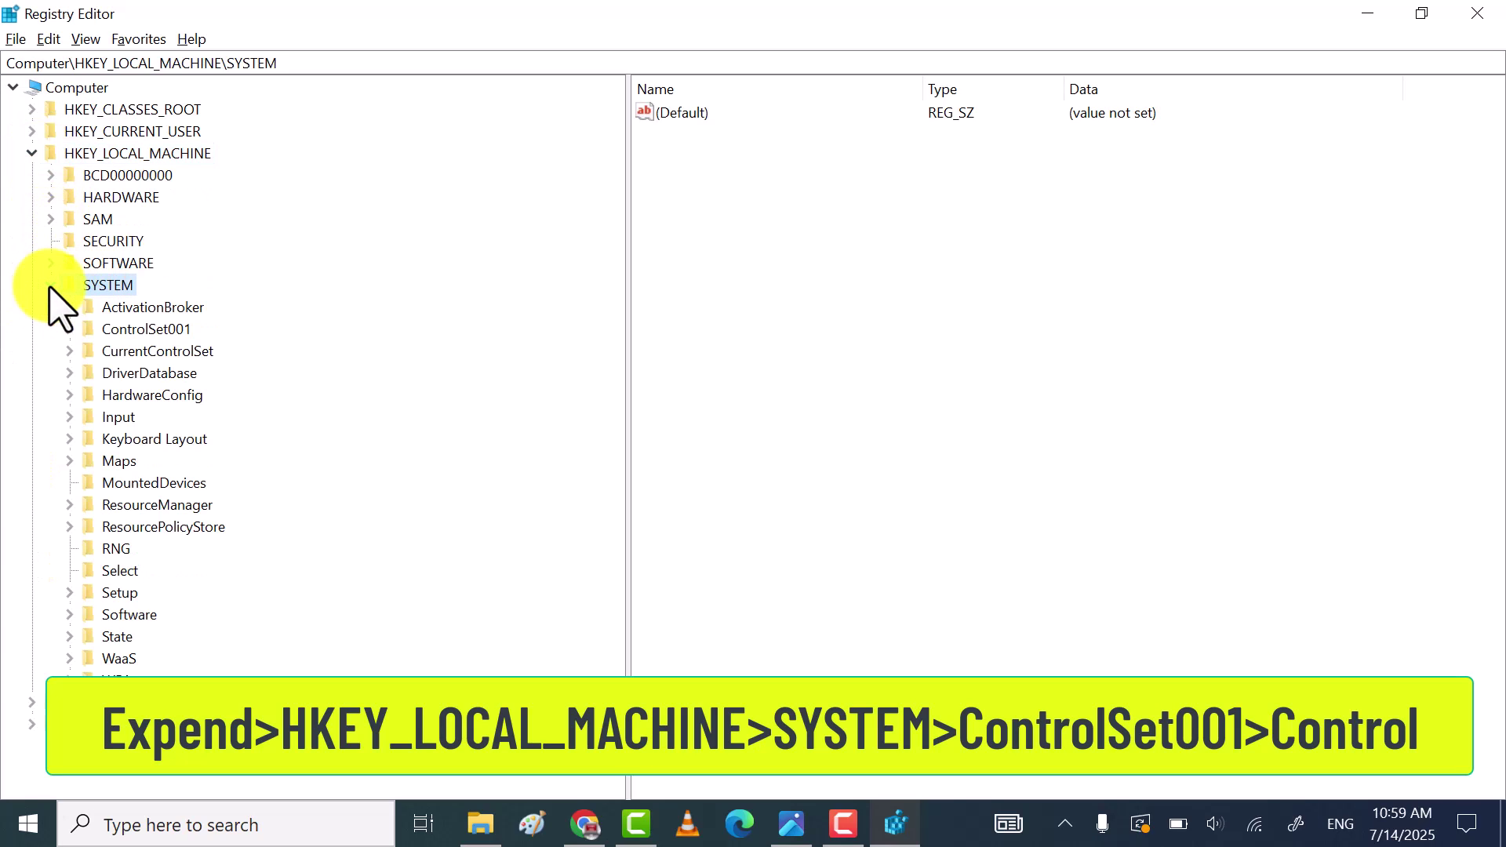
Open ControlSet001\Control and expand it to list its subkeys
click(69, 330)
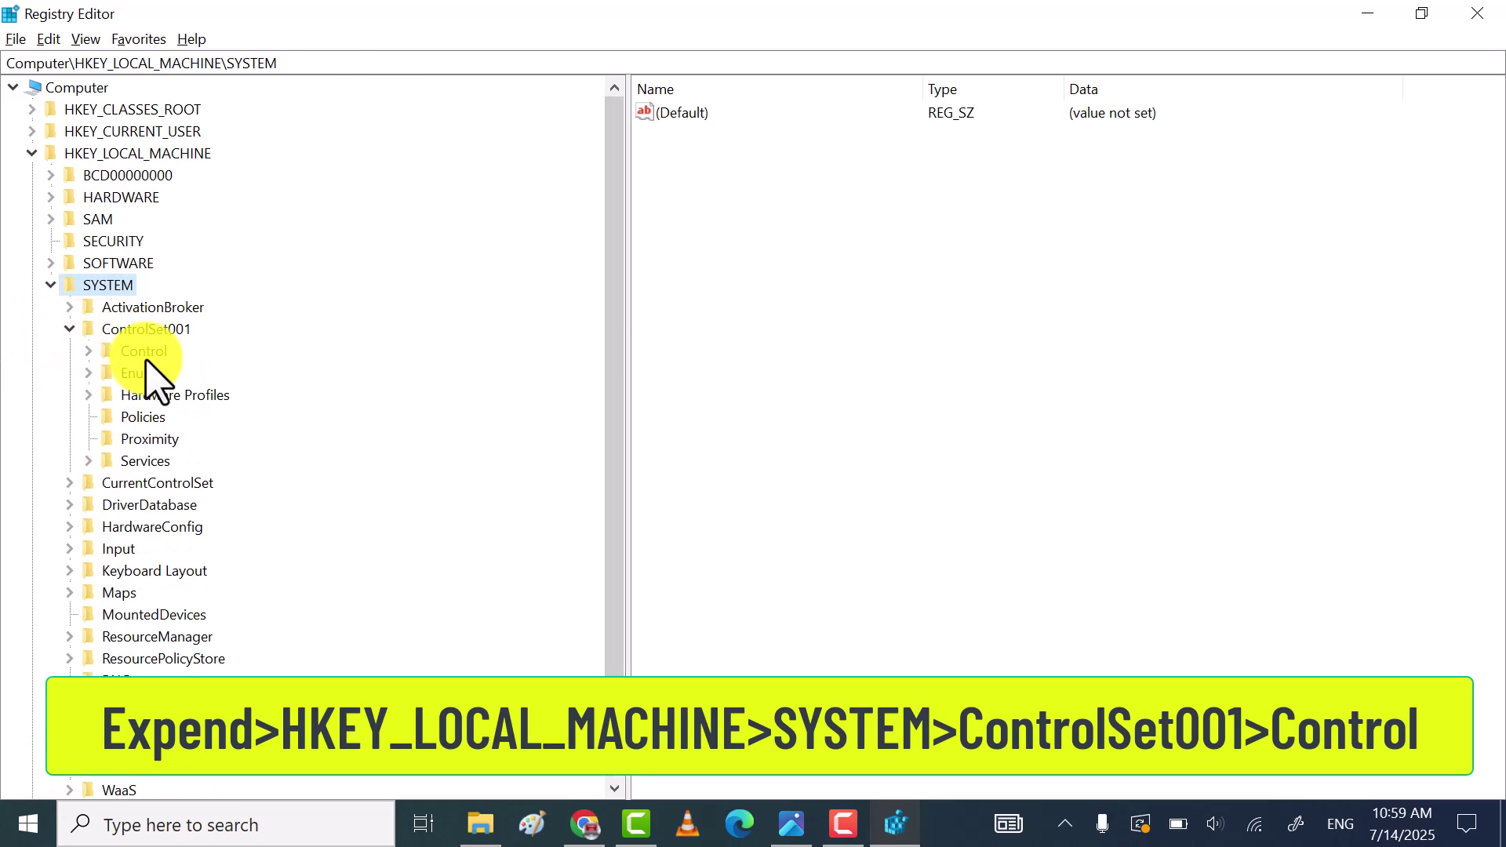
click(133, 352)
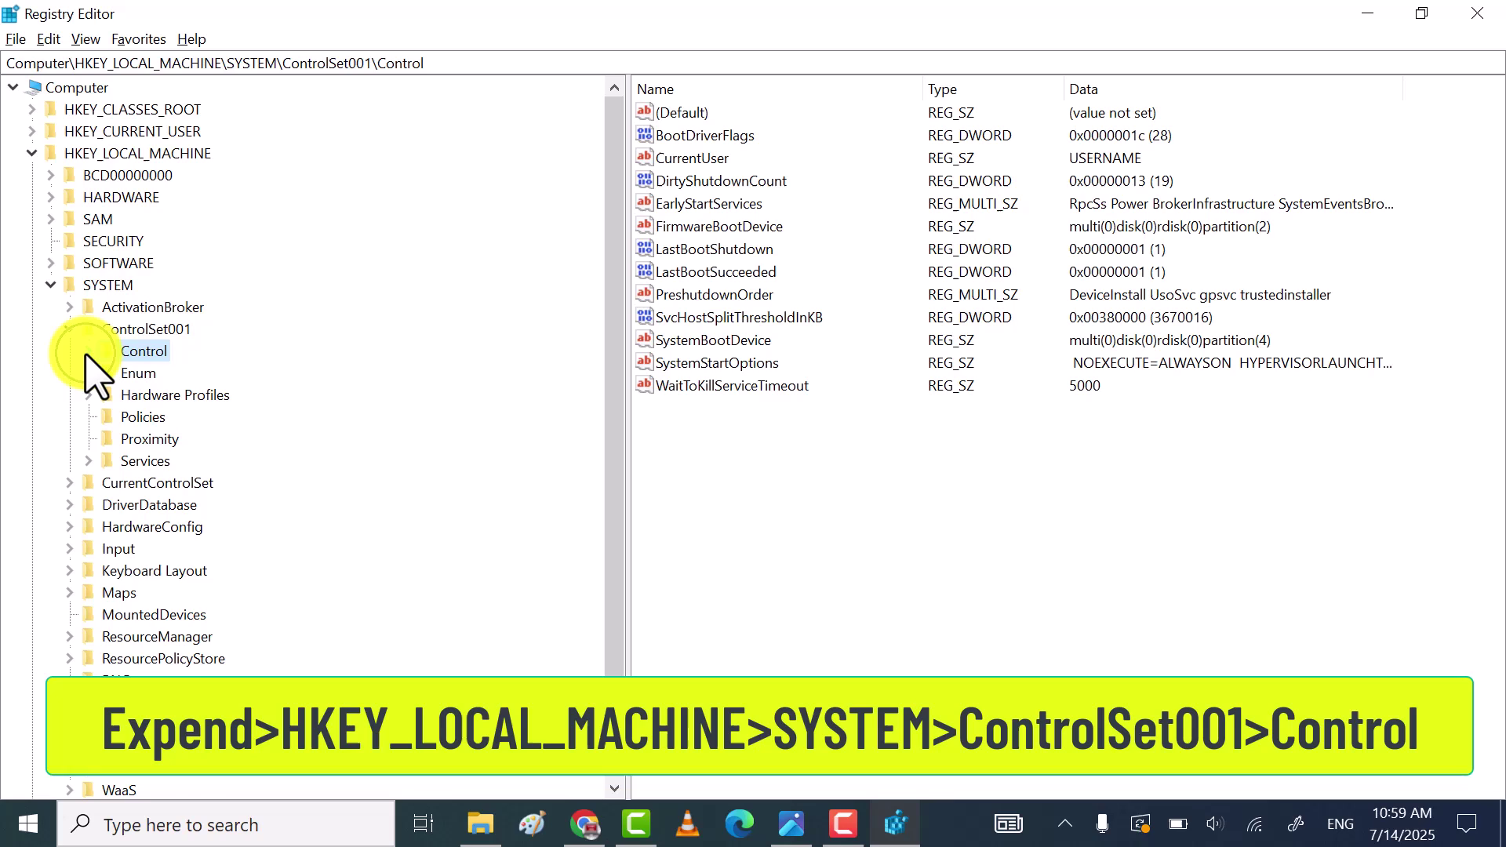
click(88, 351)
scroll(397, 511, down, 15)
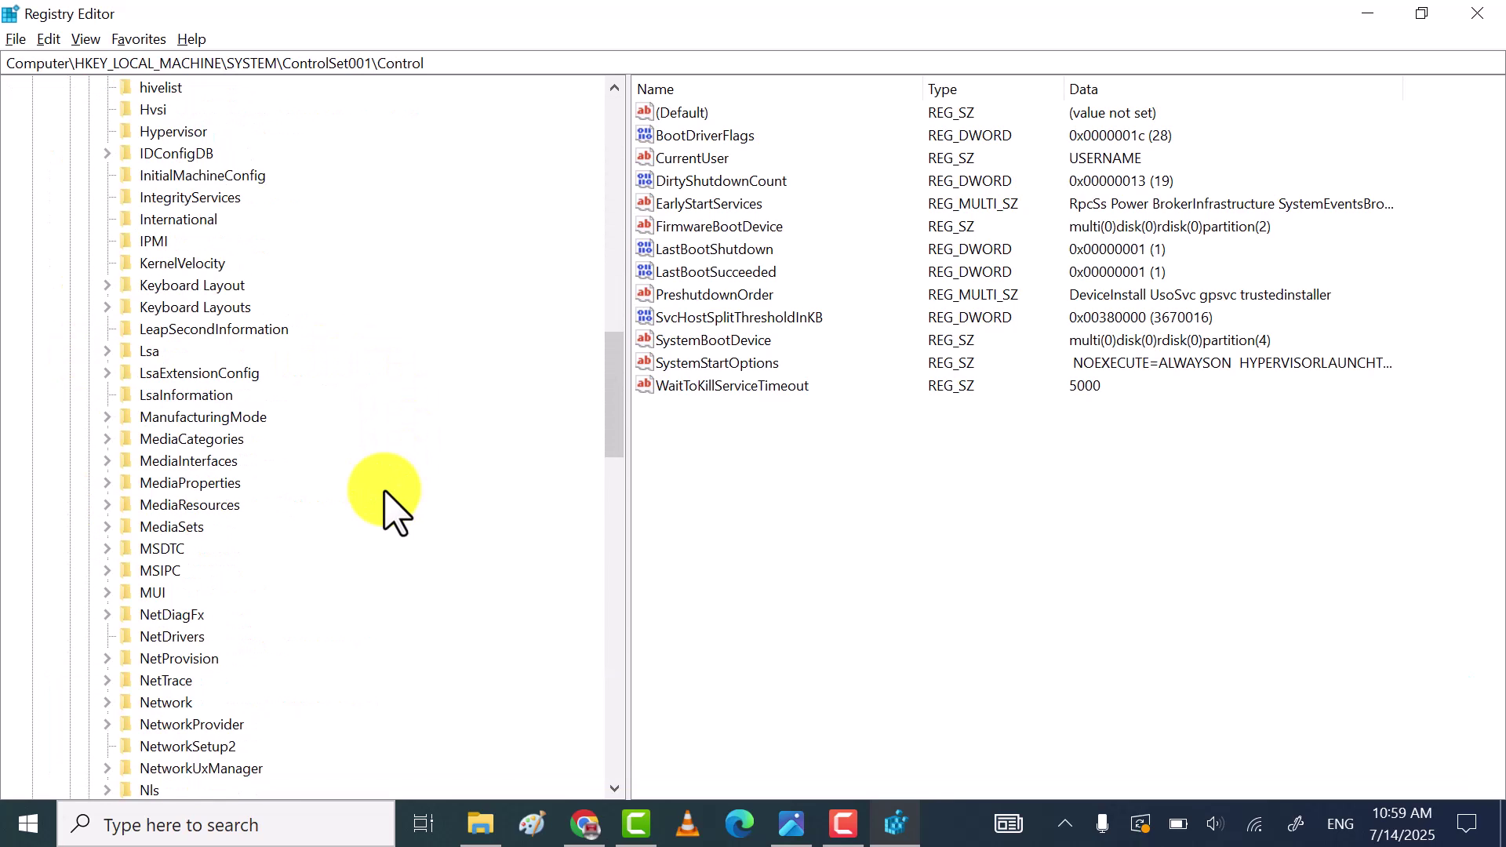
scroll(385, 491, down, 17)
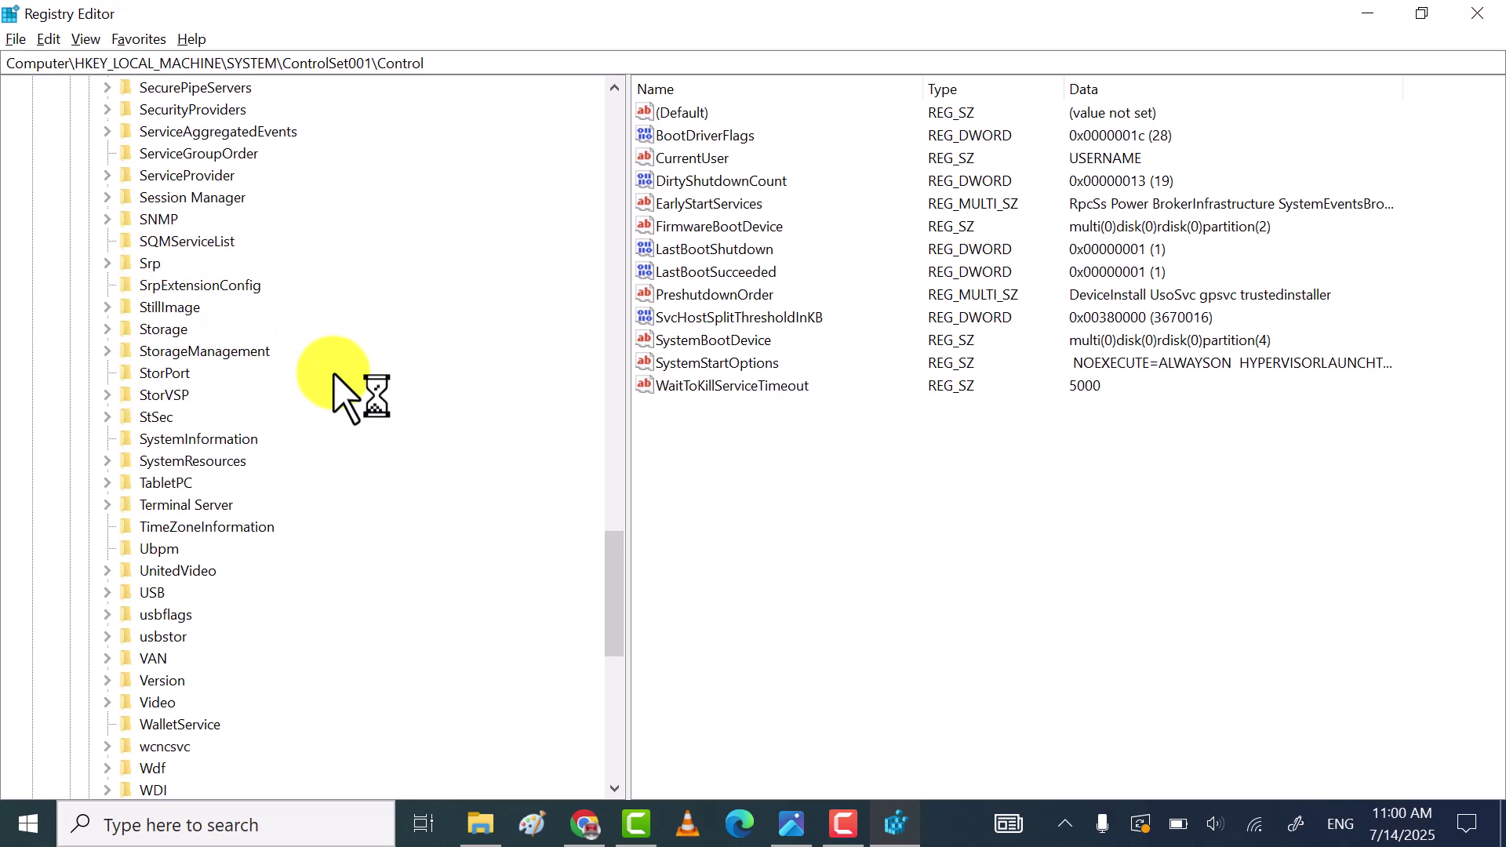
scroll(338, 377, up, 20)
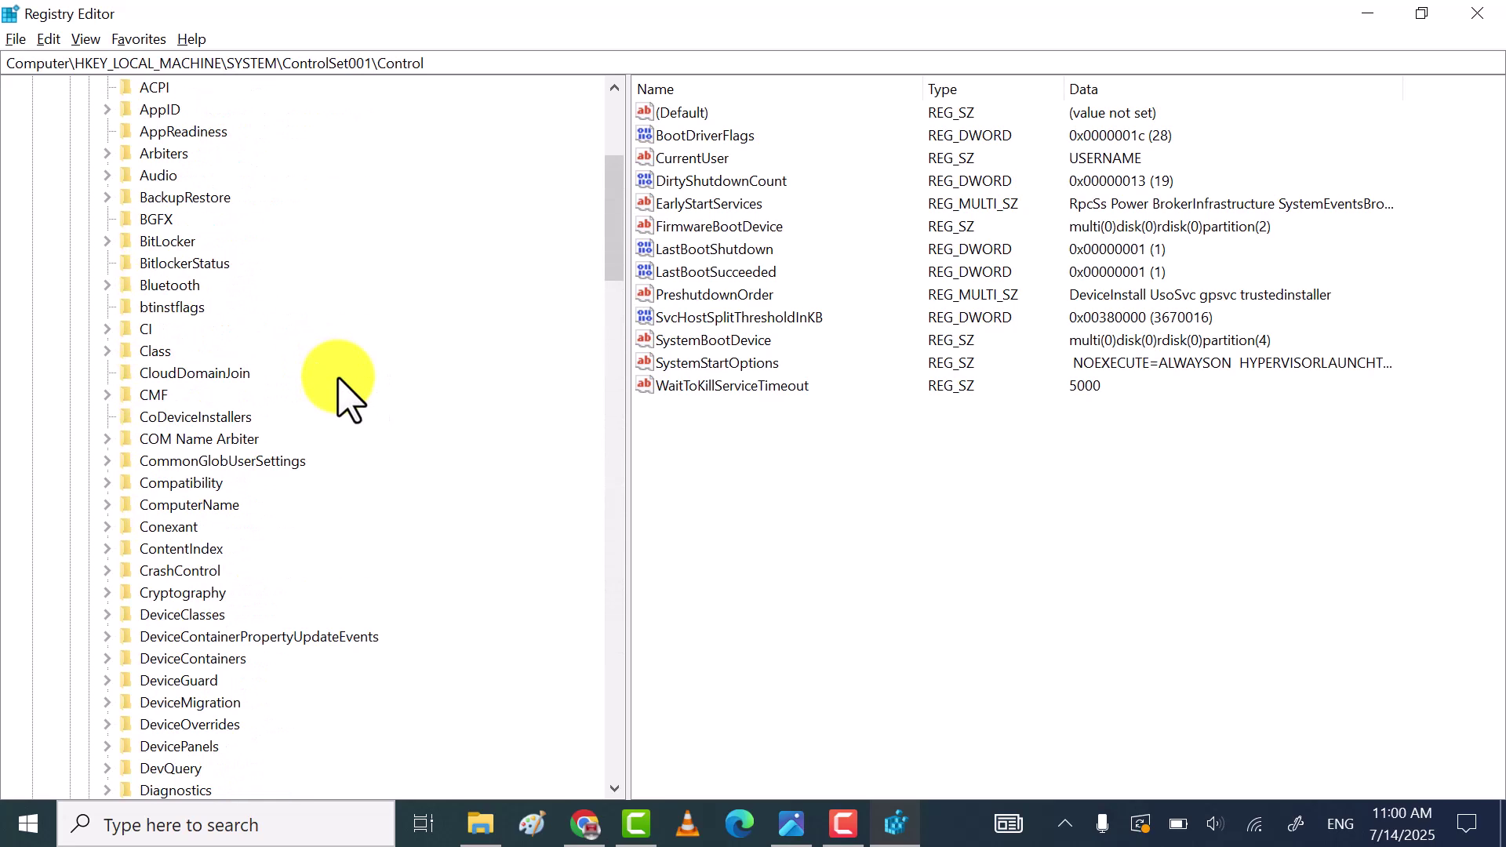
scroll(348, 396, up, 5)
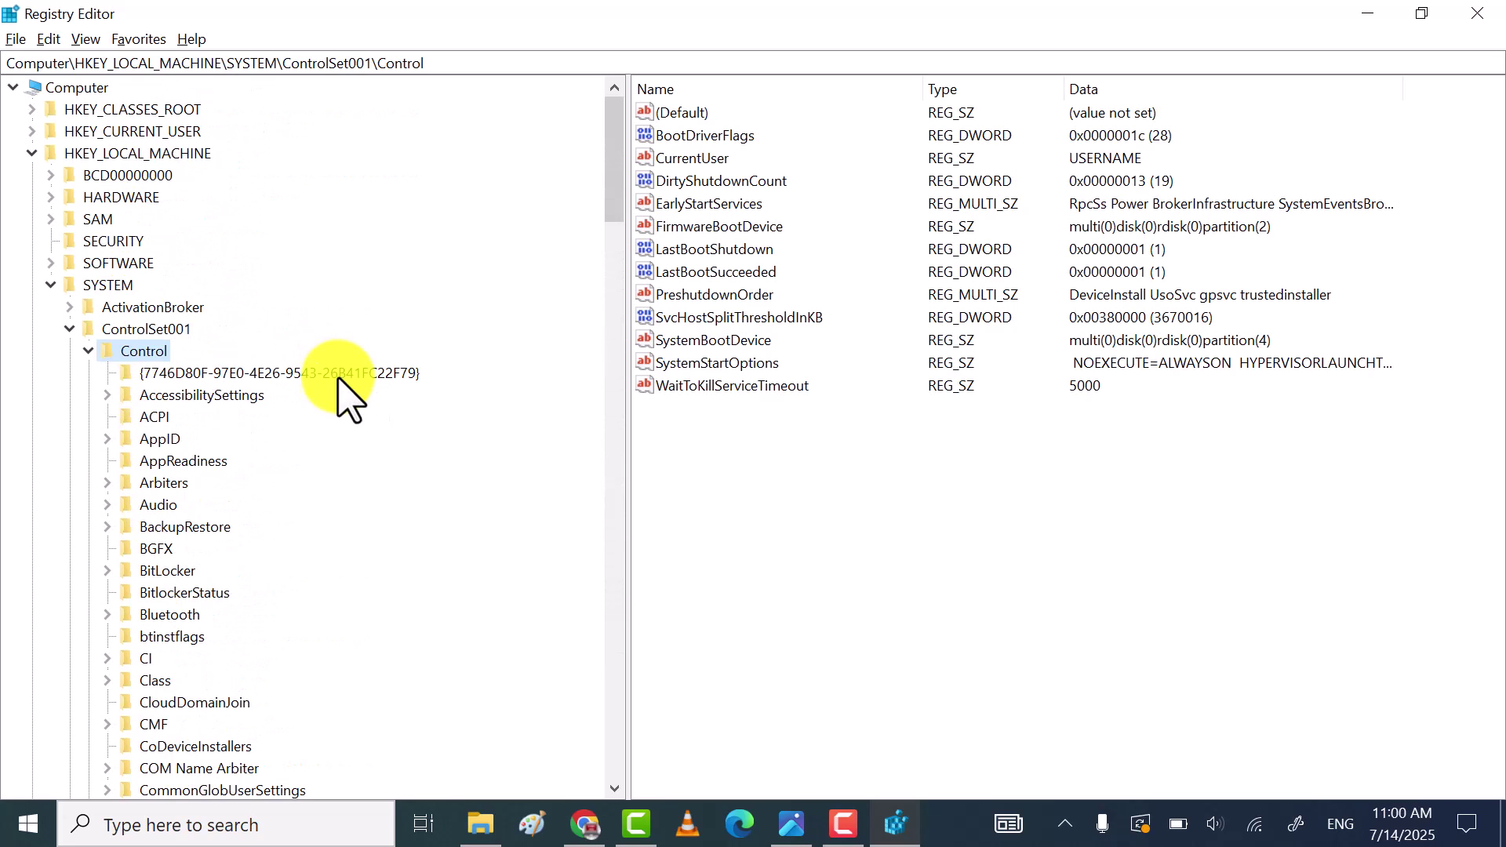
Create a new subkey under the Control key
right_click(128, 351)
mouse_move(259, 390)
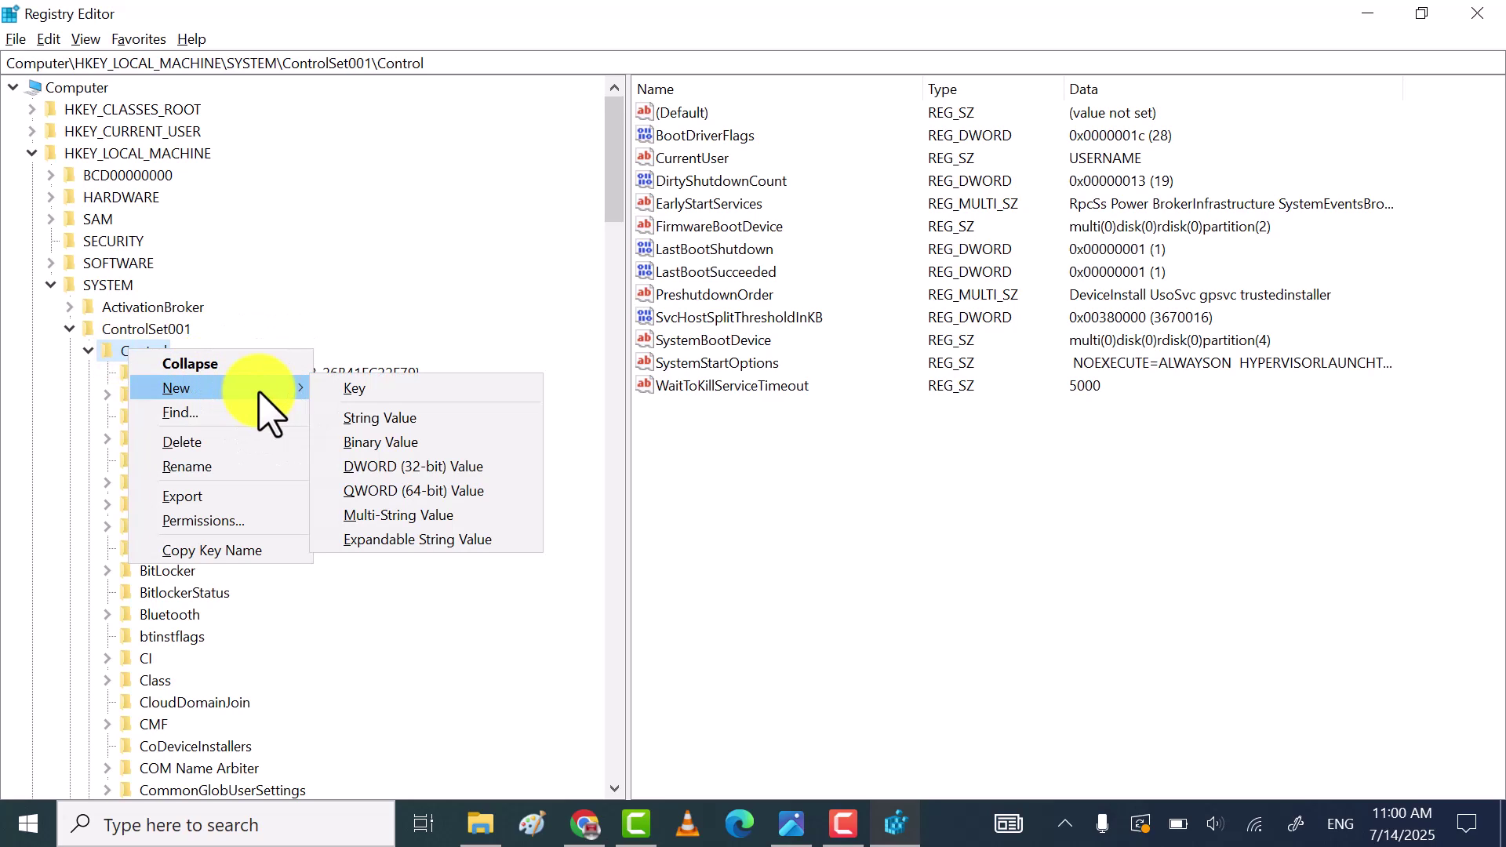
click(400, 388)
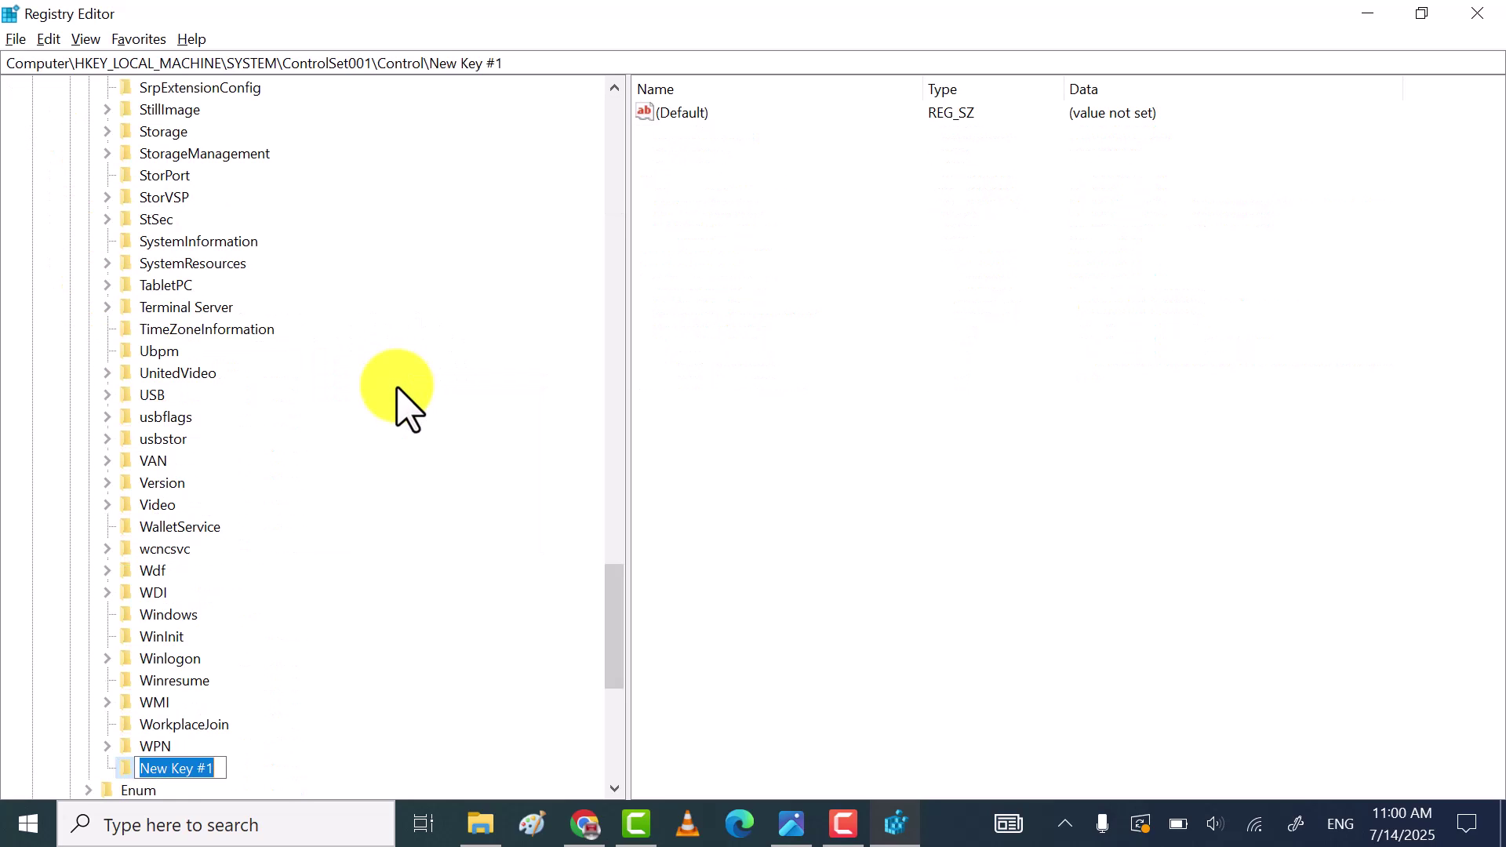
scroll(349, 632, down, 4)
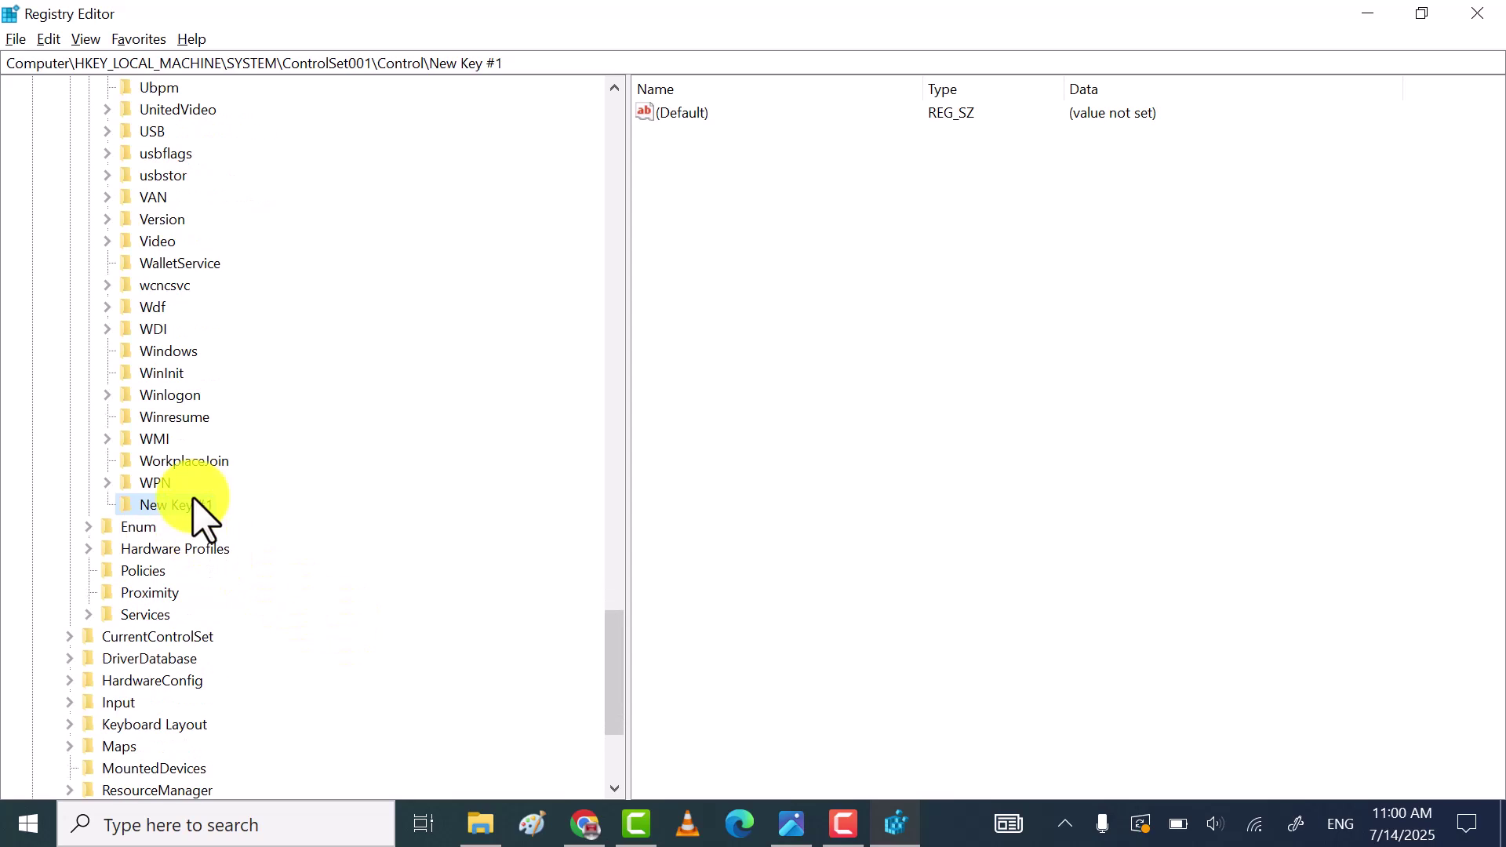
Rename the new key to 'Storage Device Policies'
right_click(208, 514)
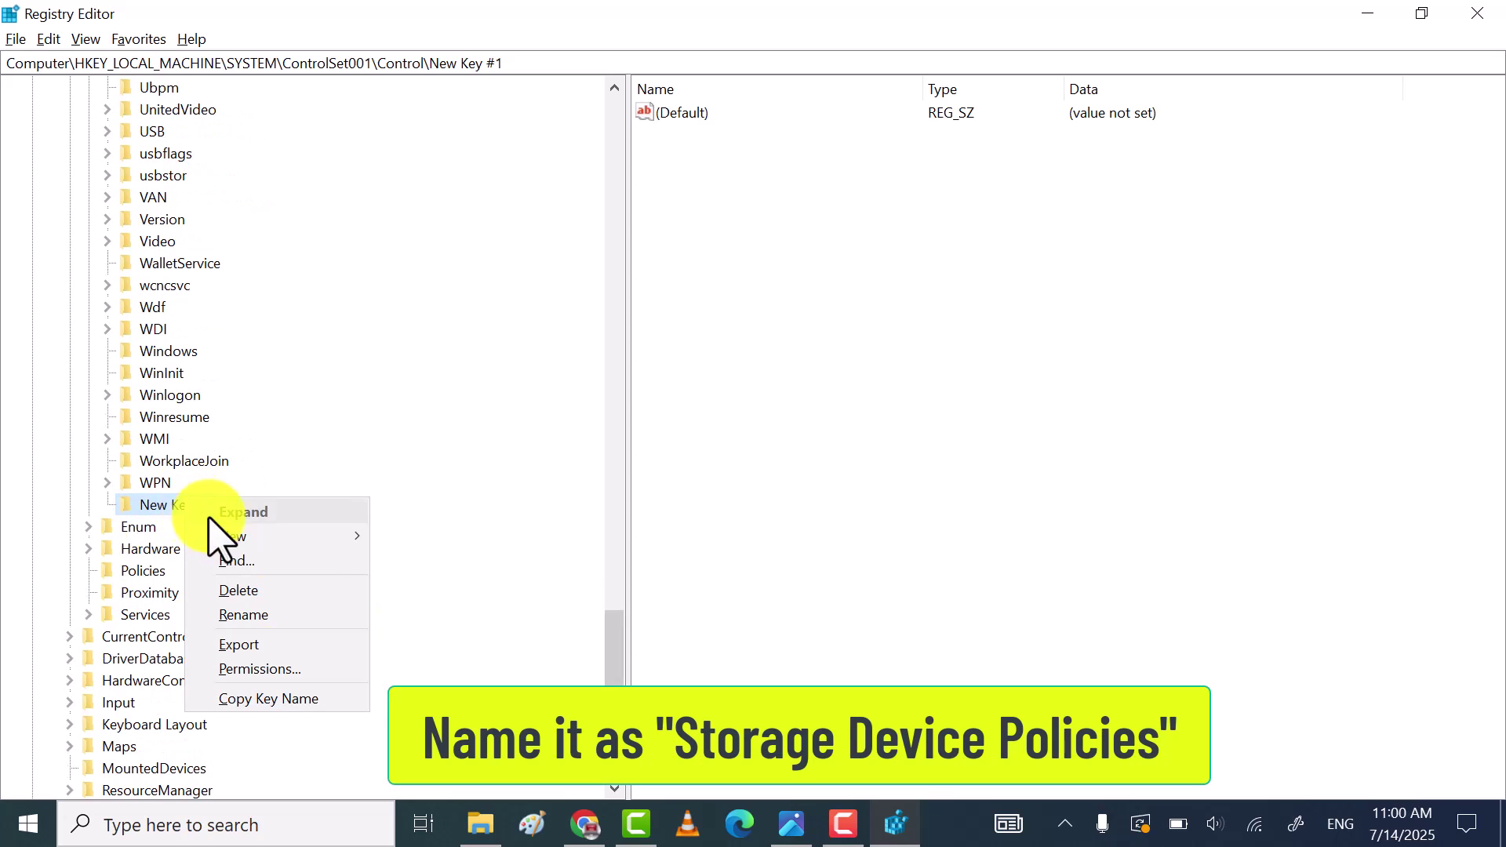
click(277, 616)
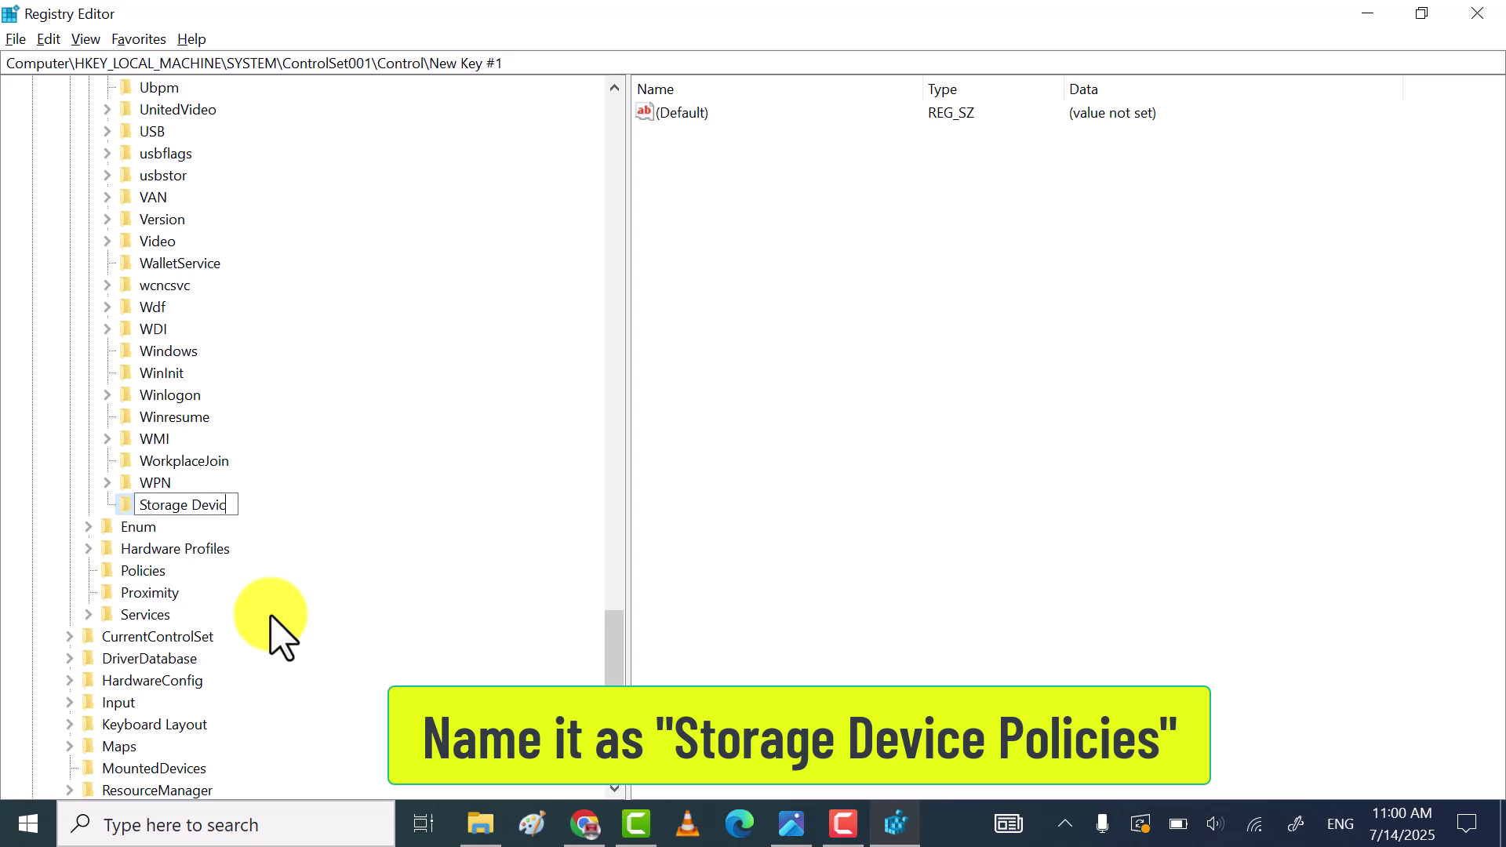
text(Storage Device Policies)
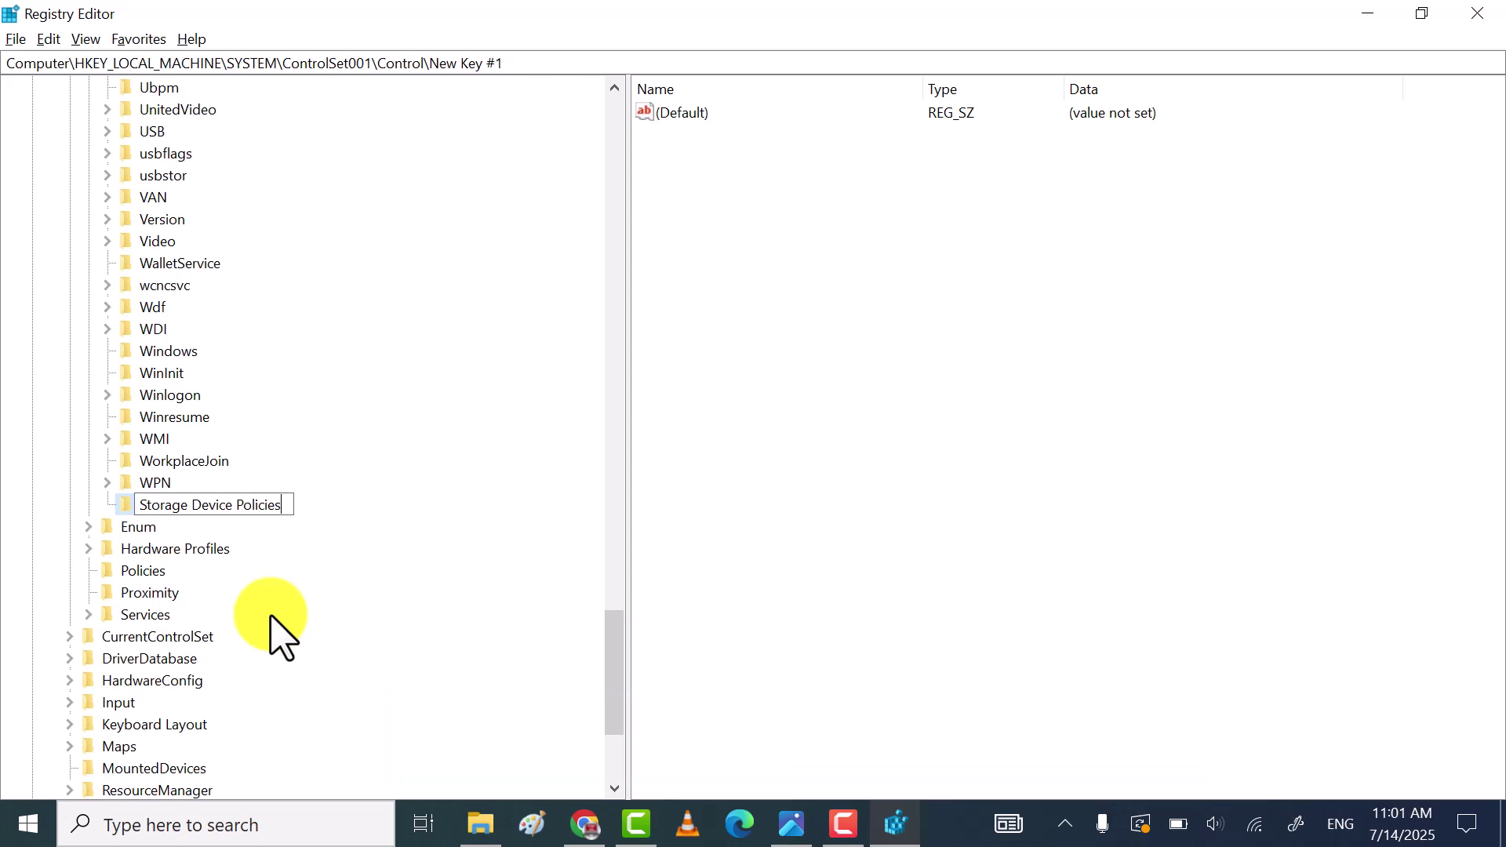
key(Return)
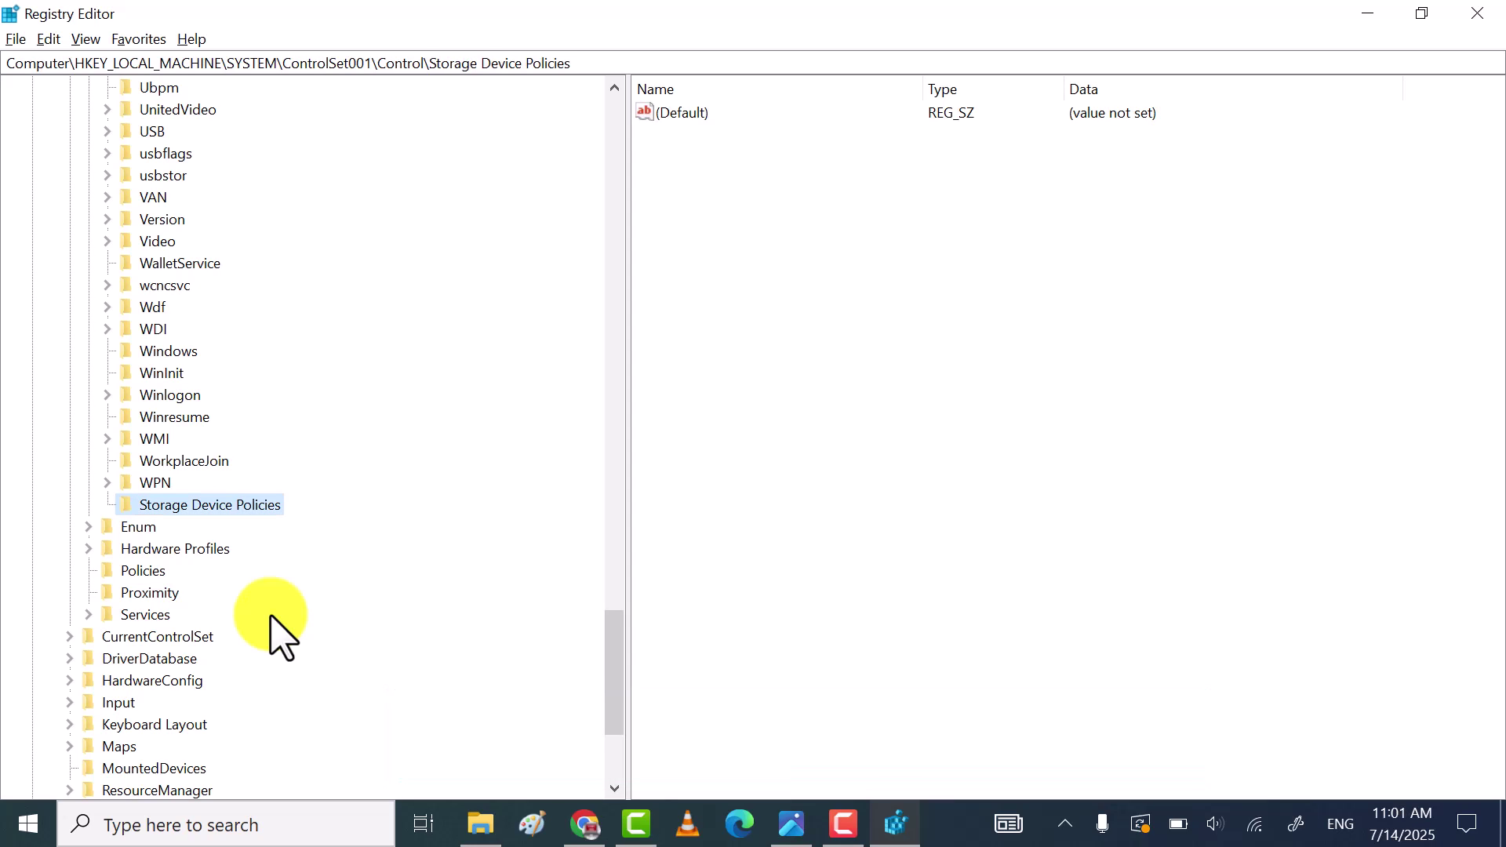
Close the This PC File Explorer window
right_click(267, 506)
mouse_move(374, 541)
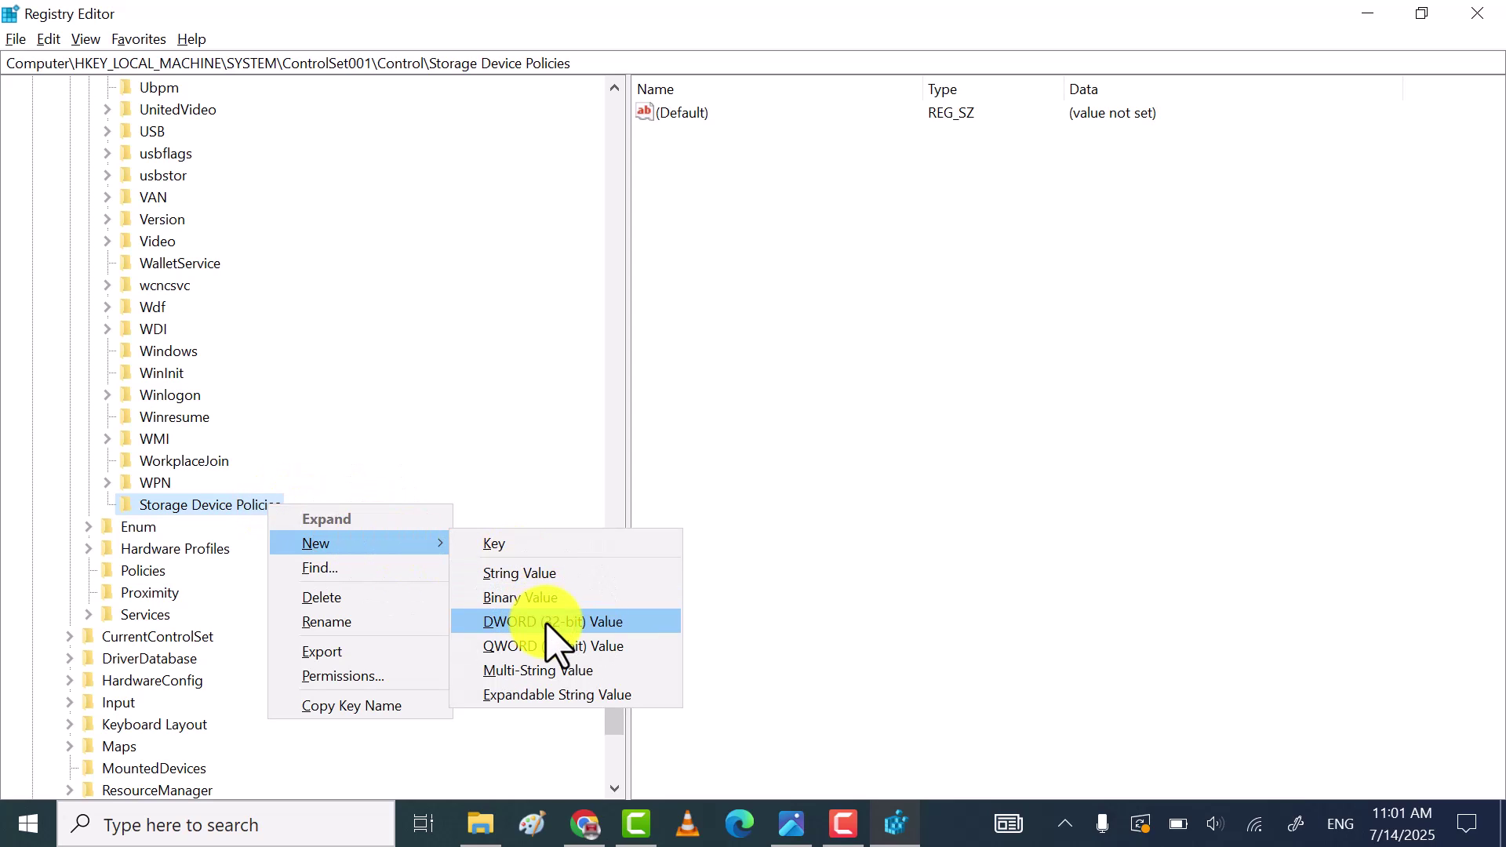
click(483, 822)
click(1482, 14)
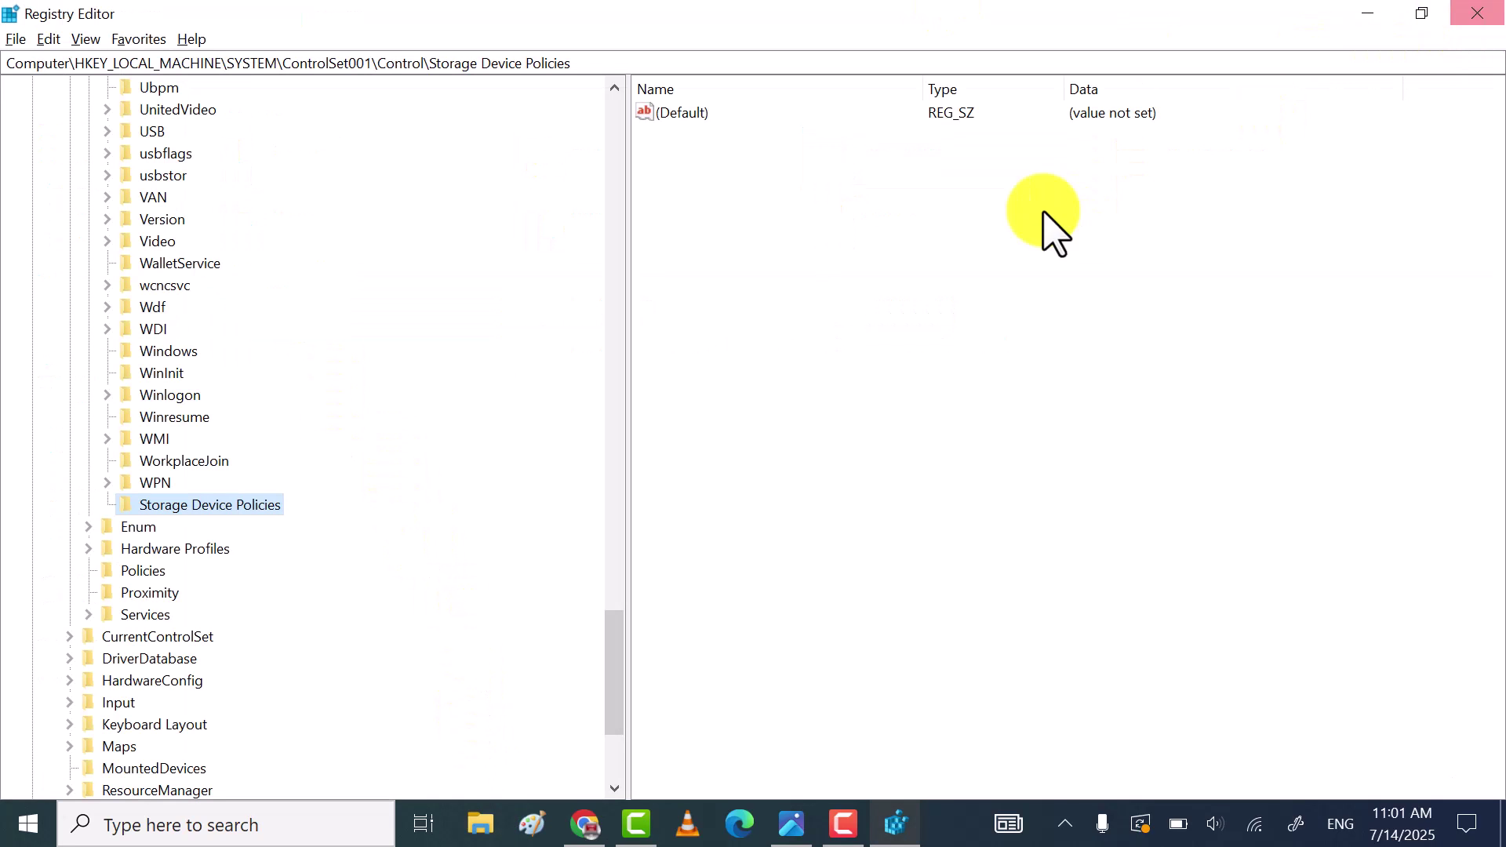
Open This PC's Properties and confirm the System type is 64-bit on the About page
click(1357, 19)
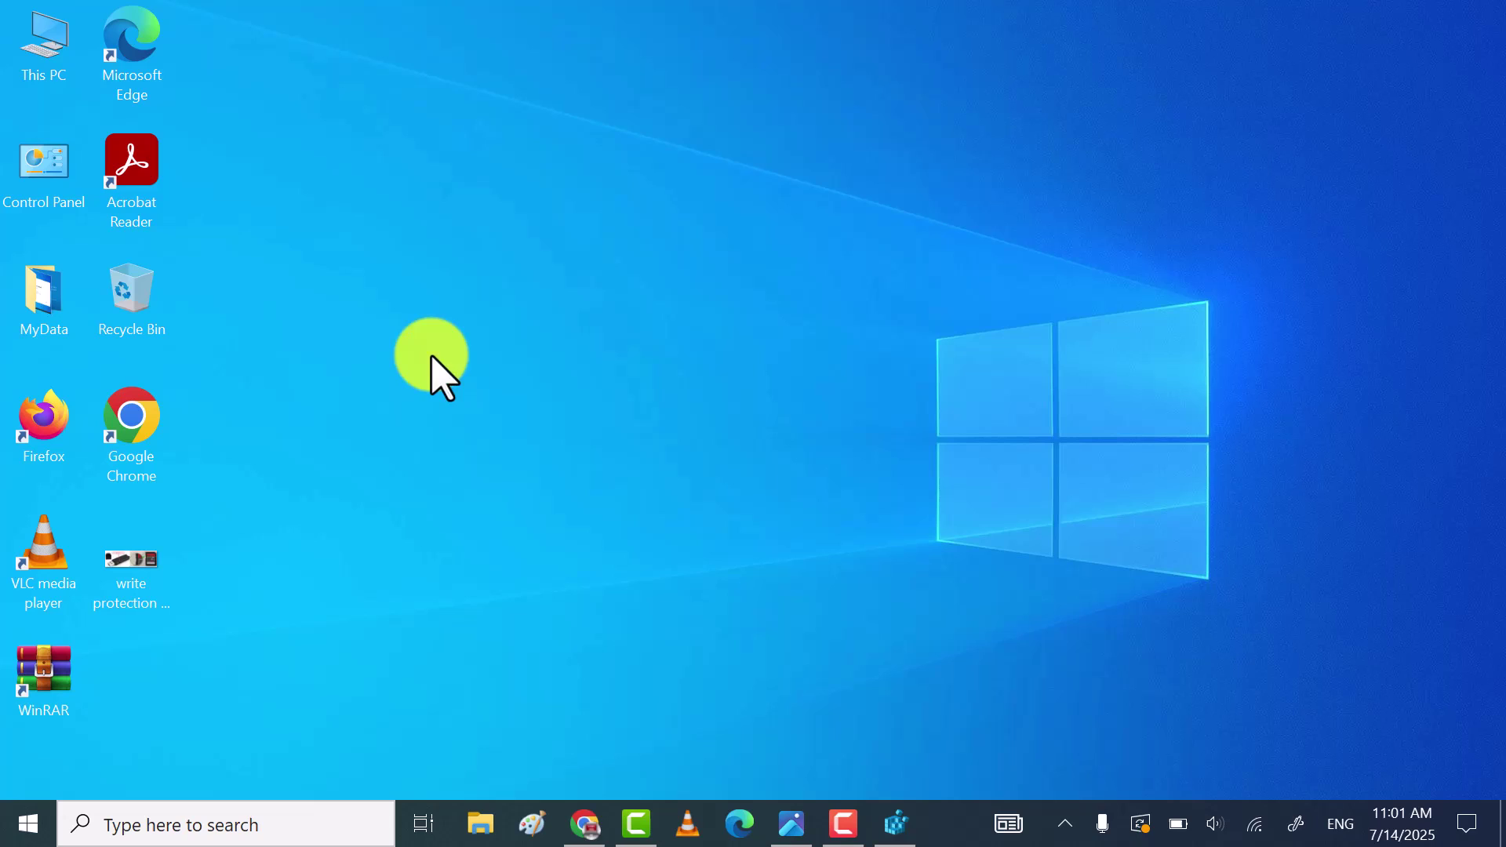
click(56, 63)
right_click(56, 64)
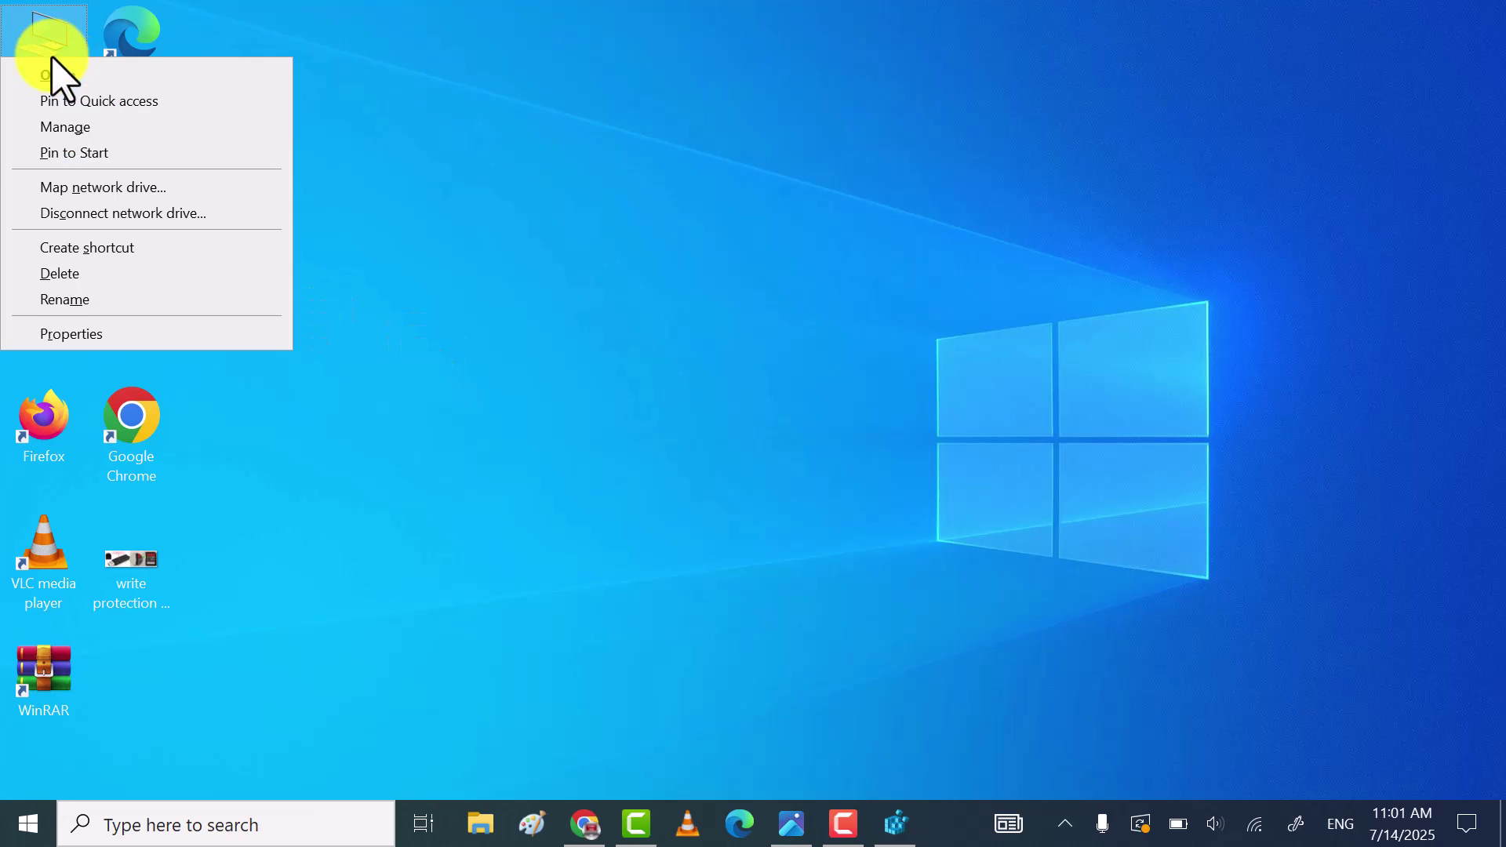
click(188, 344)
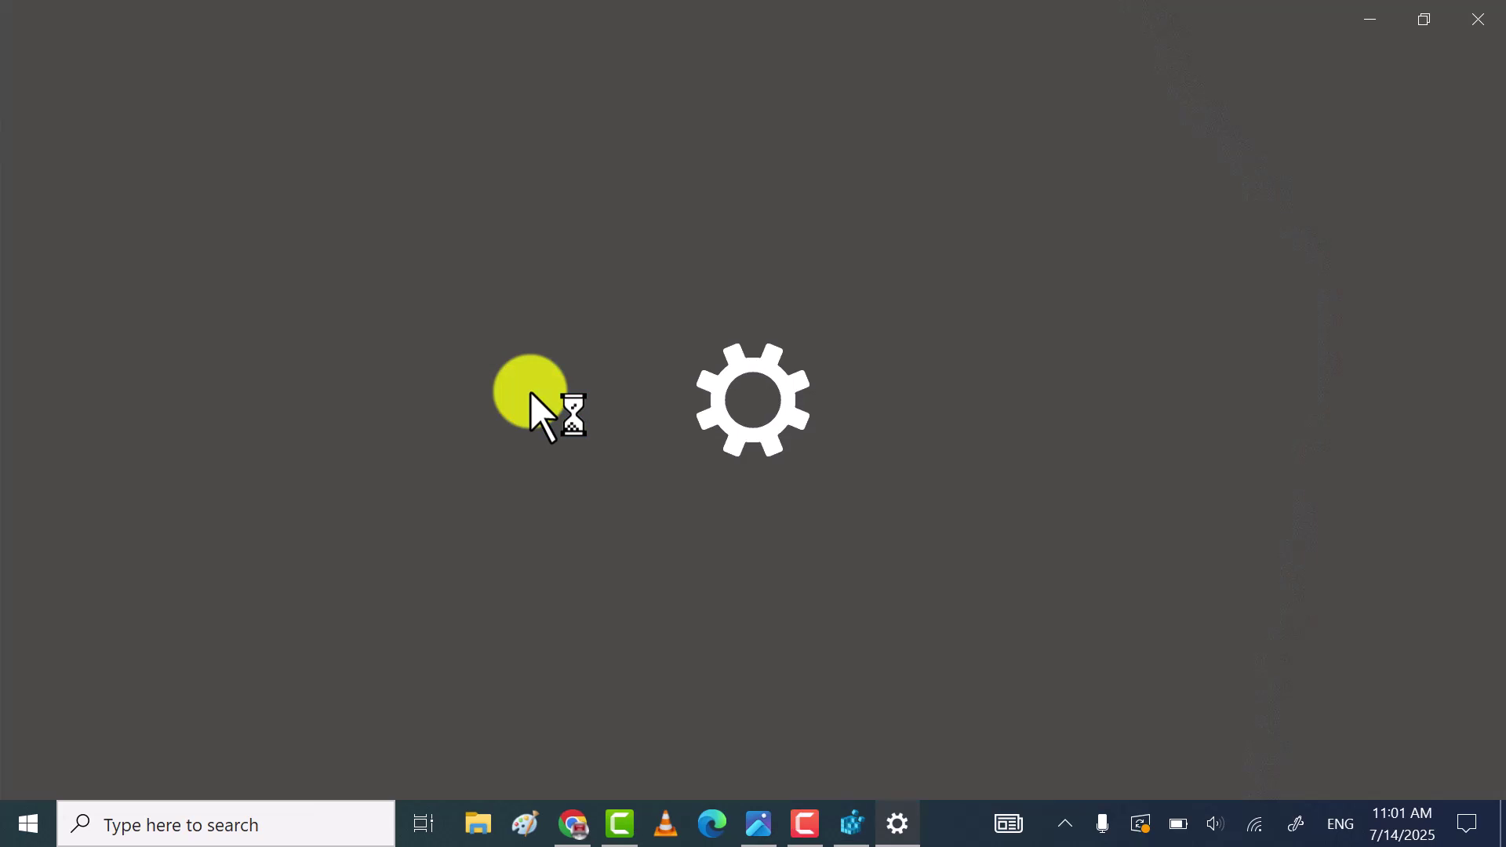
scroll(665, 483, down, 5)
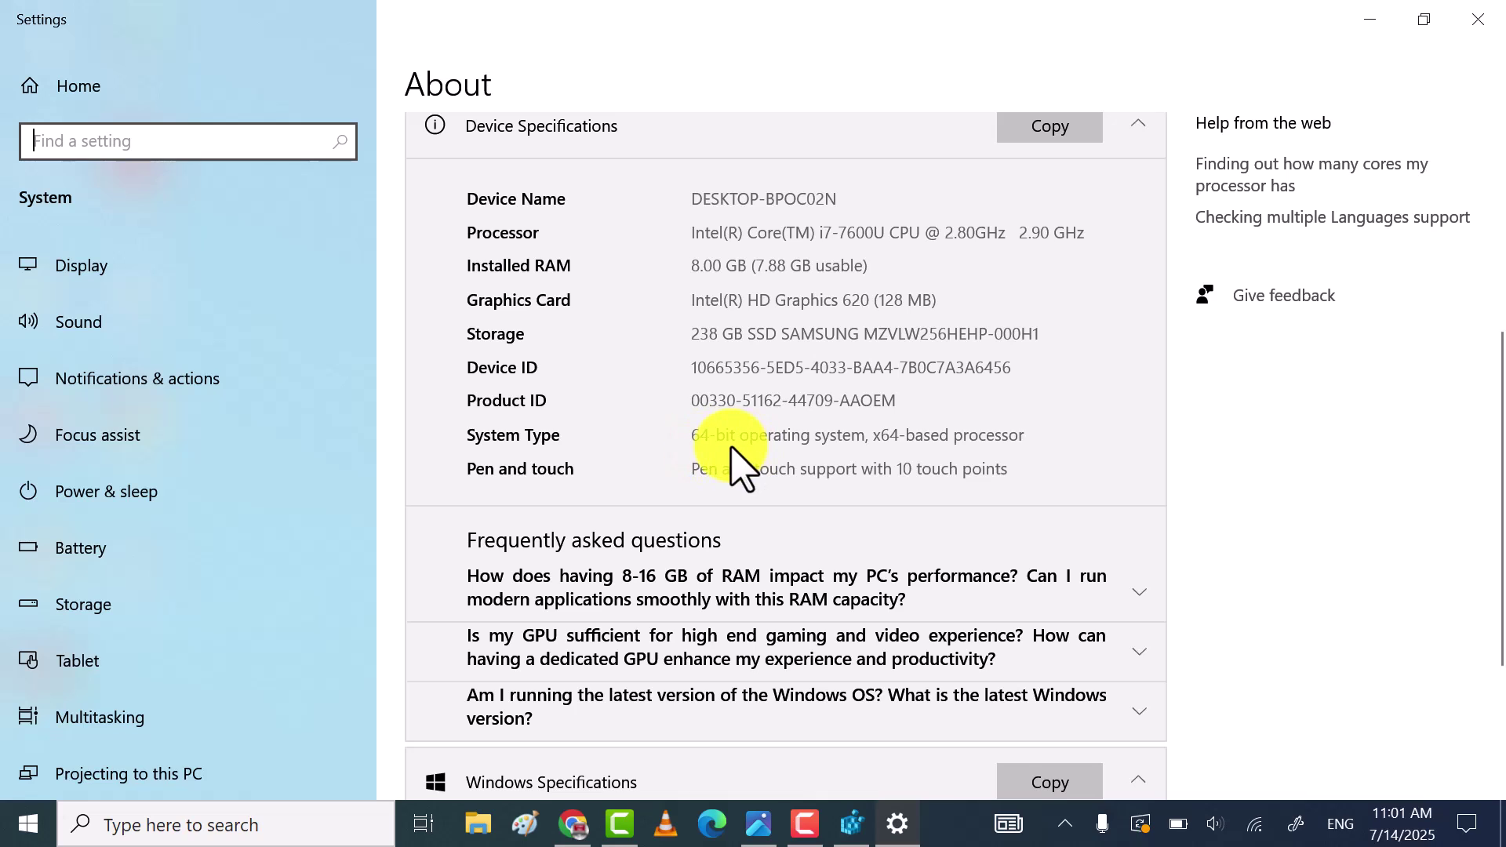
Close Settings and add a QWORD (64-bit) value named Write Protect to Storage Device Policies
click(1478, 18)
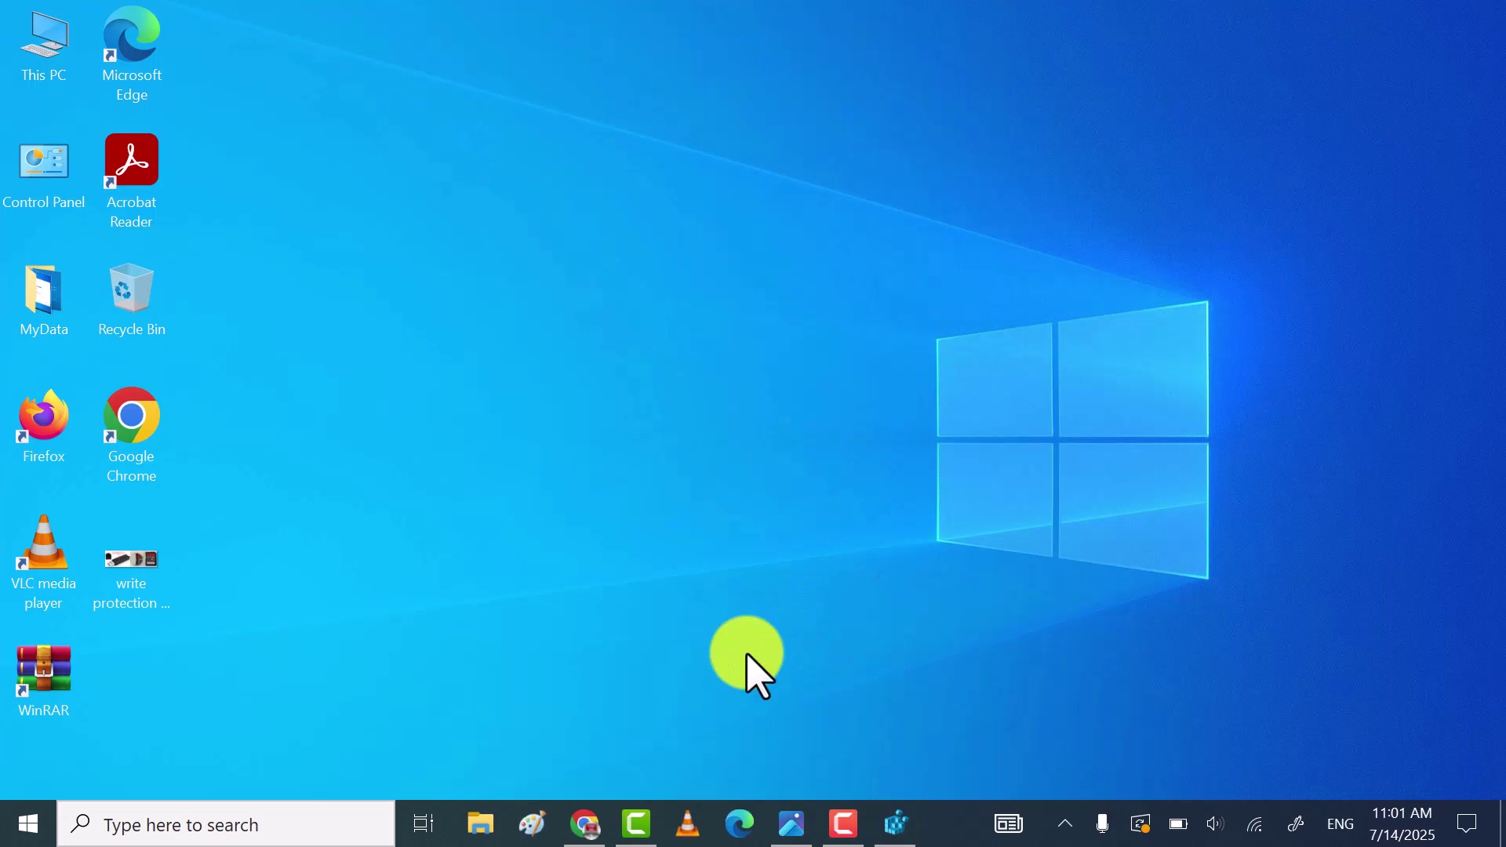
click(896, 824)
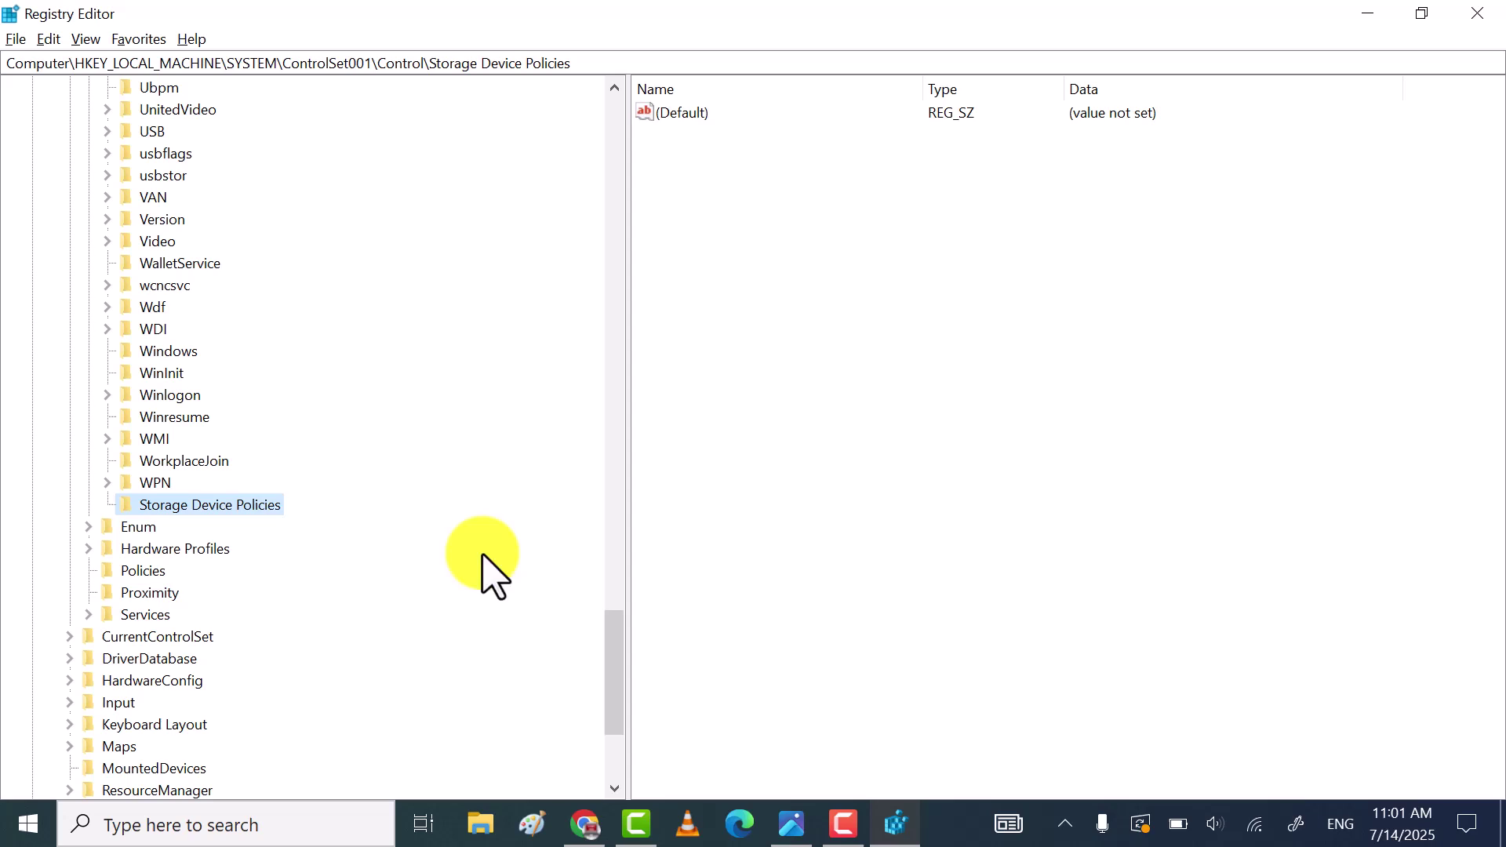
right_click(259, 506)
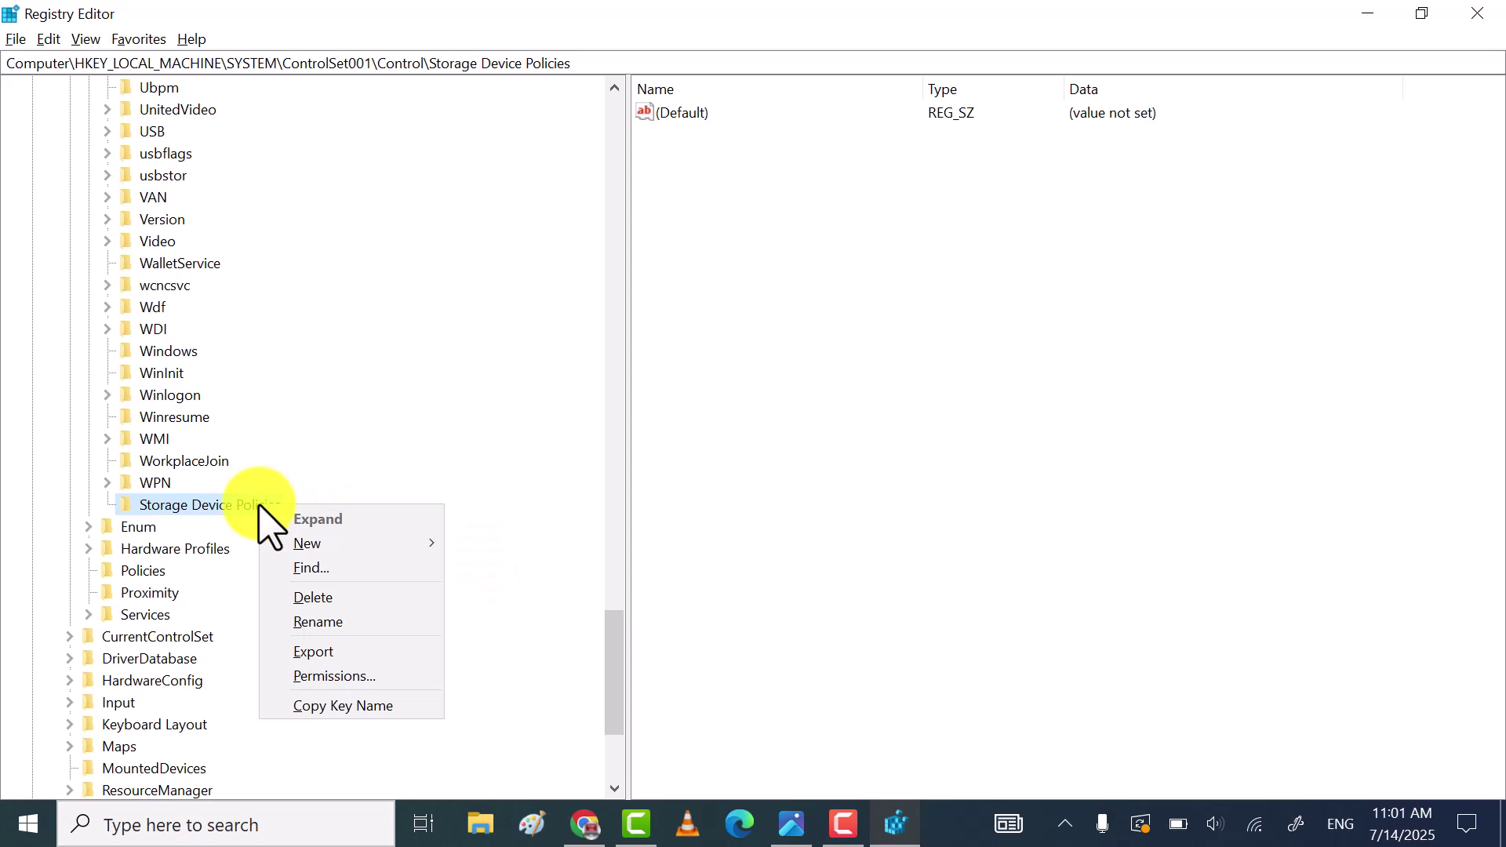
mouse_move(369, 544)
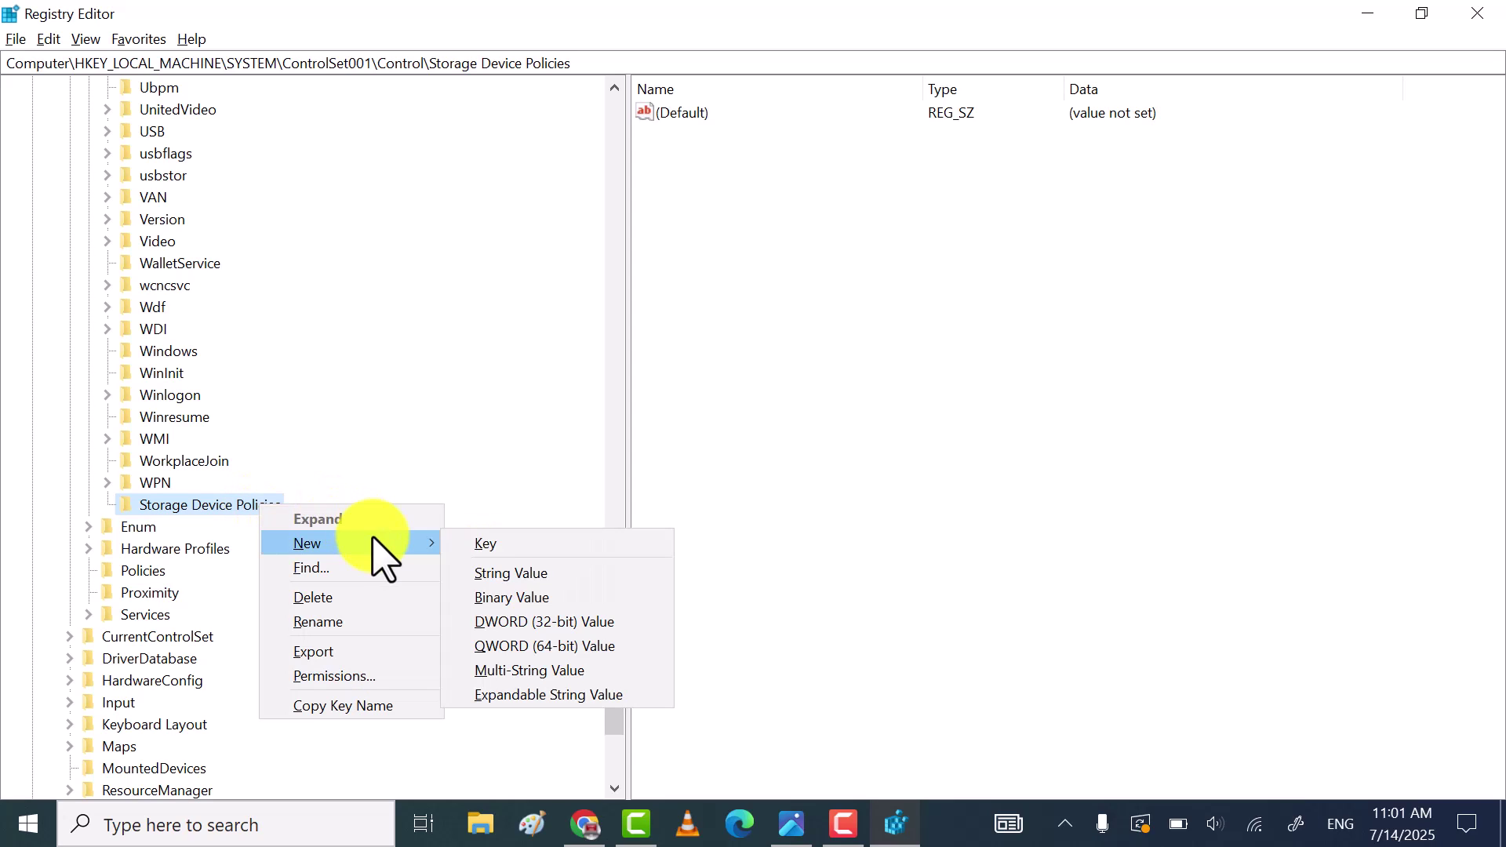
click(531, 652)
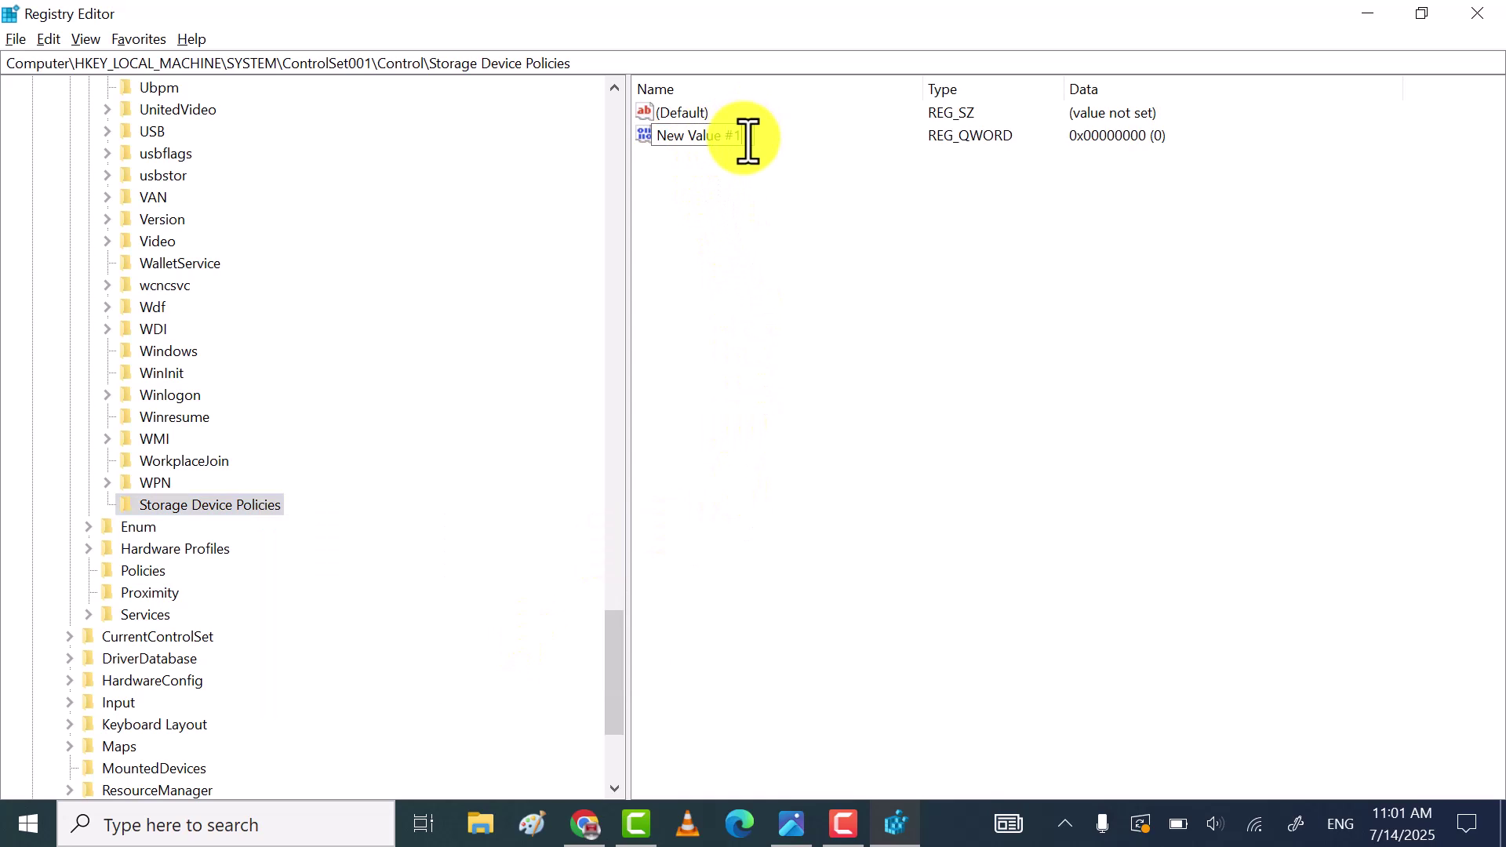
drag(747, 141, 663, 133)
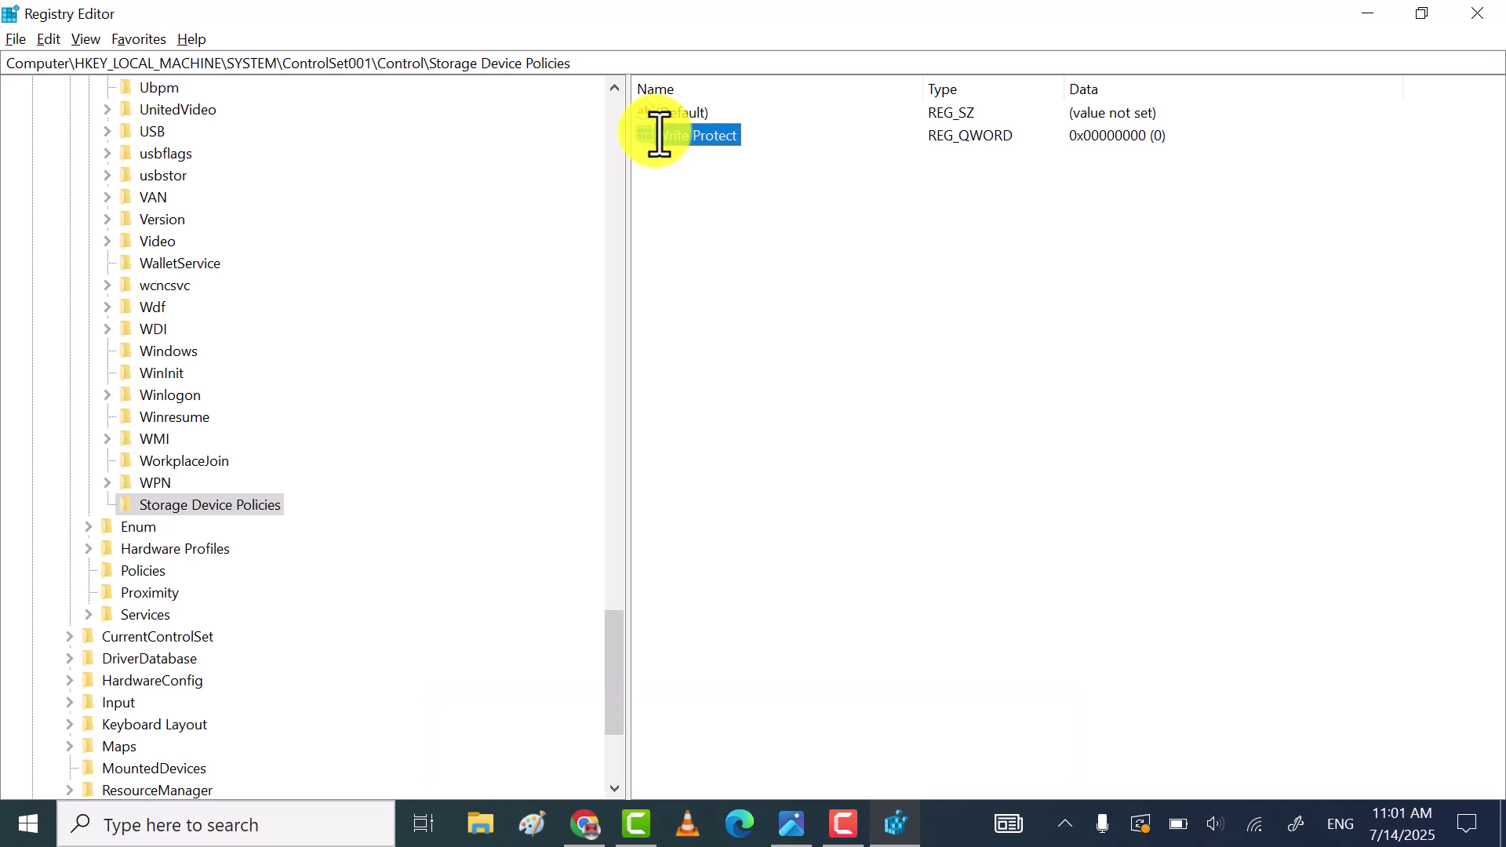
click(776, 263)
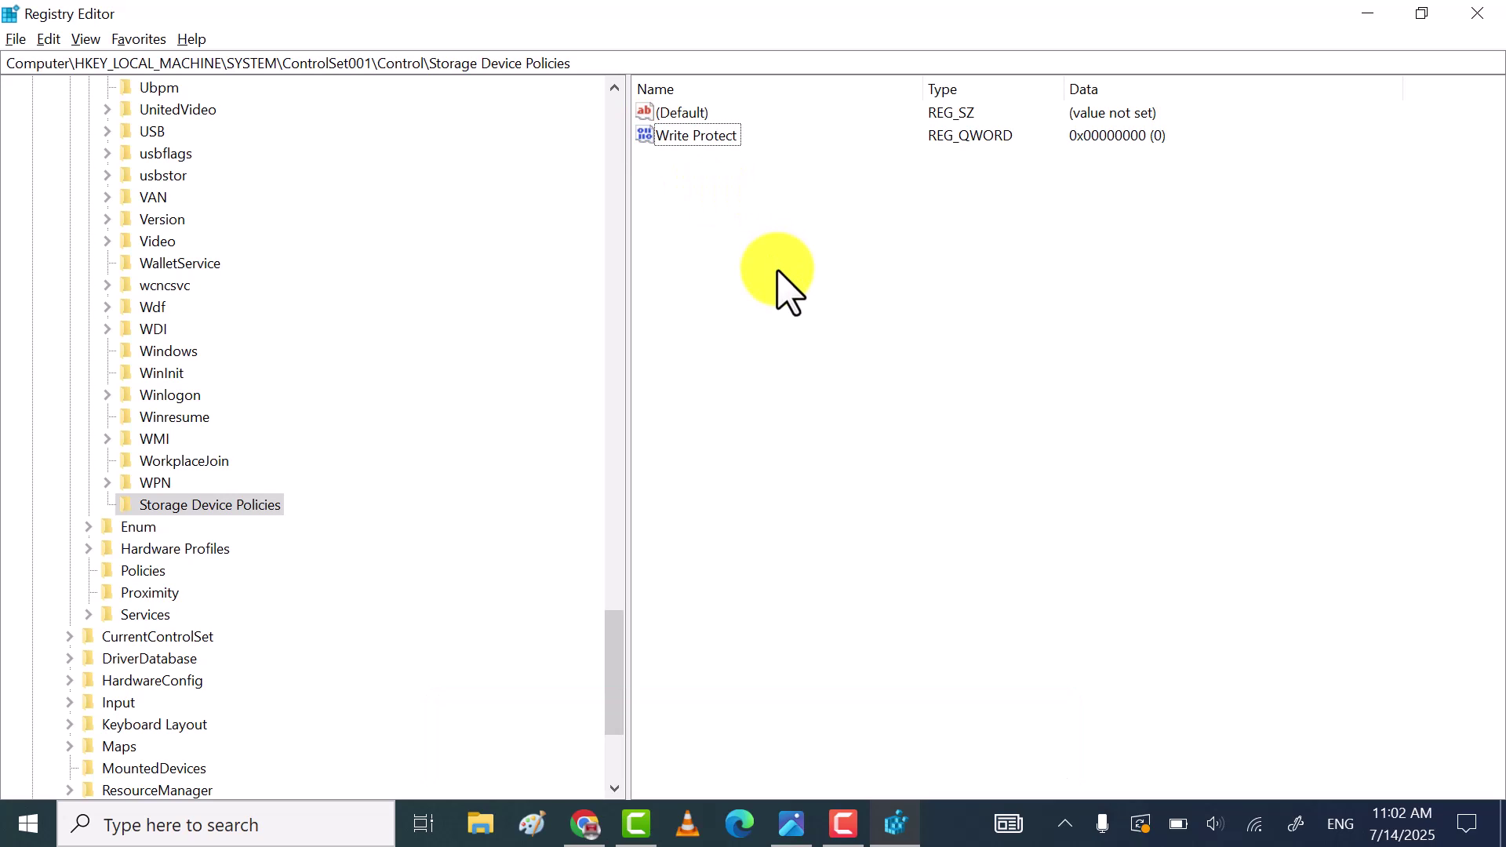
right_click(710, 136)
click(771, 148)
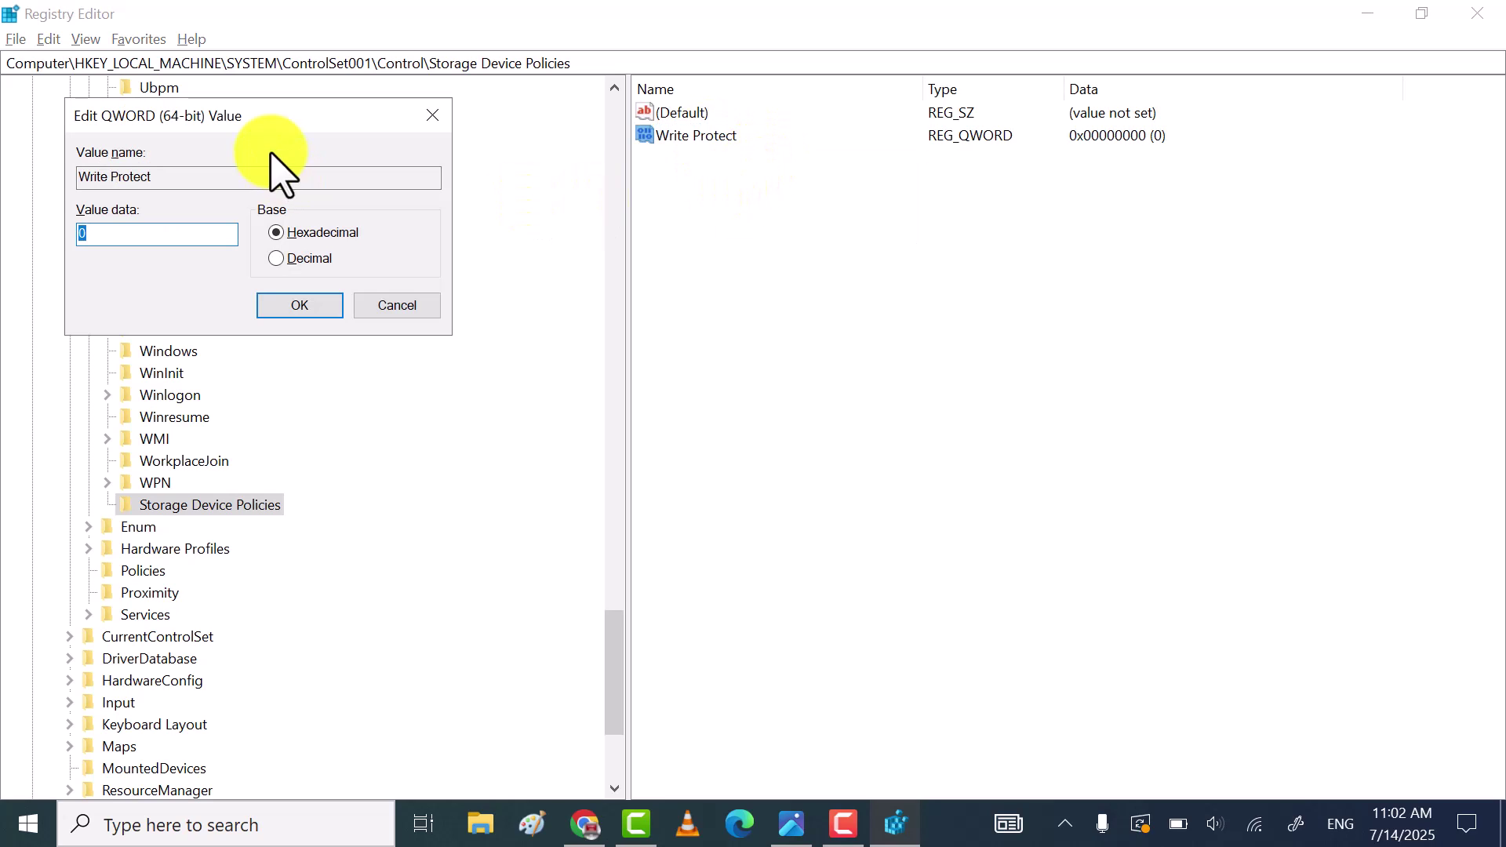
drag(286, 117, 786, 237)
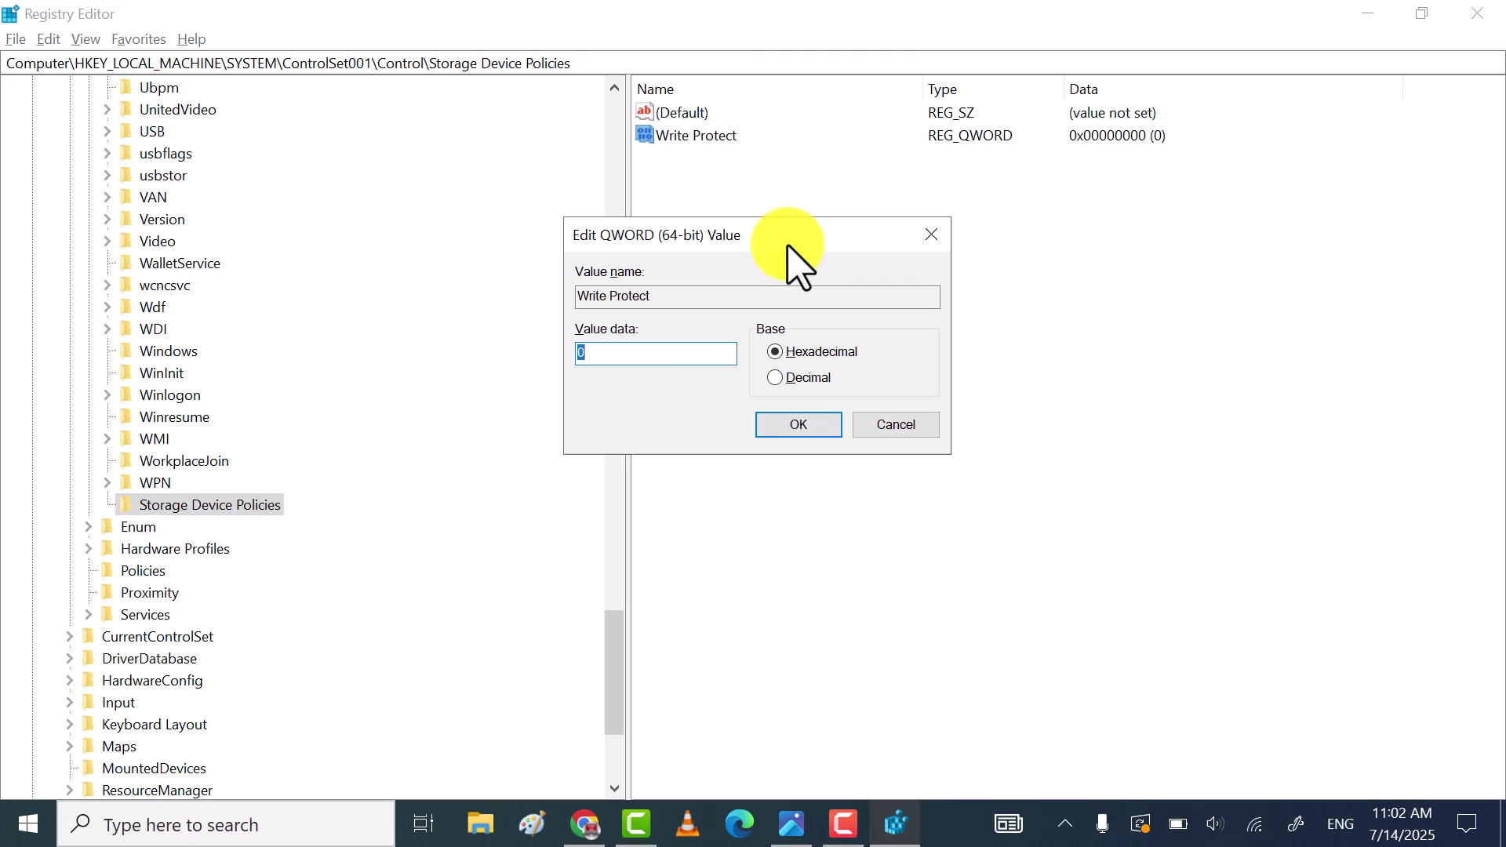
click(594, 362)
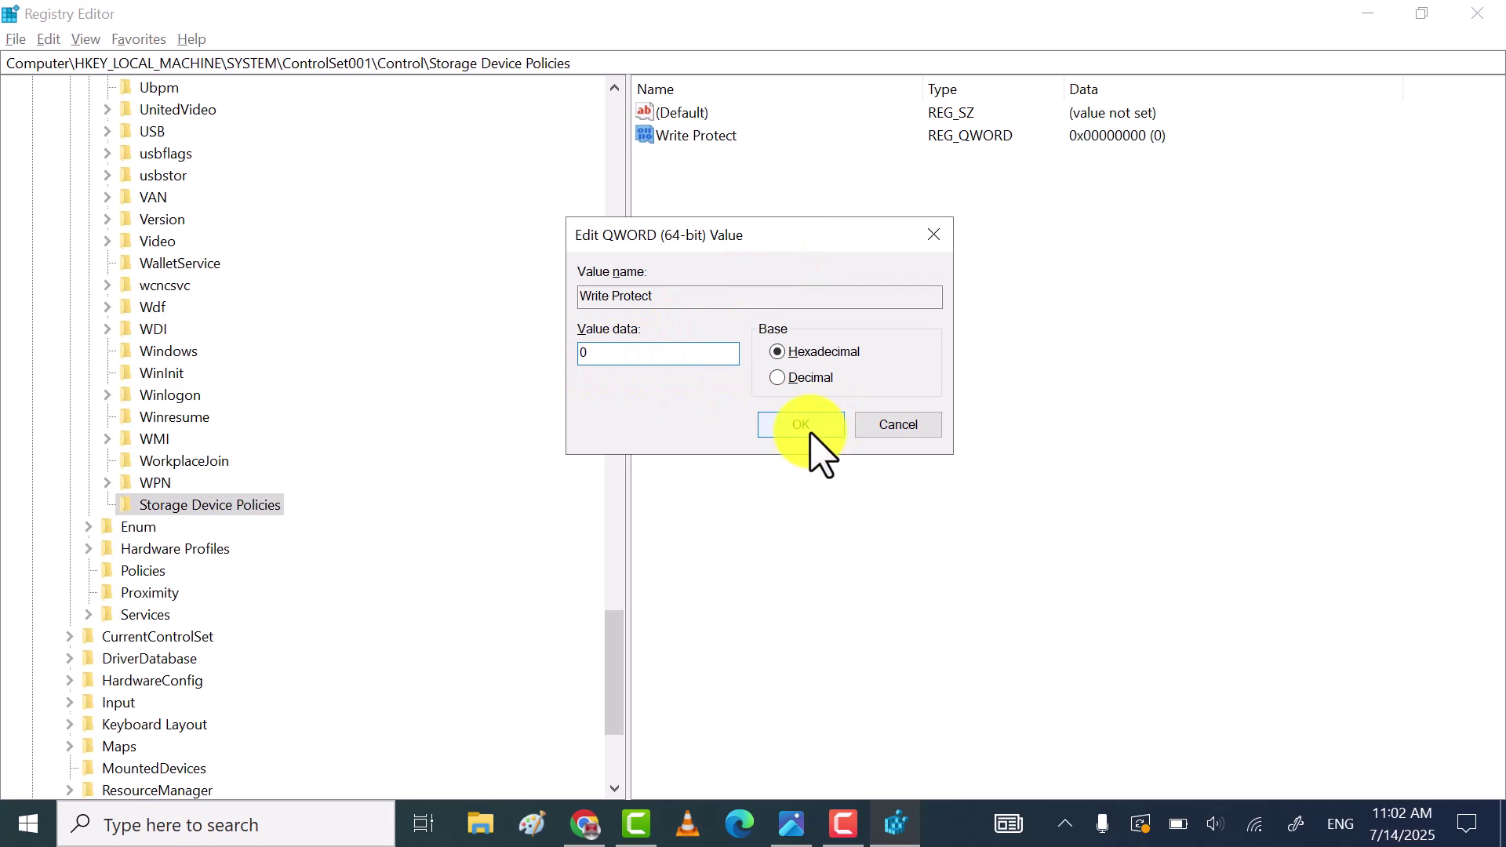
click(810, 430)
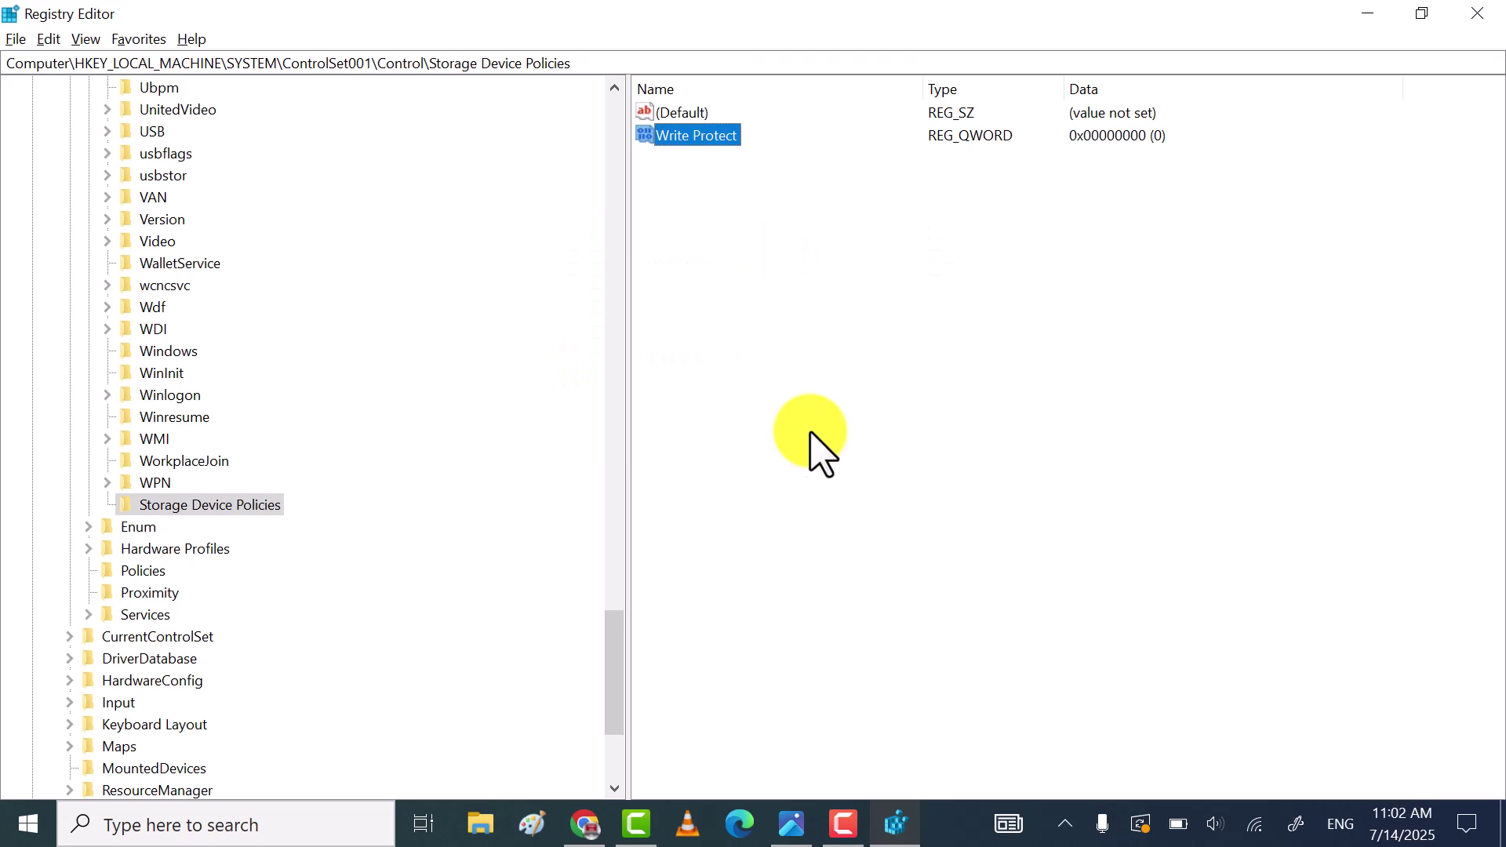
Close Registry Editor and refresh the desktop twice
click(1476, 24)
right_click(625, 327)
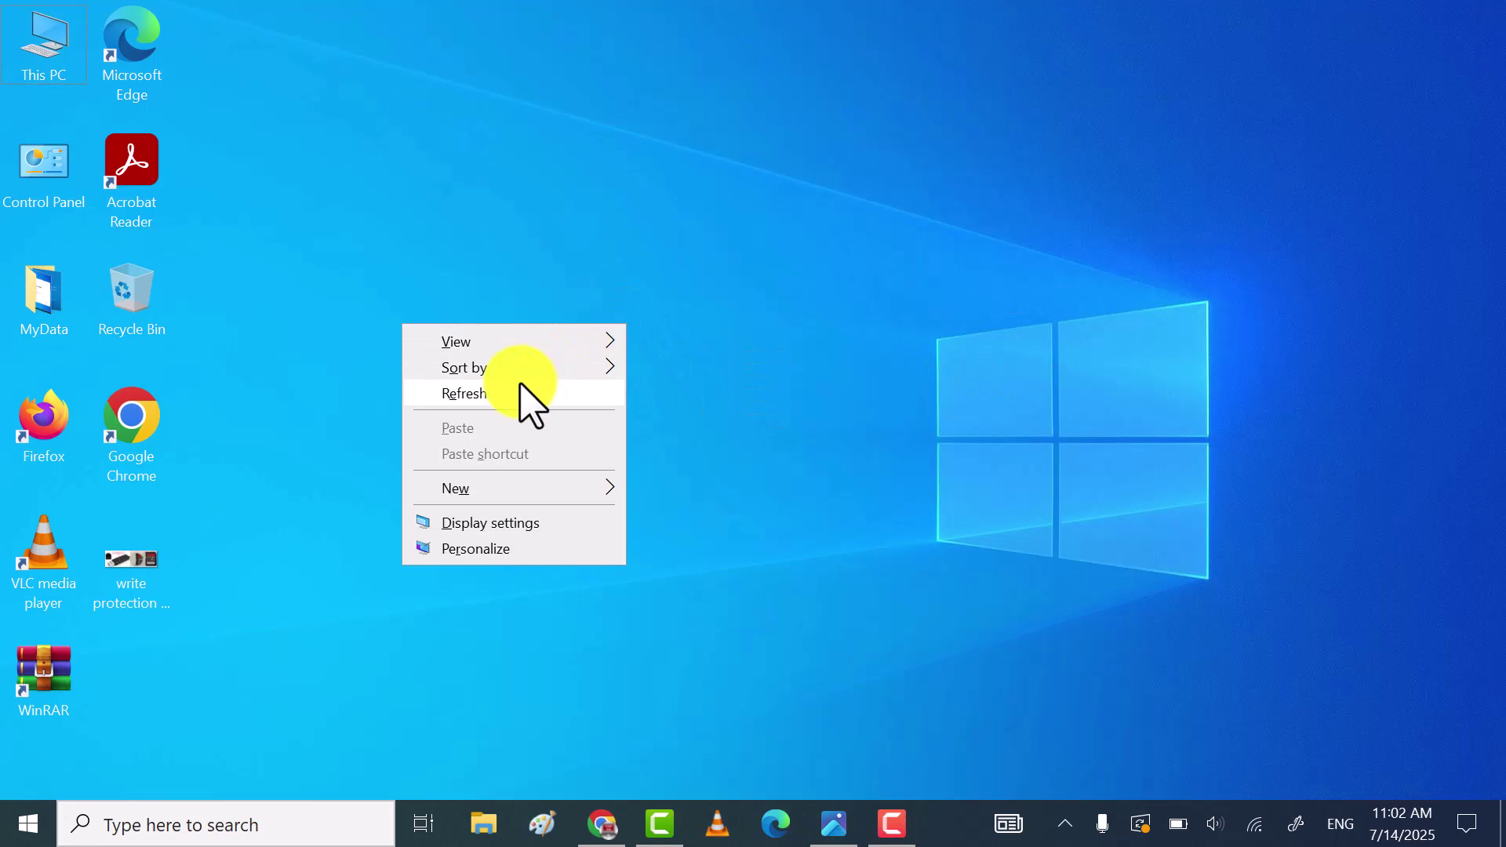
click(522, 393)
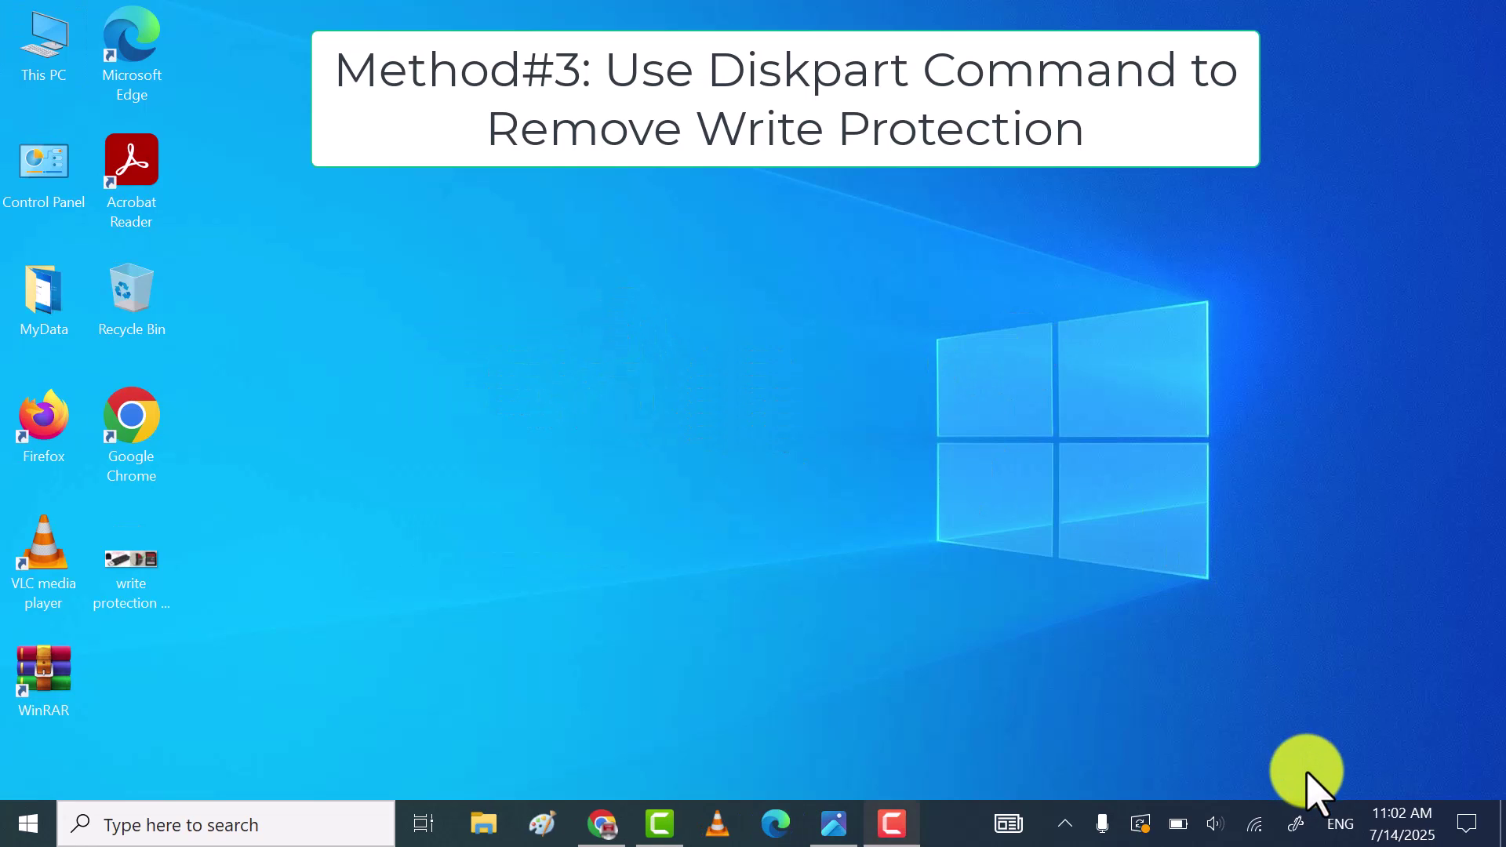
right_click(637, 276)
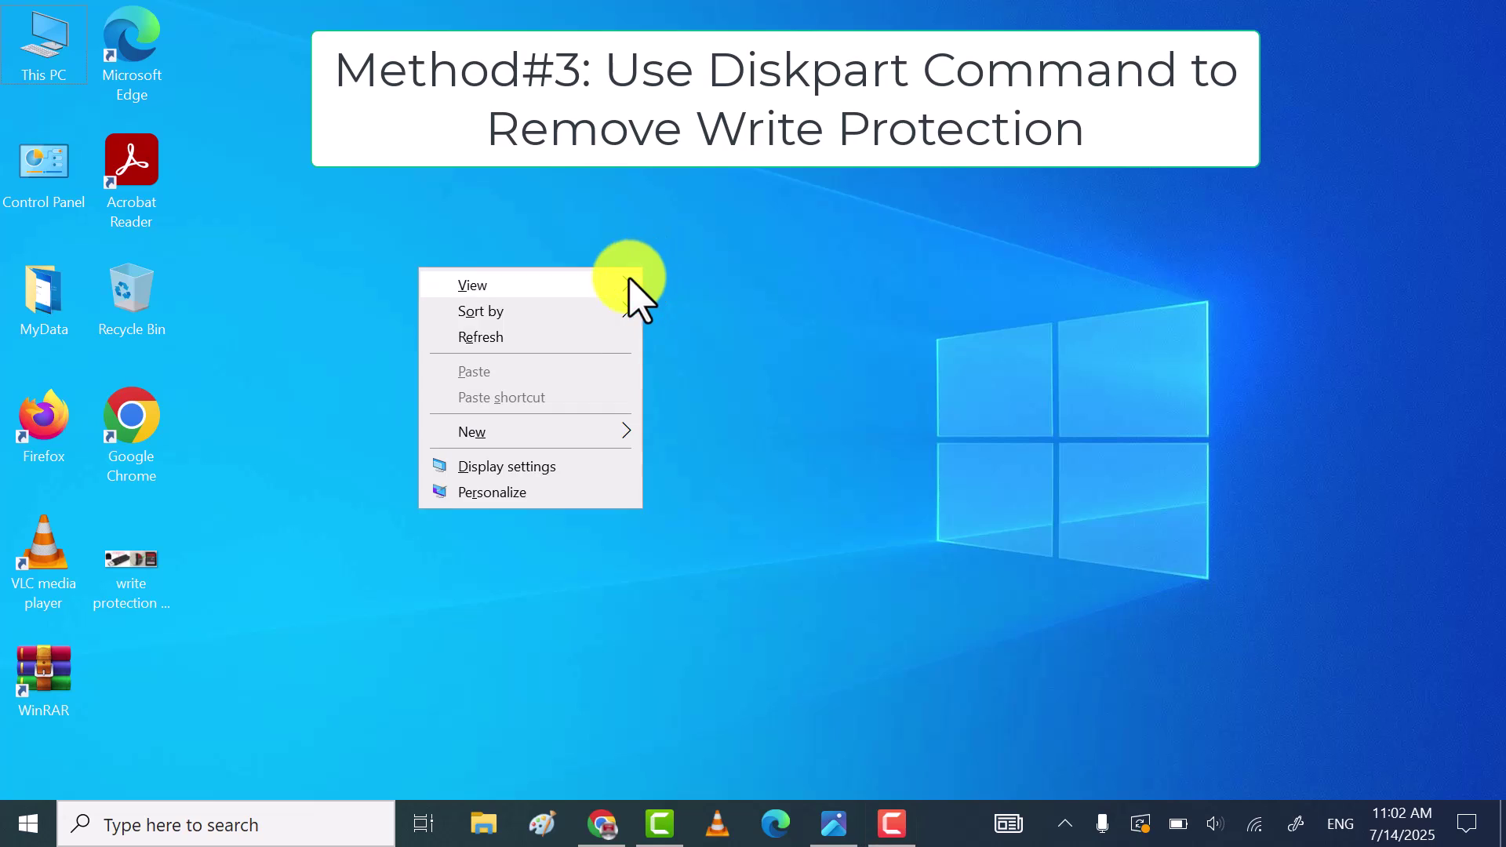
click(518, 350)
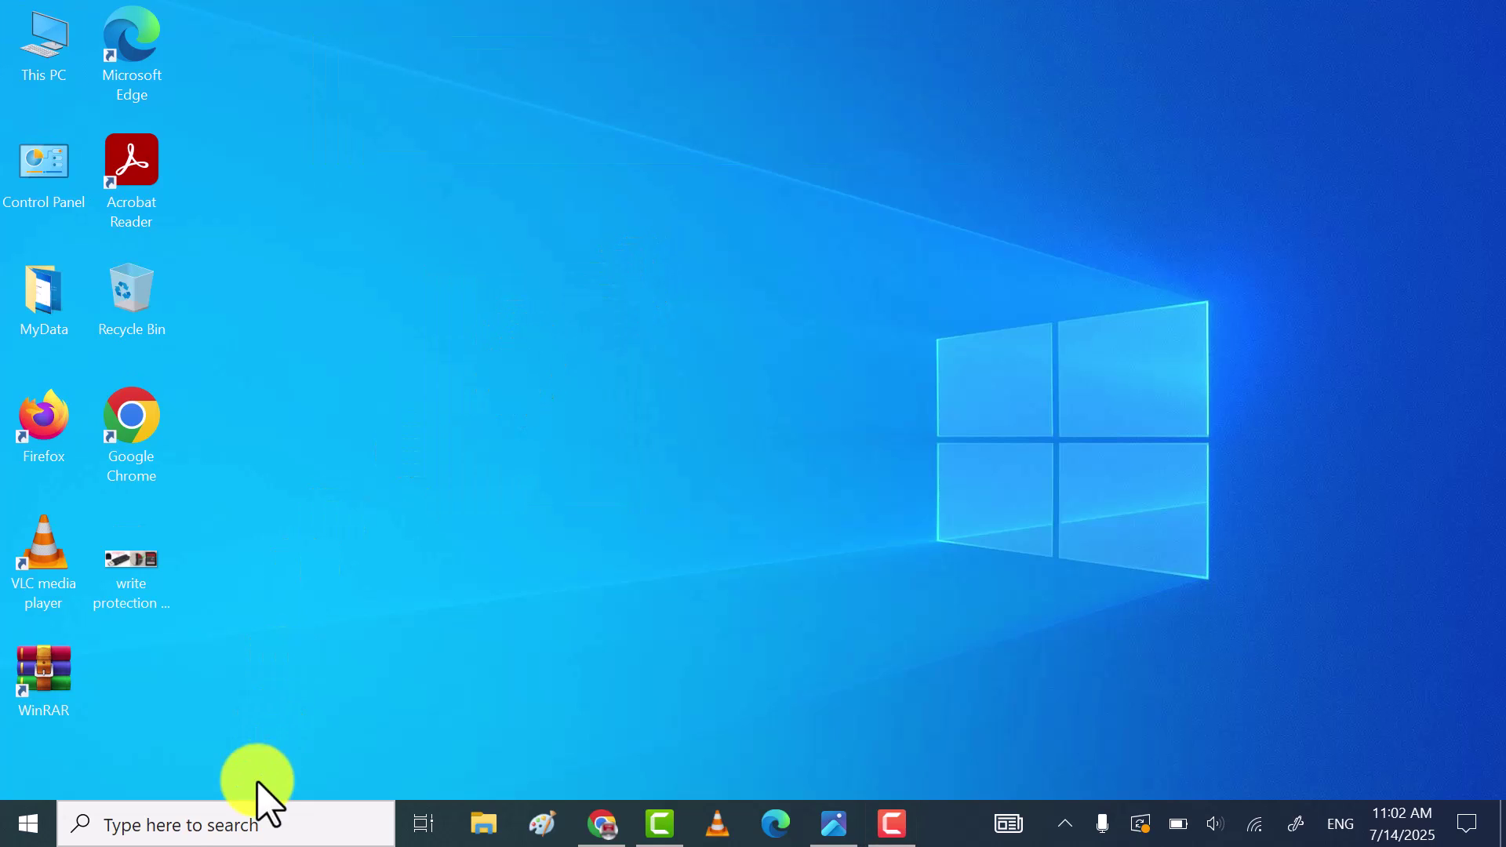
Search for cmd and run Command Prompt as administrator
click(239, 824)
text(c)
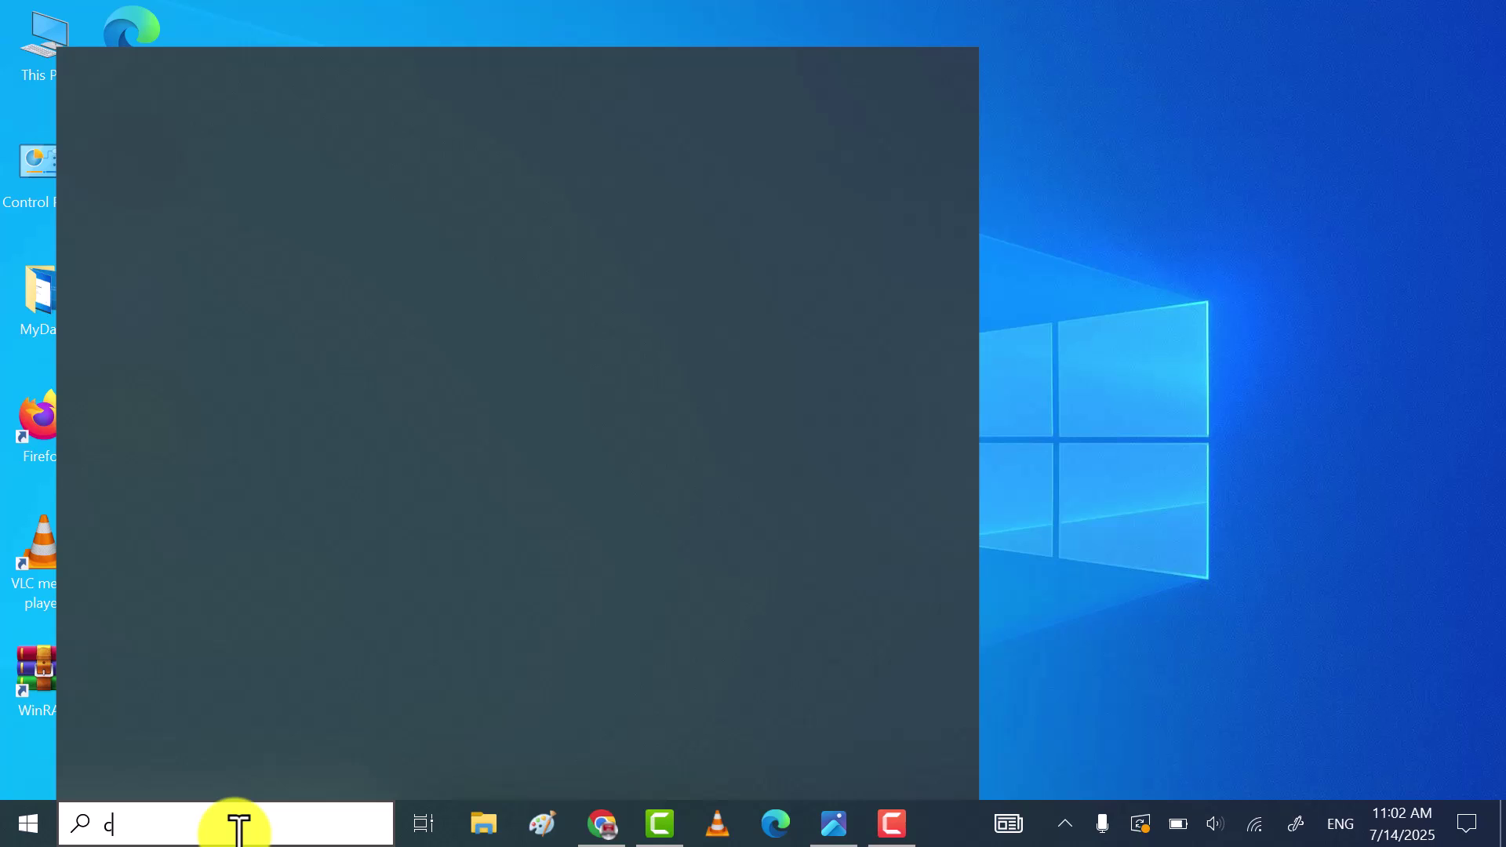
text(md)
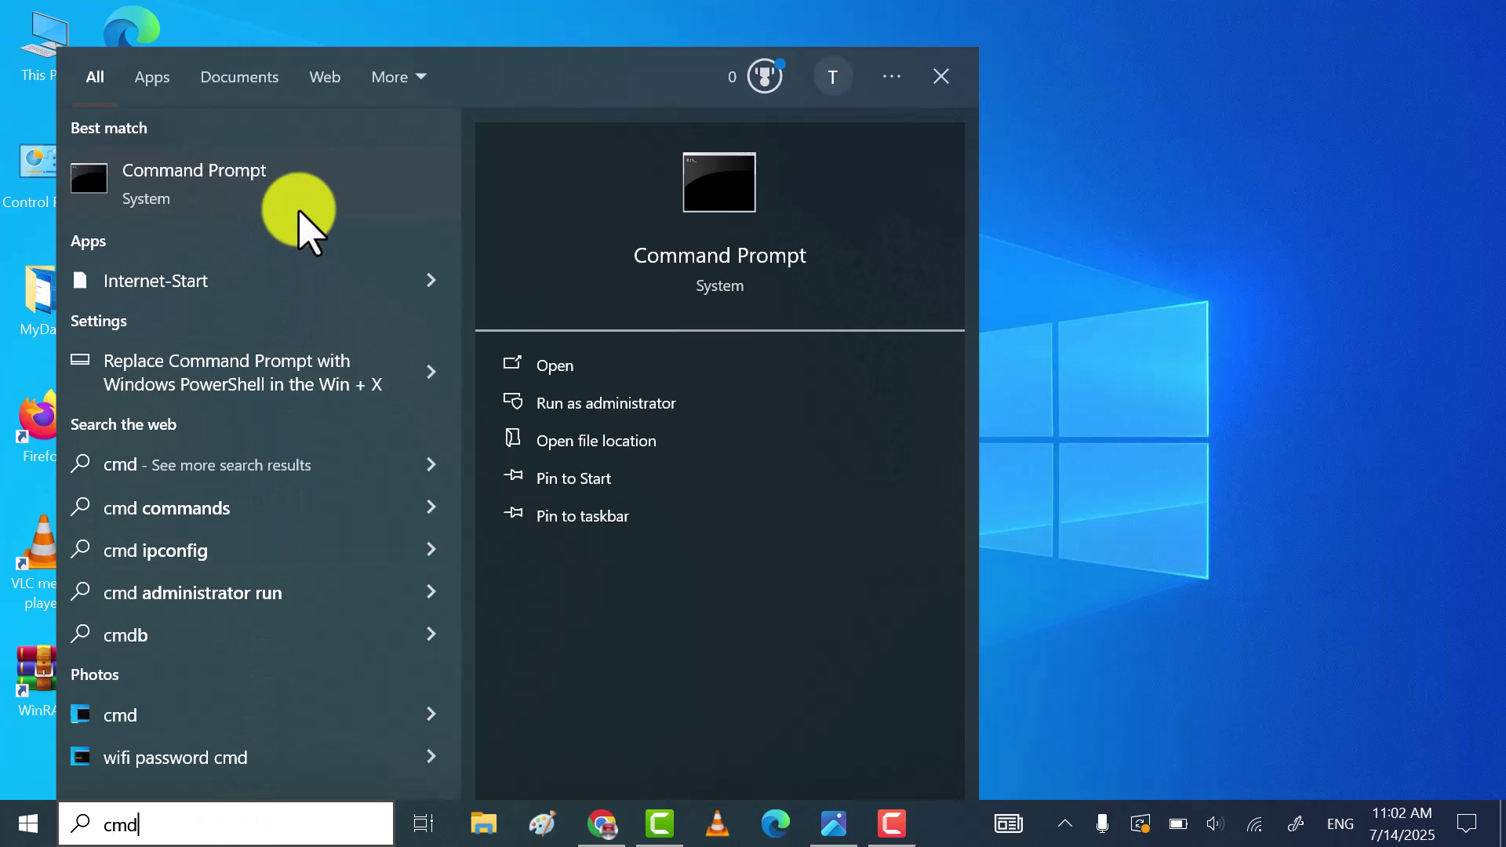
right_click(324, 179)
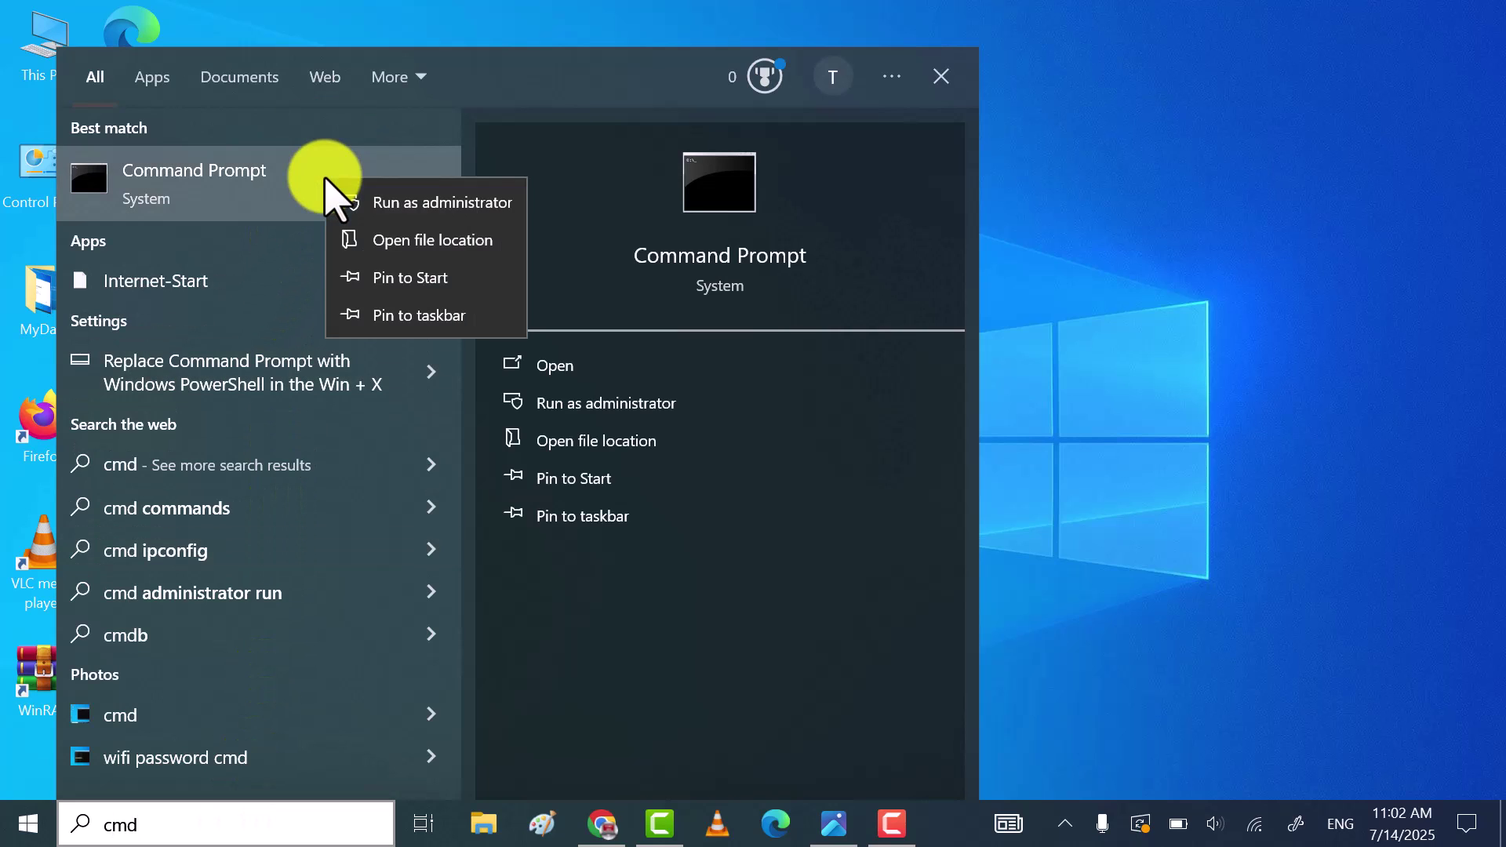
click(412, 205)
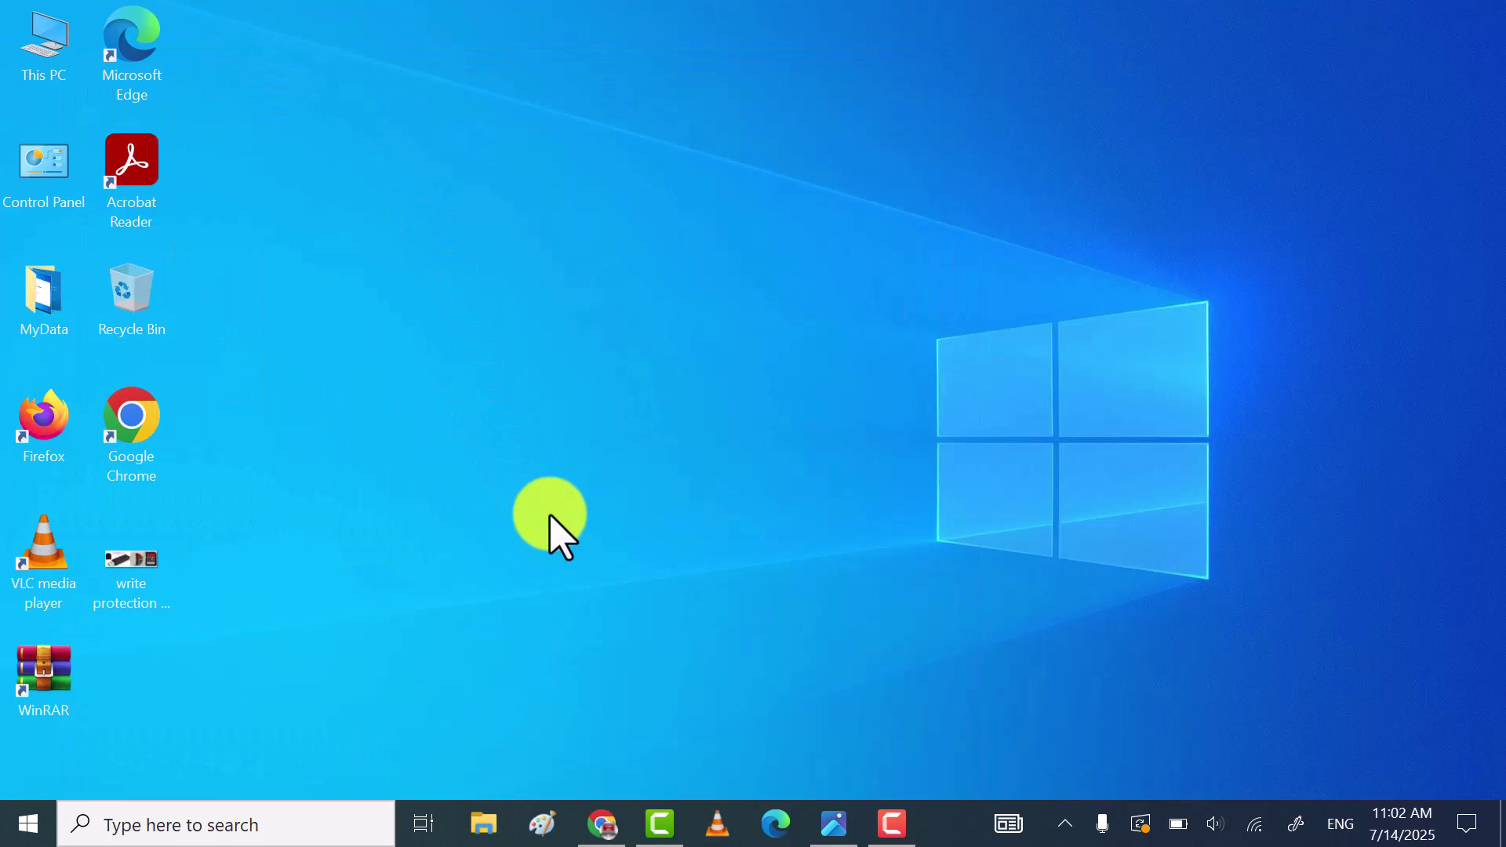
Approve UAC, run diskpart and list disk, highlighting the 29 GB Disk 1 row
click(633, 559)
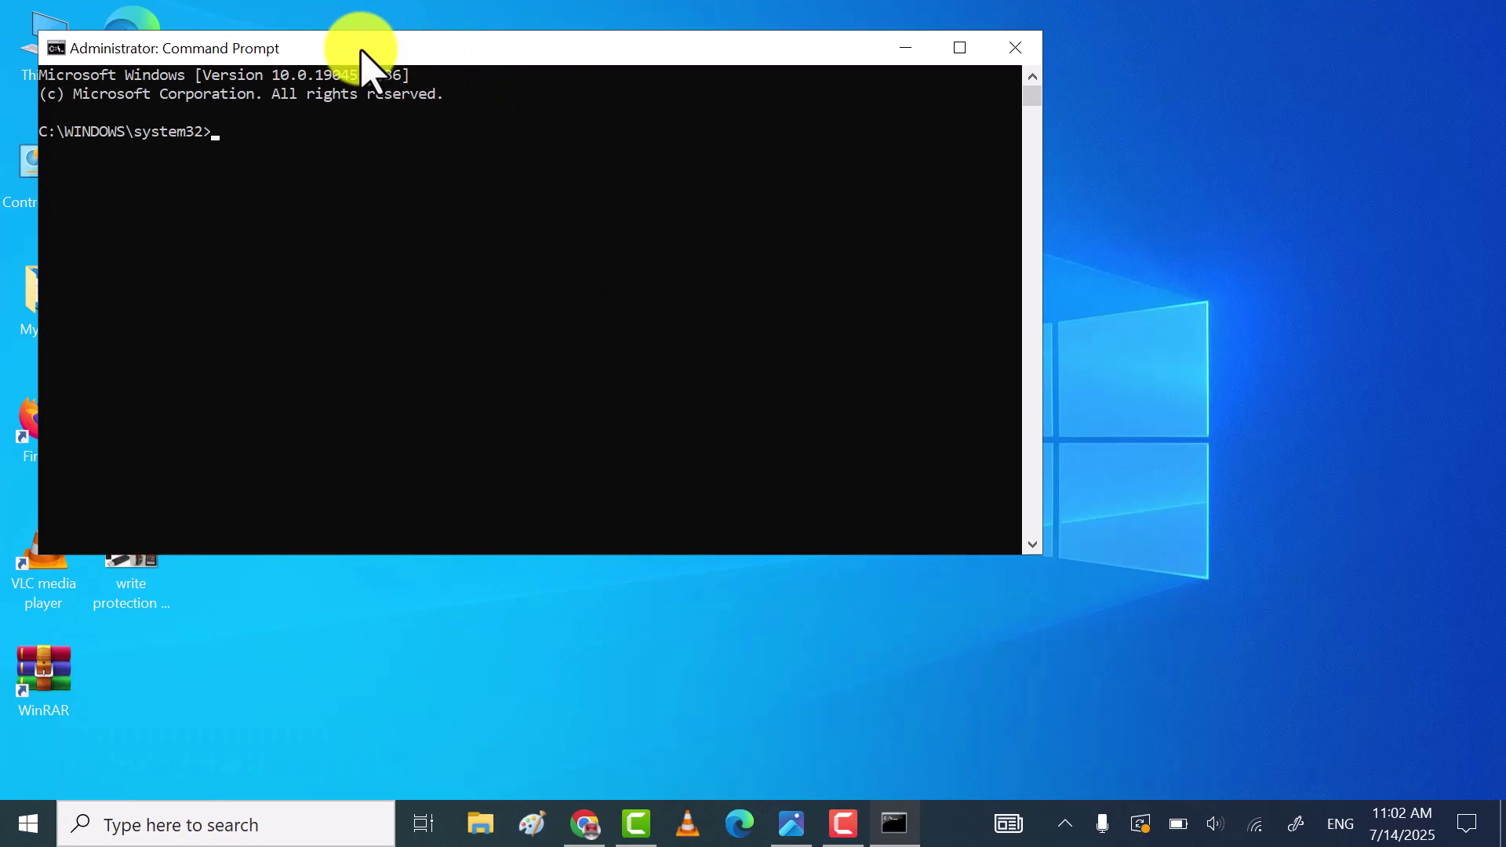
drag(361, 51, 584, 89)
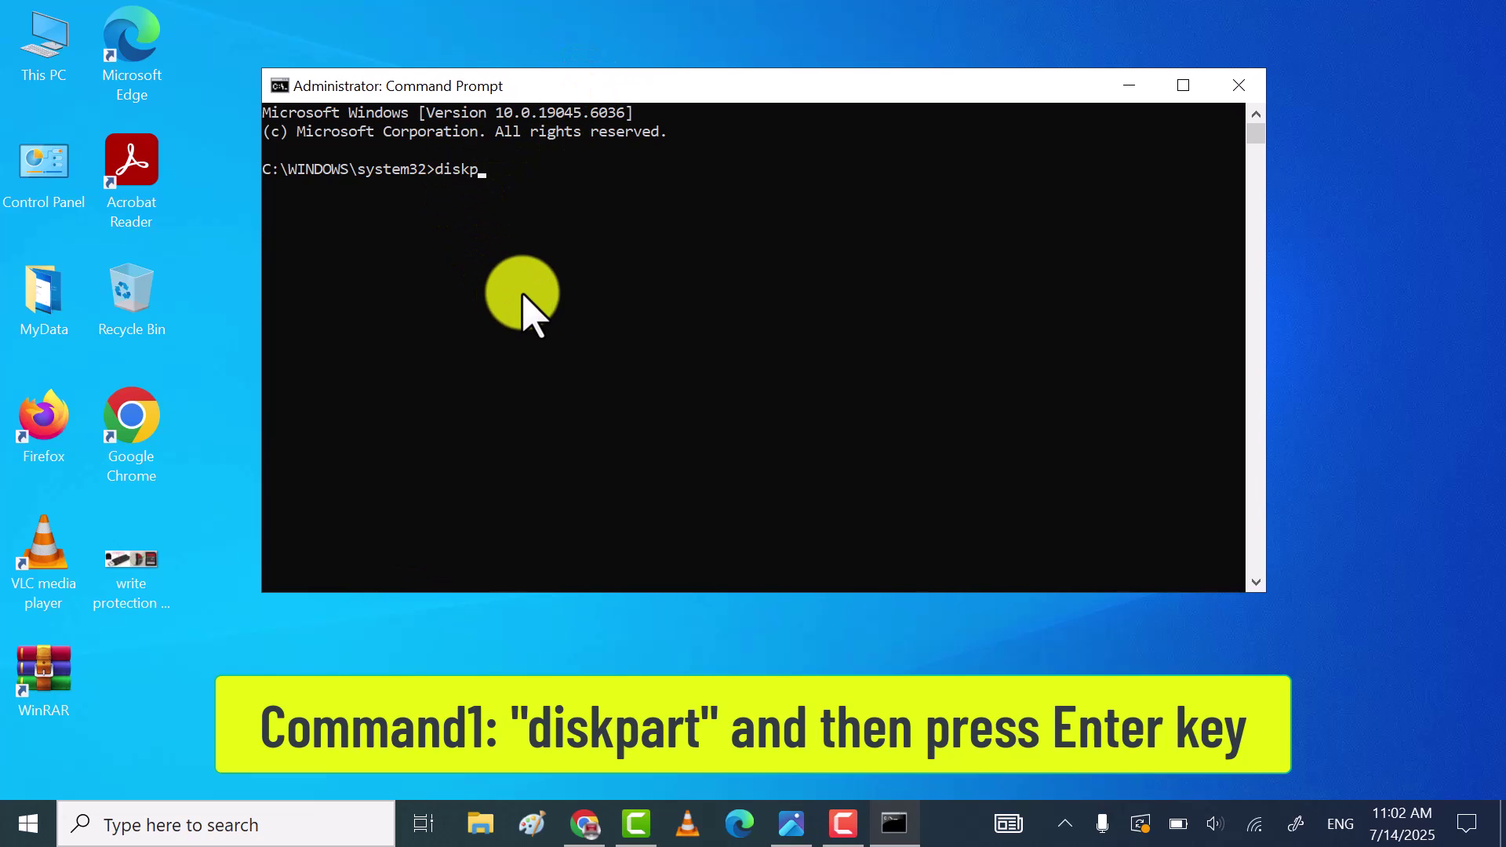
key(Return)
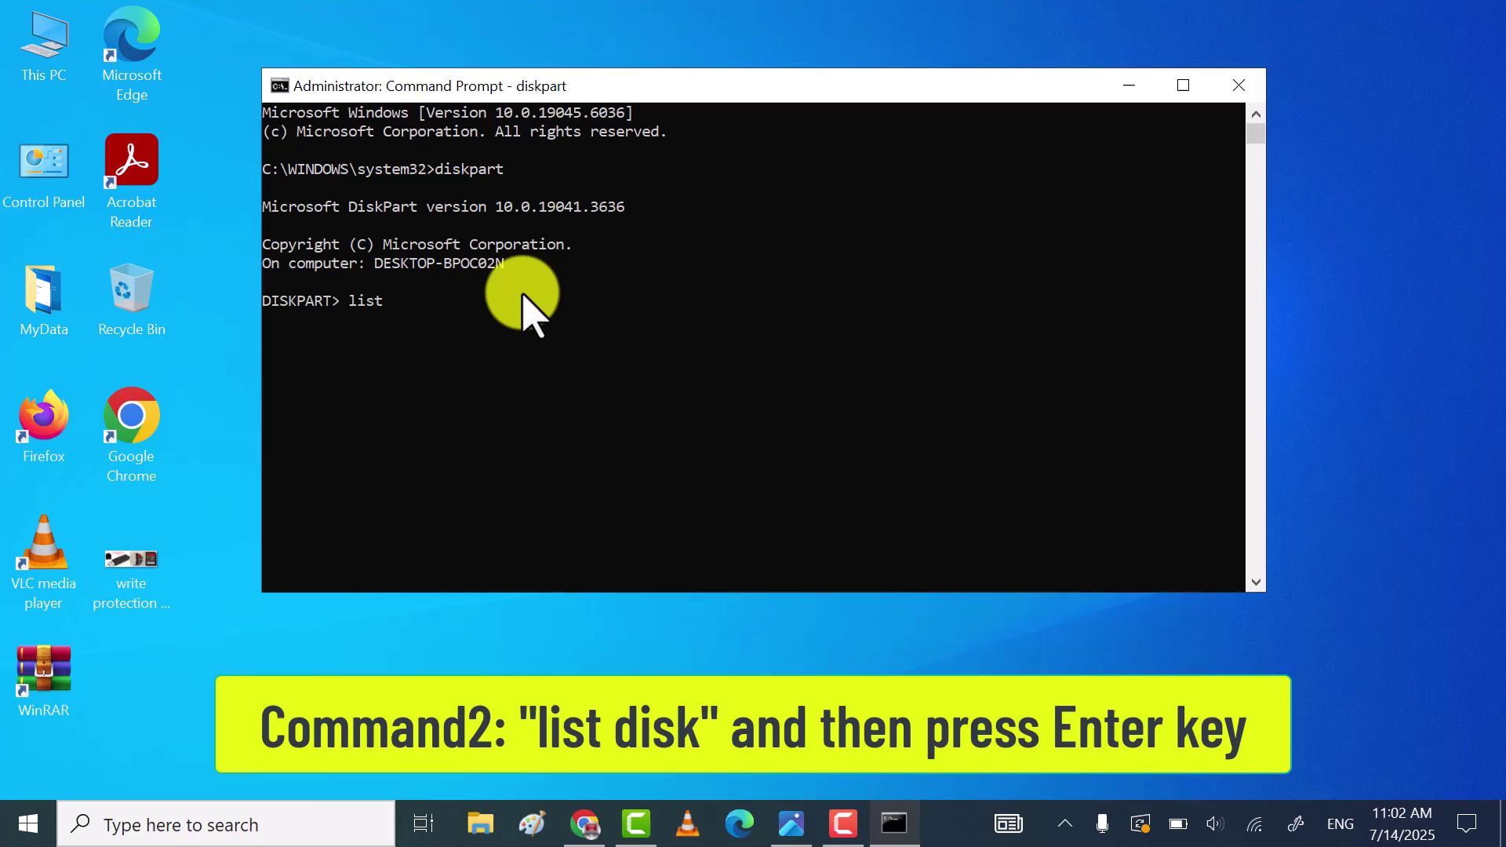
key(Return)
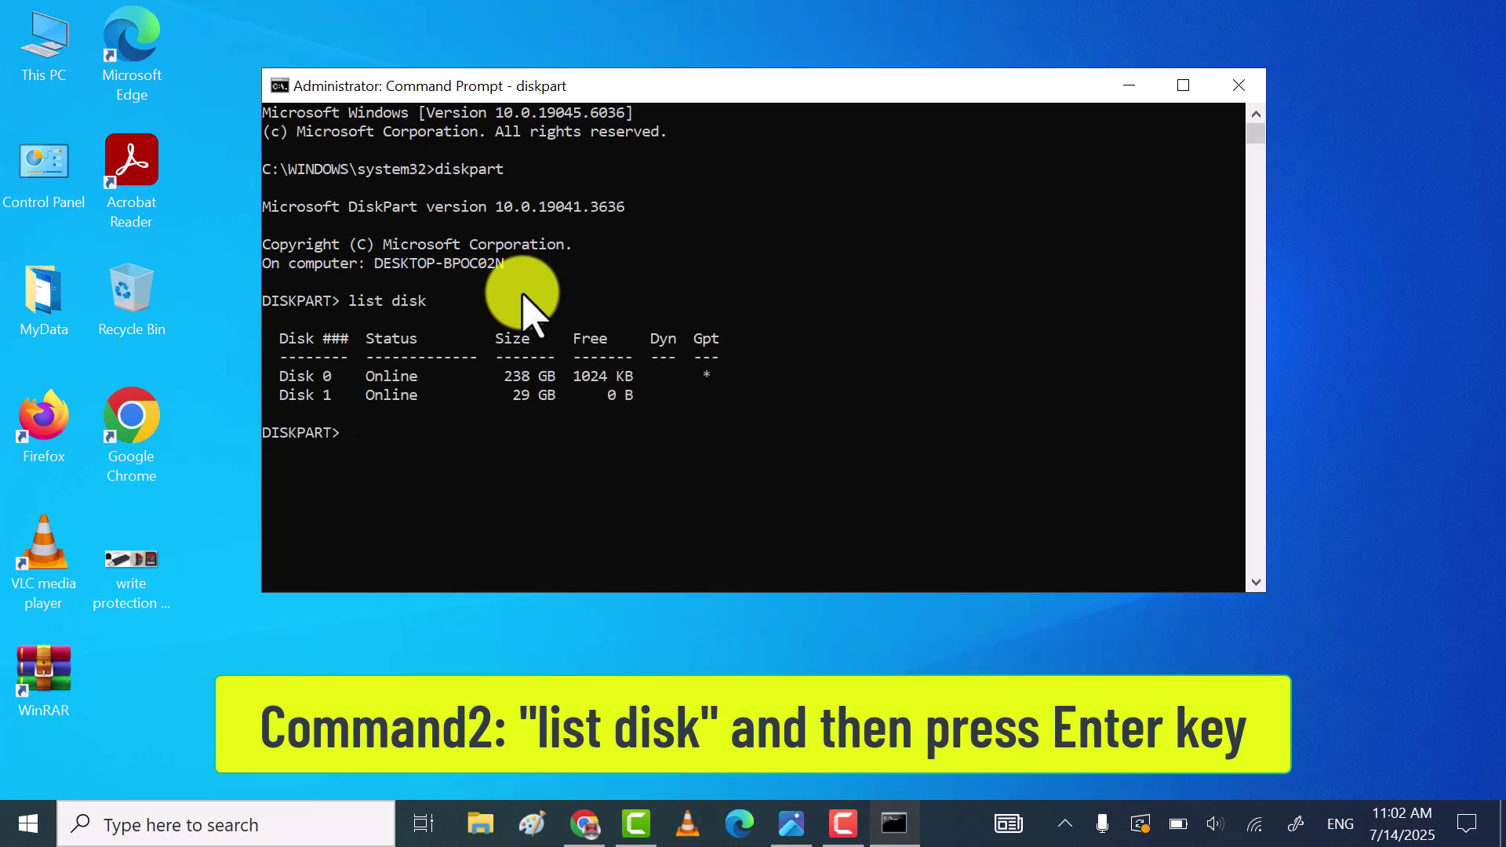
drag(271, 372, 572, 387)
drag(281, 395, 555, 401)
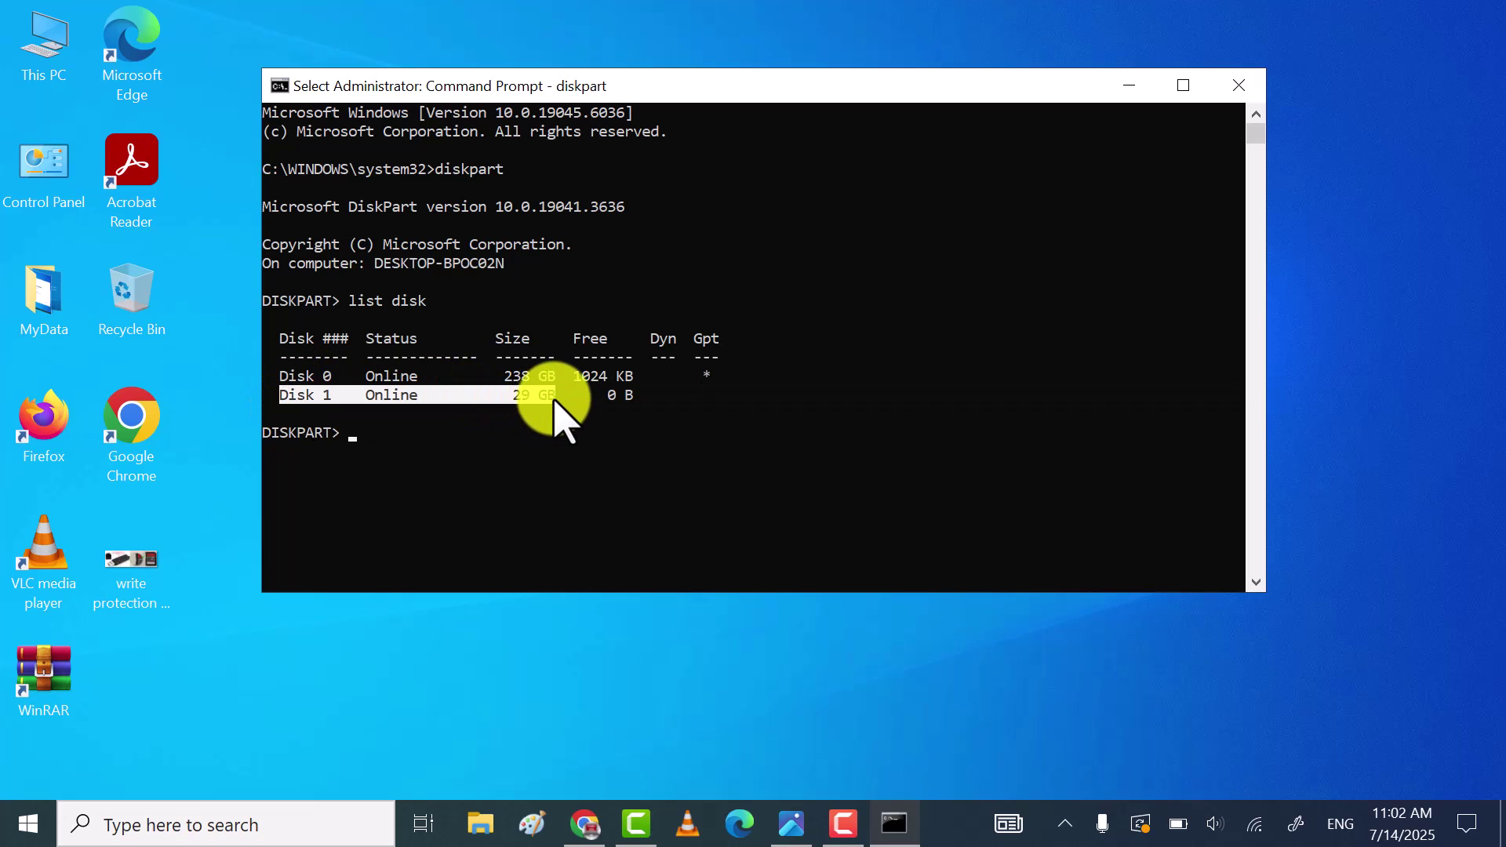
click(491, 836)
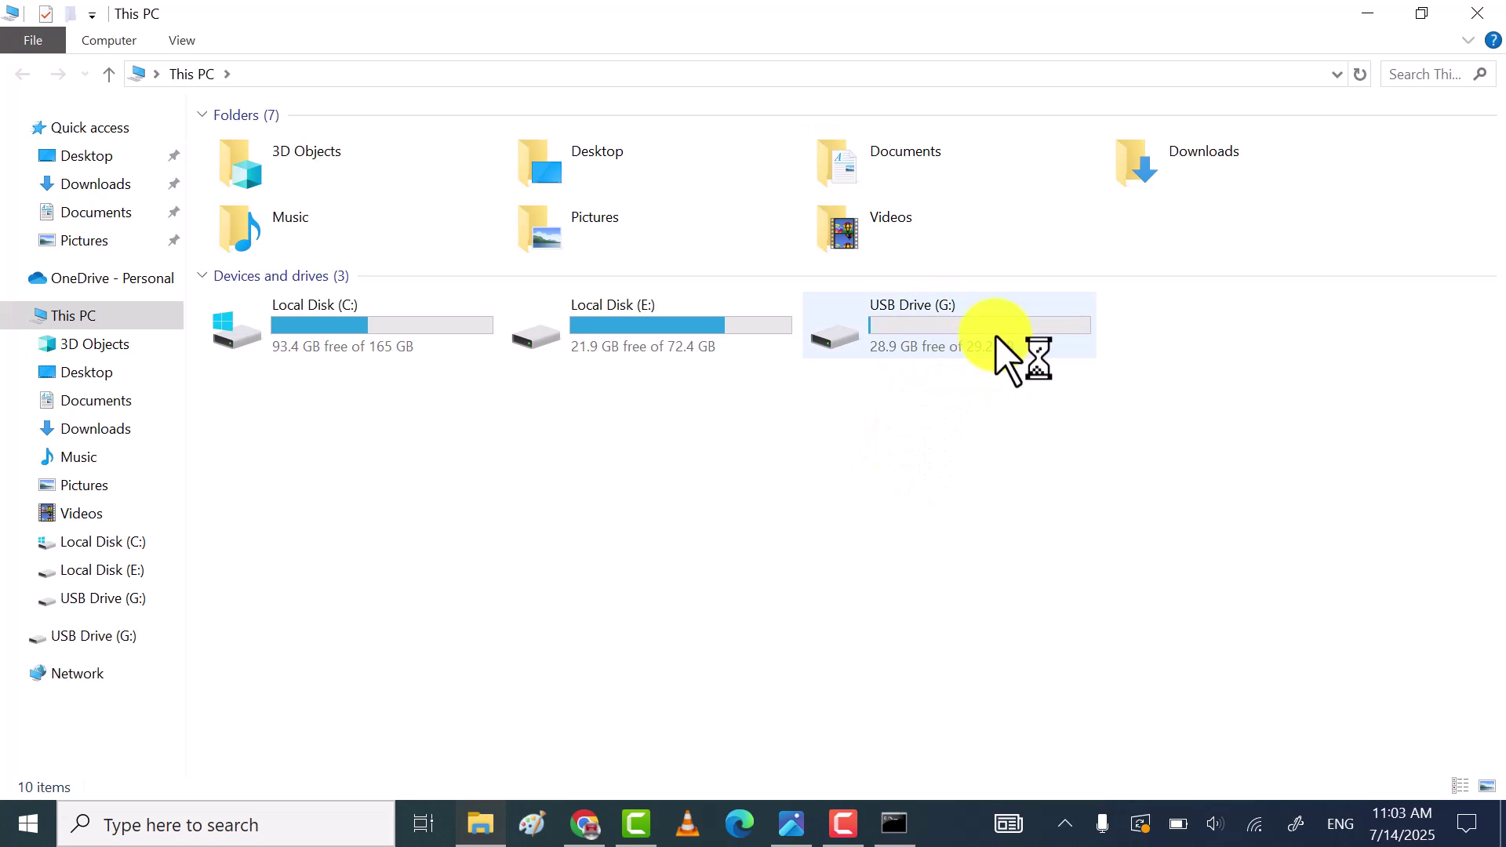
click(973, 368)
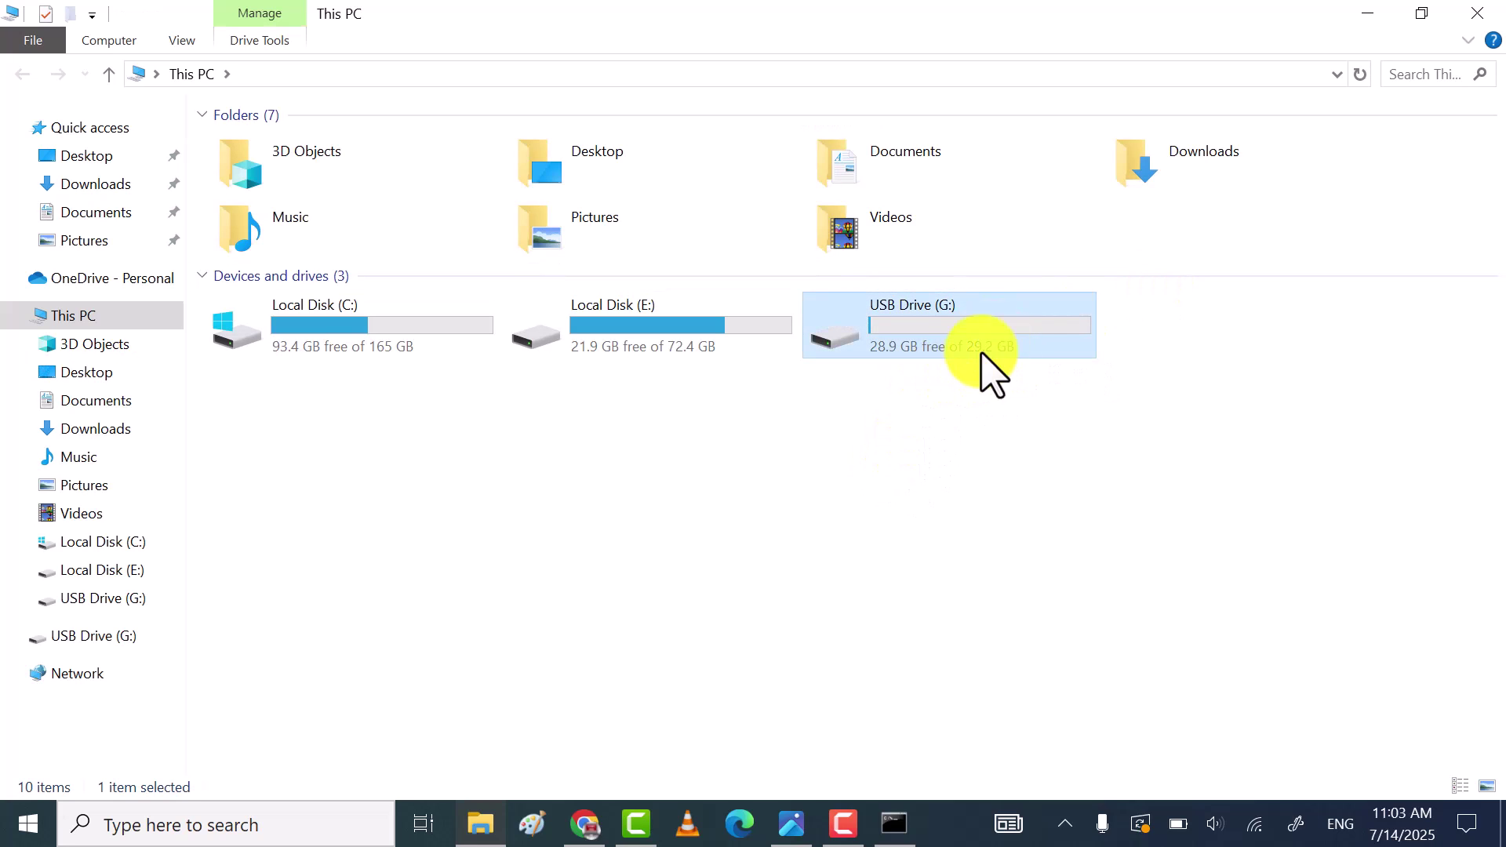
click(1373, 16)
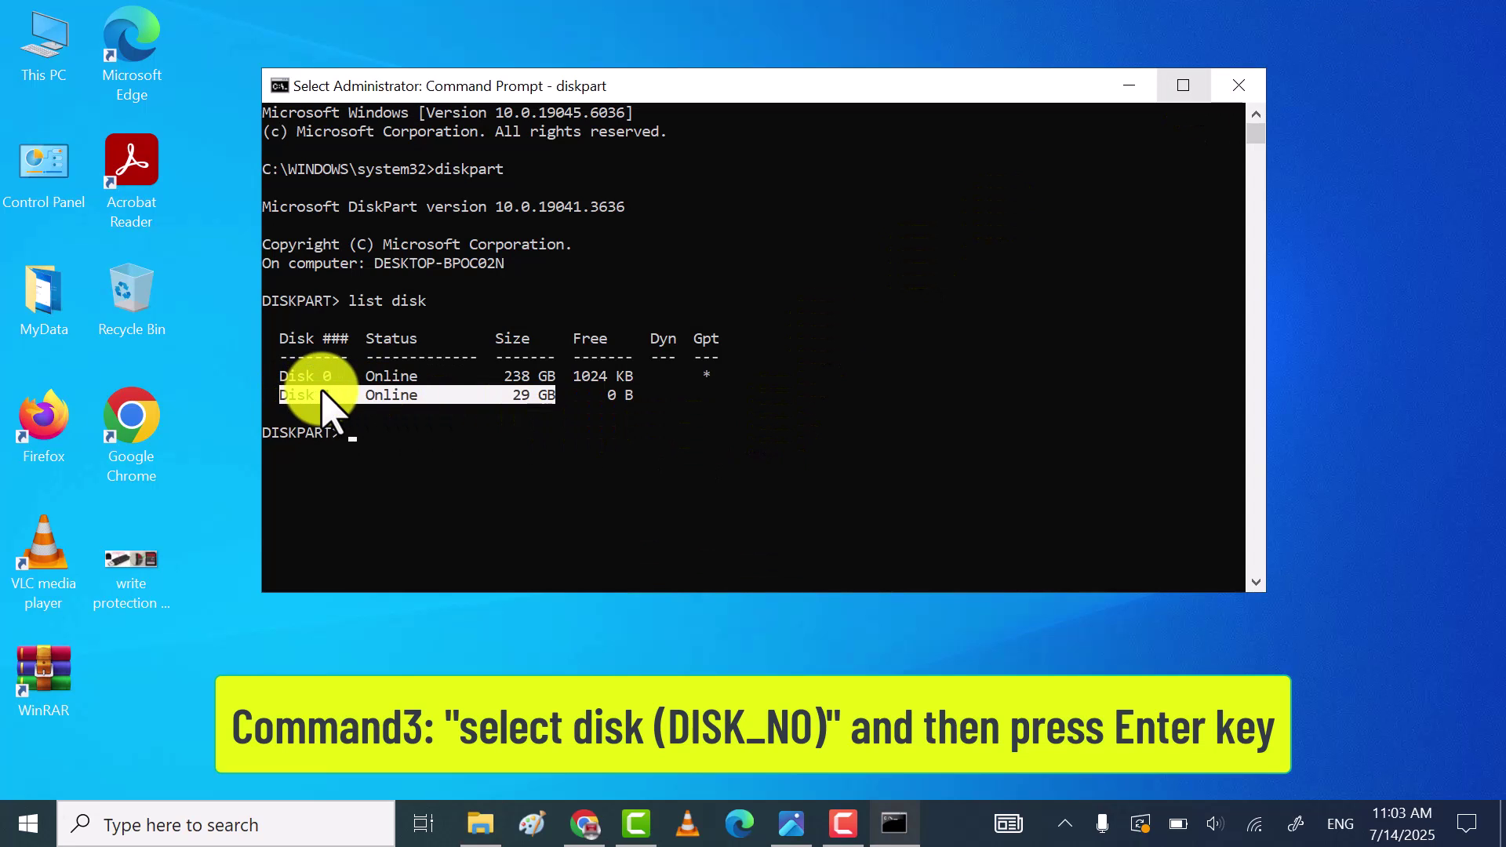
Select disk 1 and clear its read-only attribute with attributes disk clear readonly
right_click(360, 488)
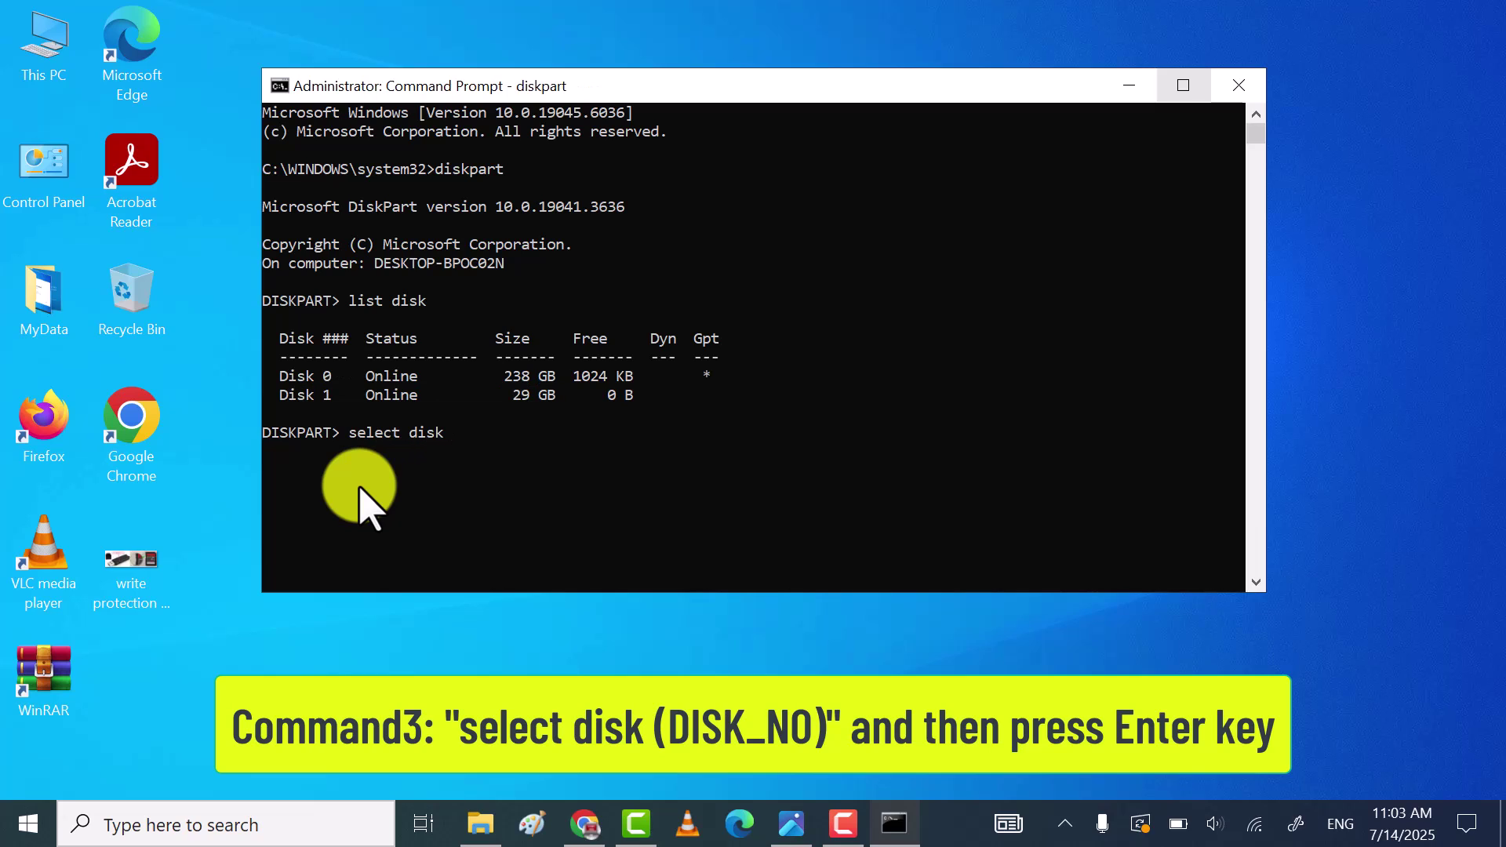
key(Return)
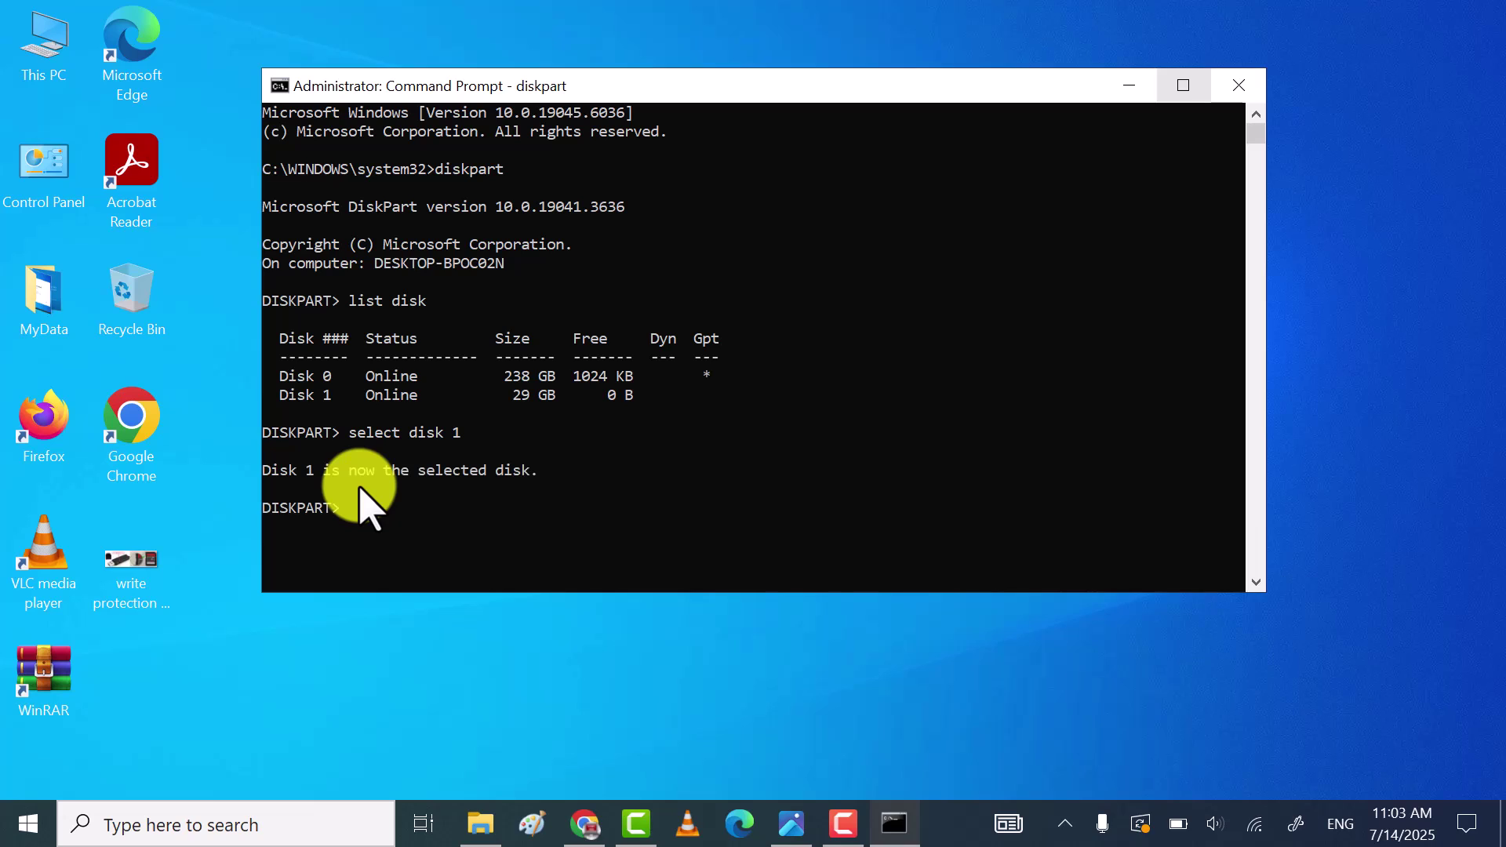
scroll(369, 498, down, 3)
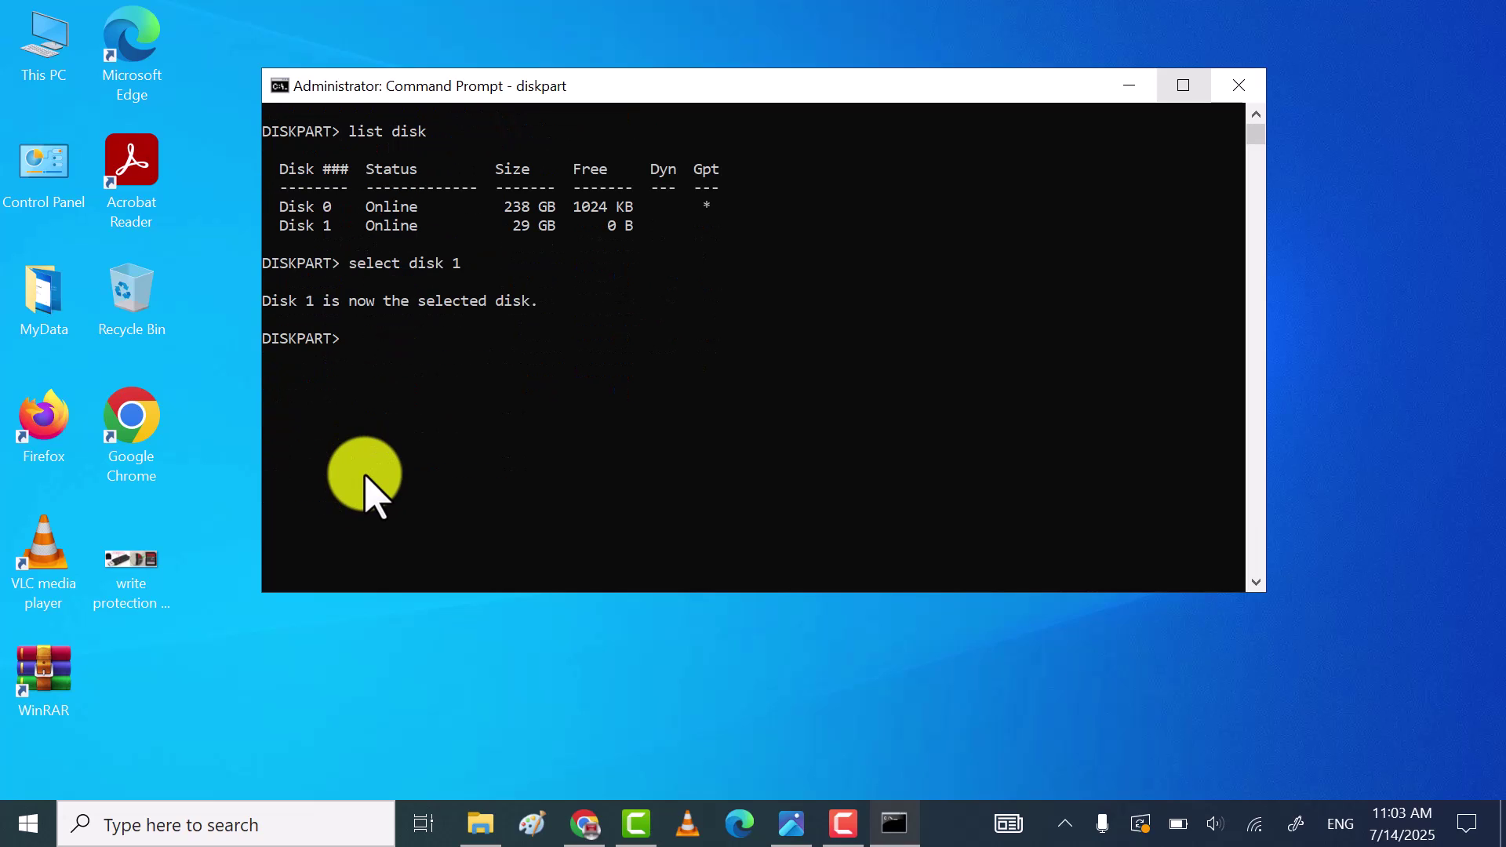
text(attributes disk clear readonly)
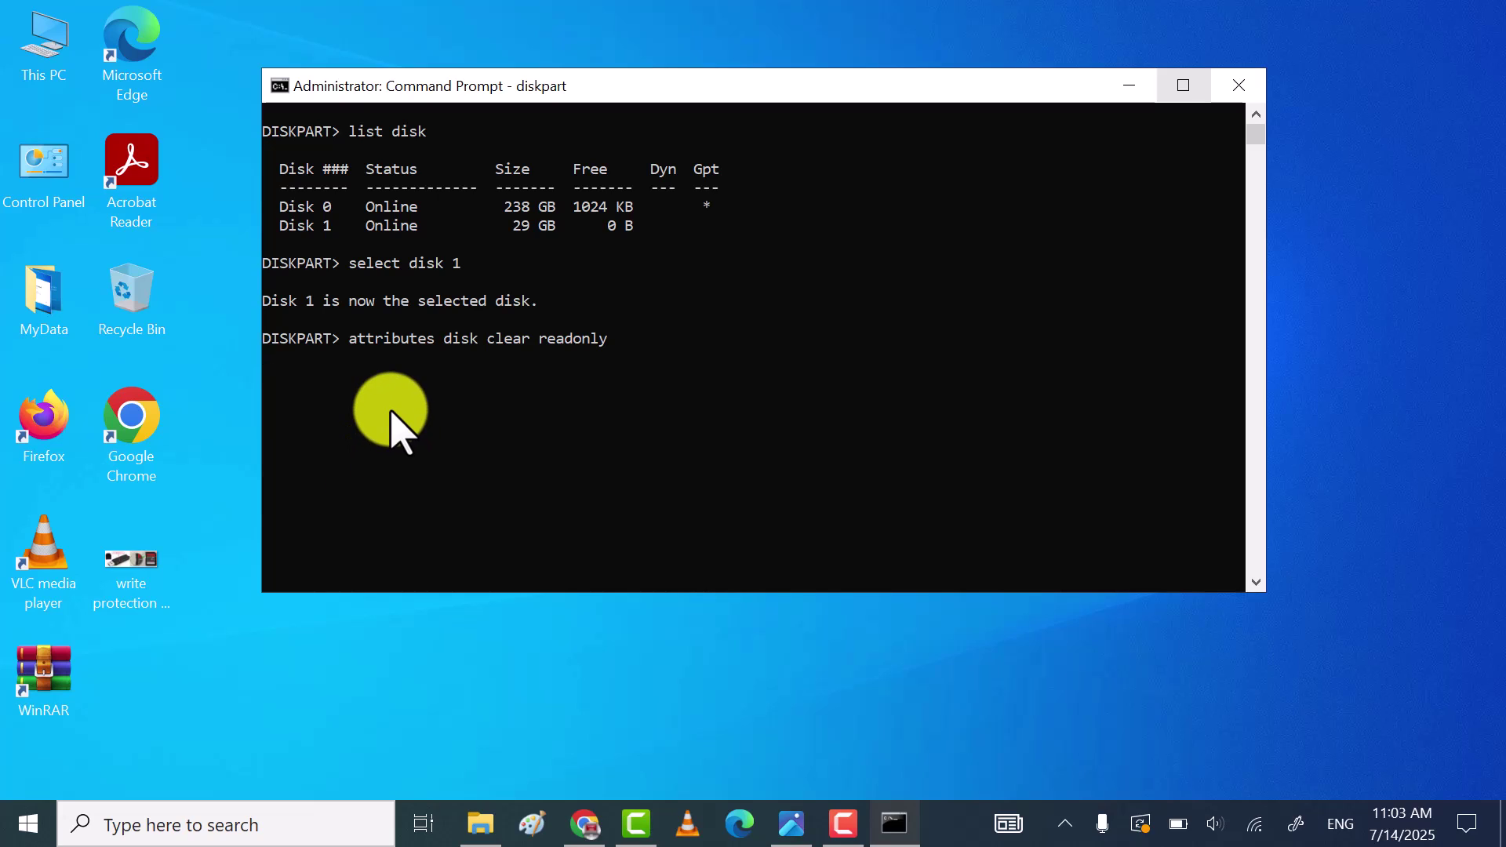
key(Return)
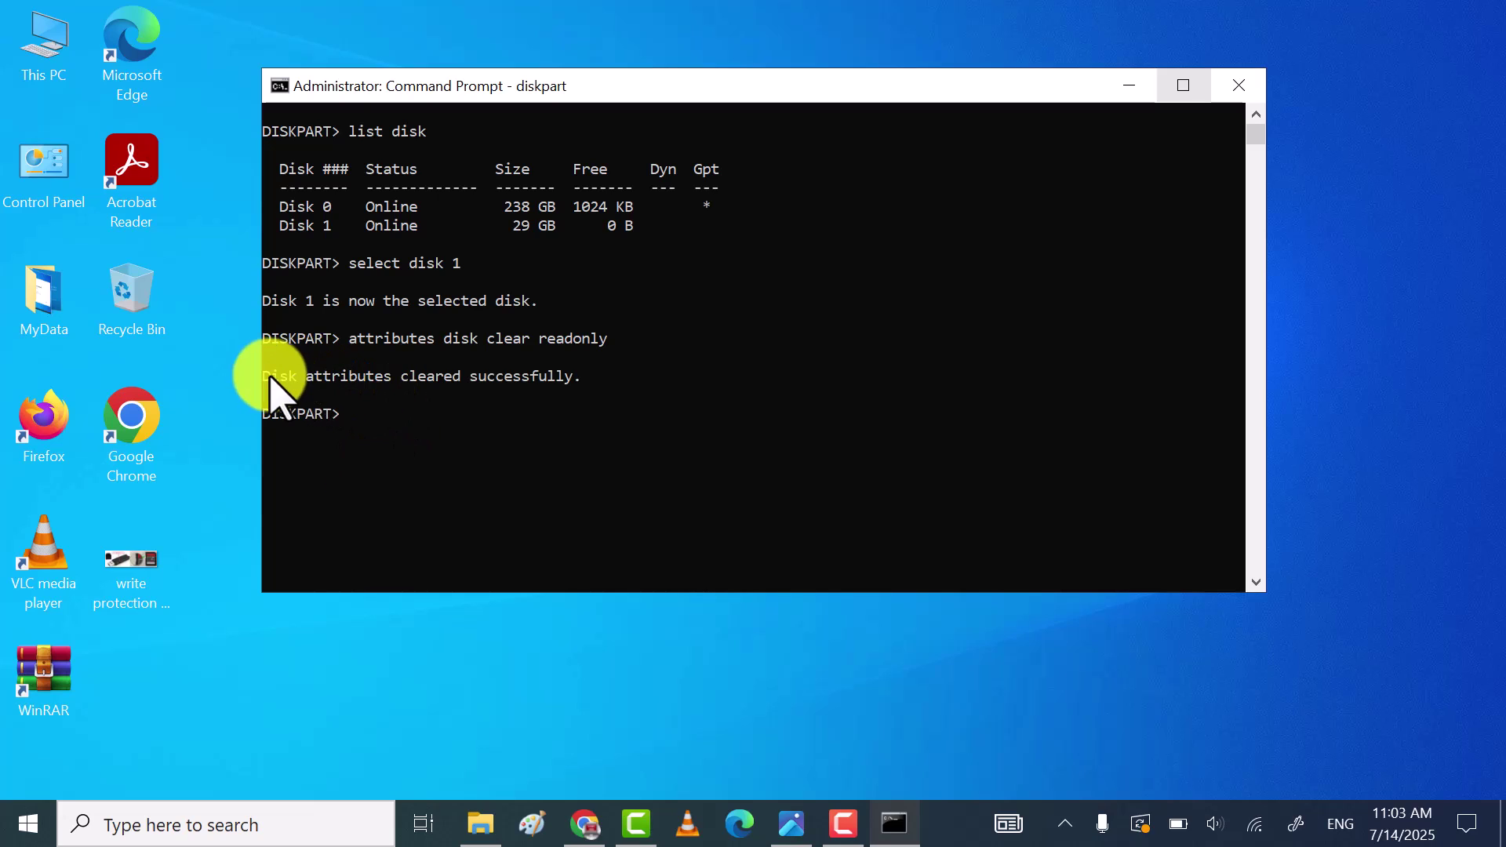
Check the success message, exit diskpart and close the Command Prompt window
drag(265, 377, 579, 385)
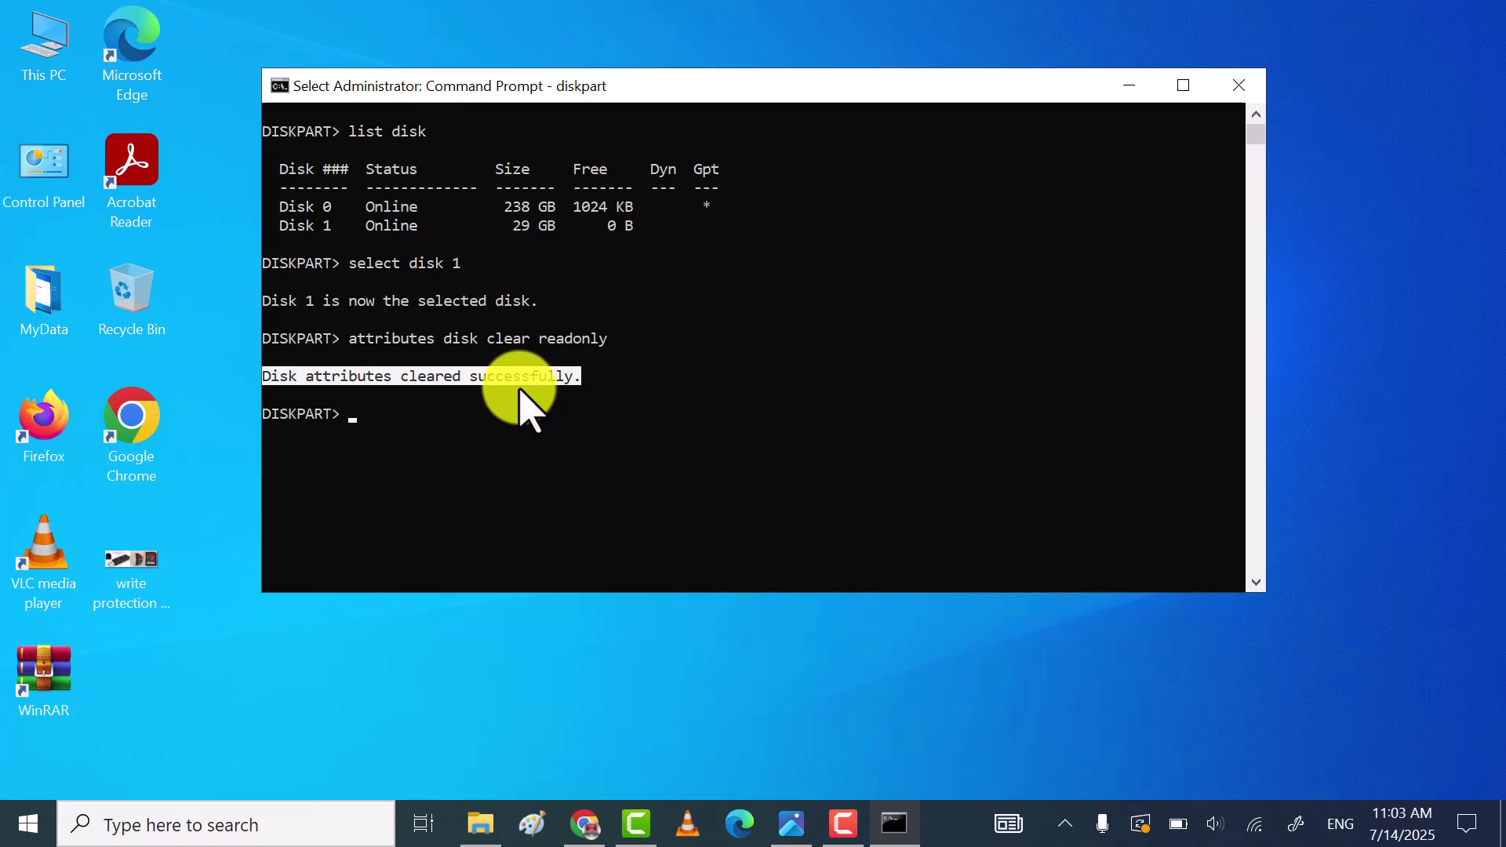
click(388, 426)
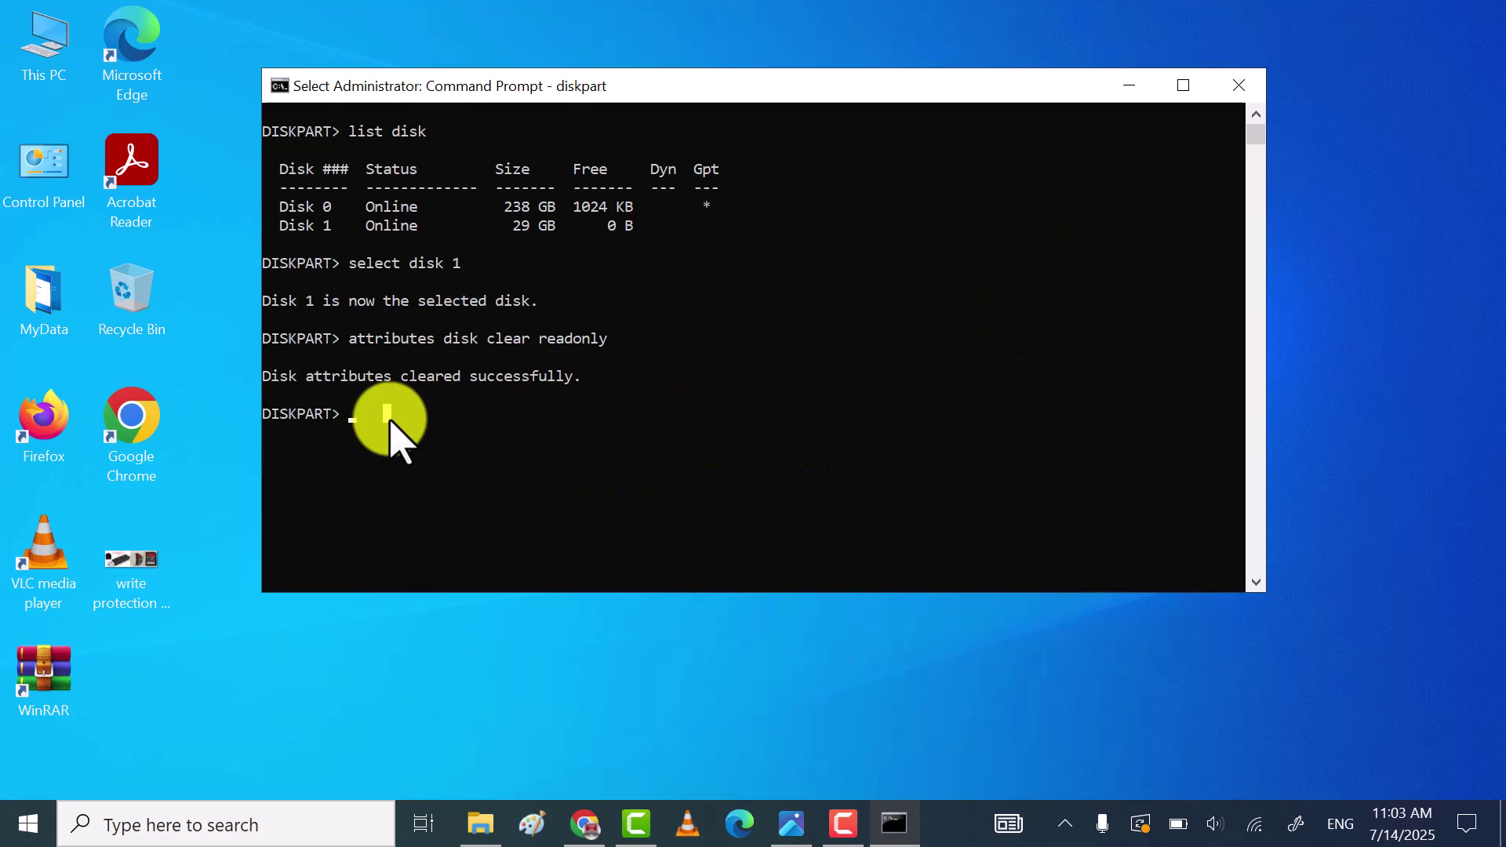
text(exit)
key(Return)
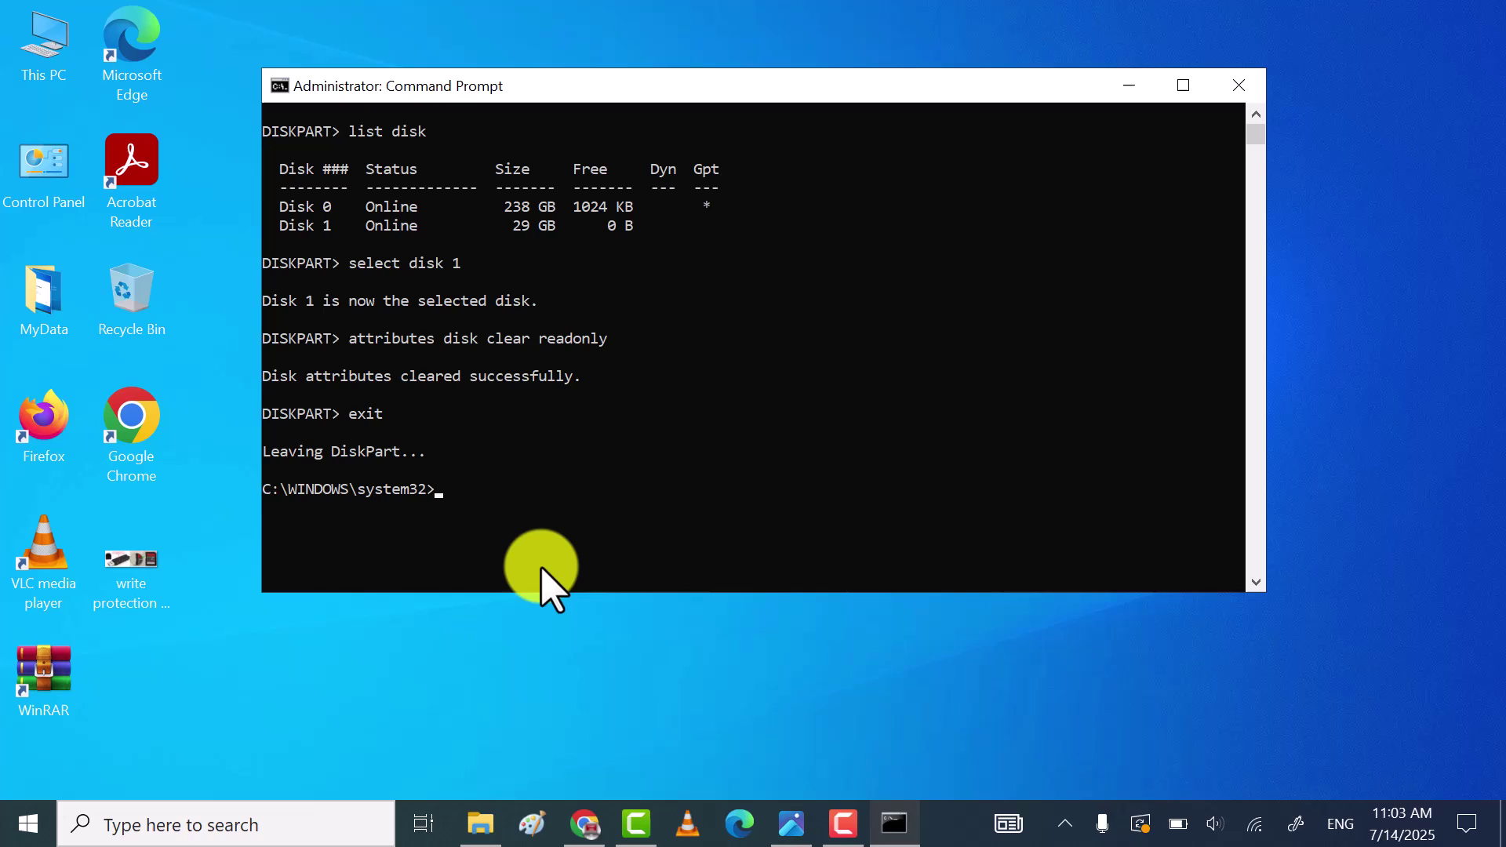
click(1238, 86)
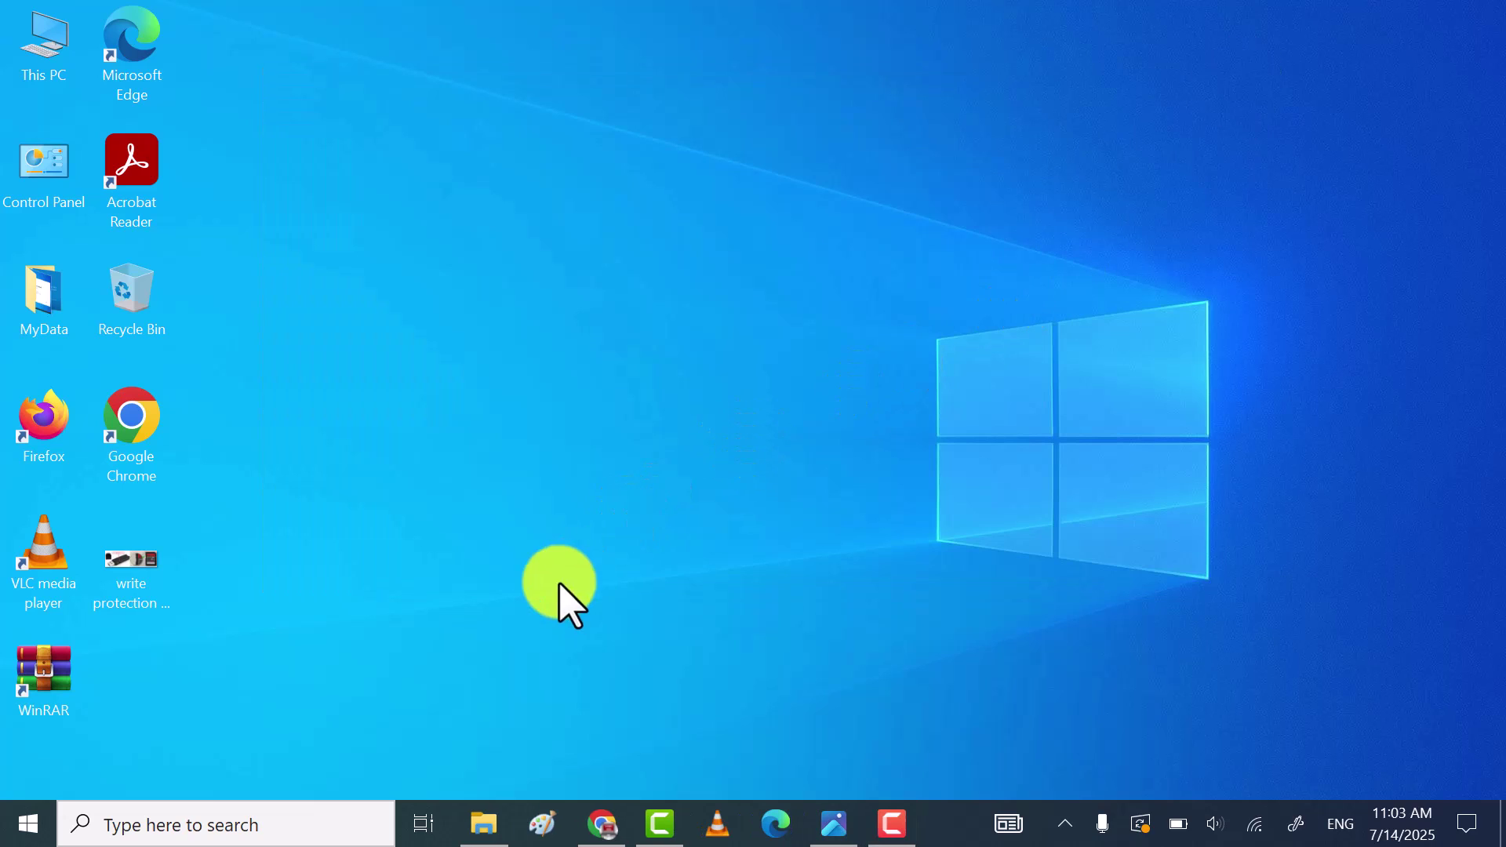
Refresh the desktop, open USB Drive (G:) in File Explorer, then go back up to This PC
right_click(416, 287)
click(498, 370)
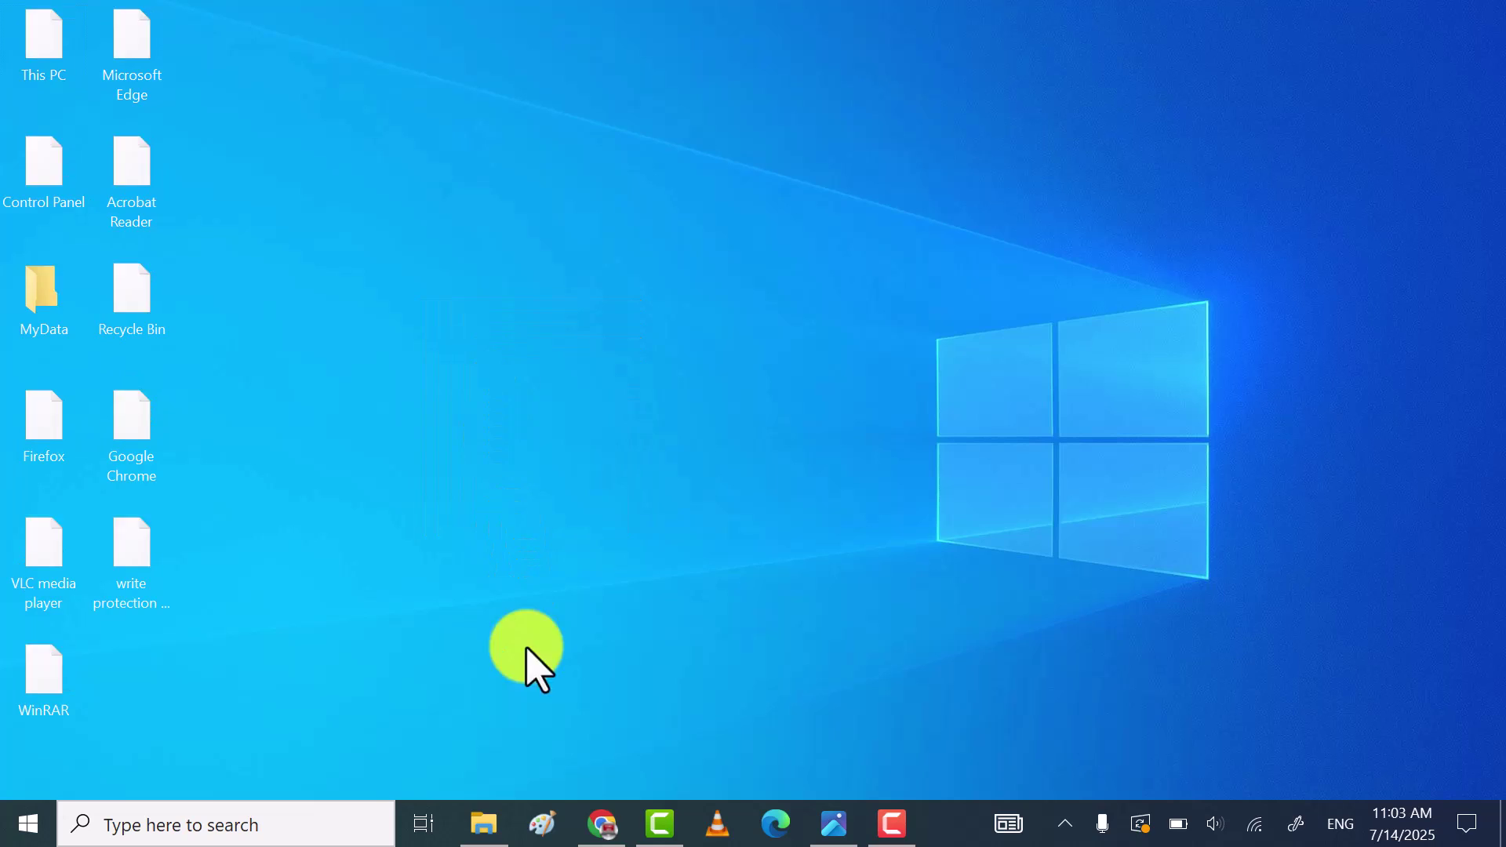
click(482, 822)
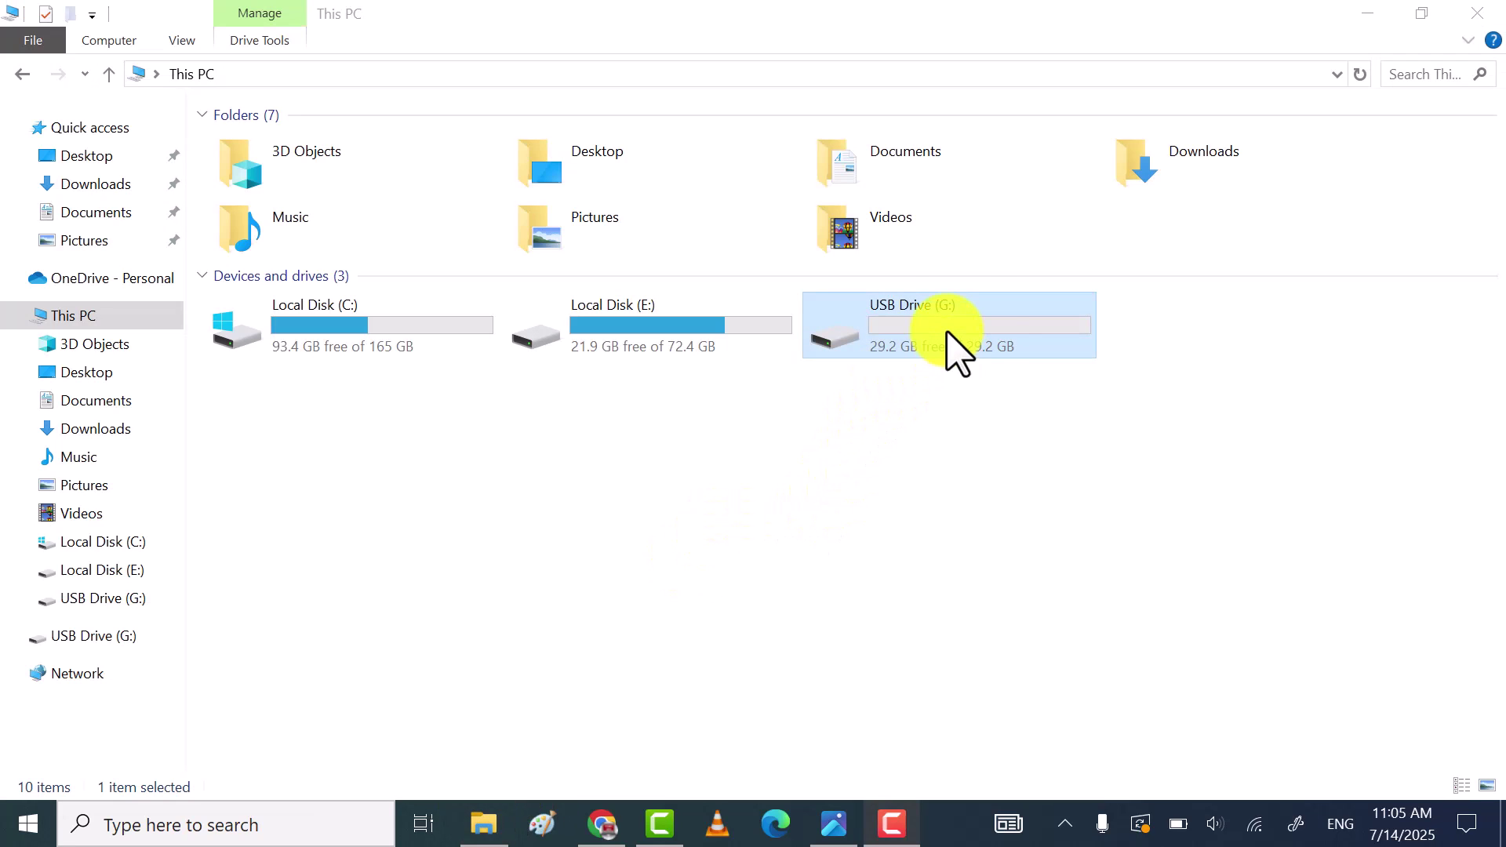
double_click(951, 337)
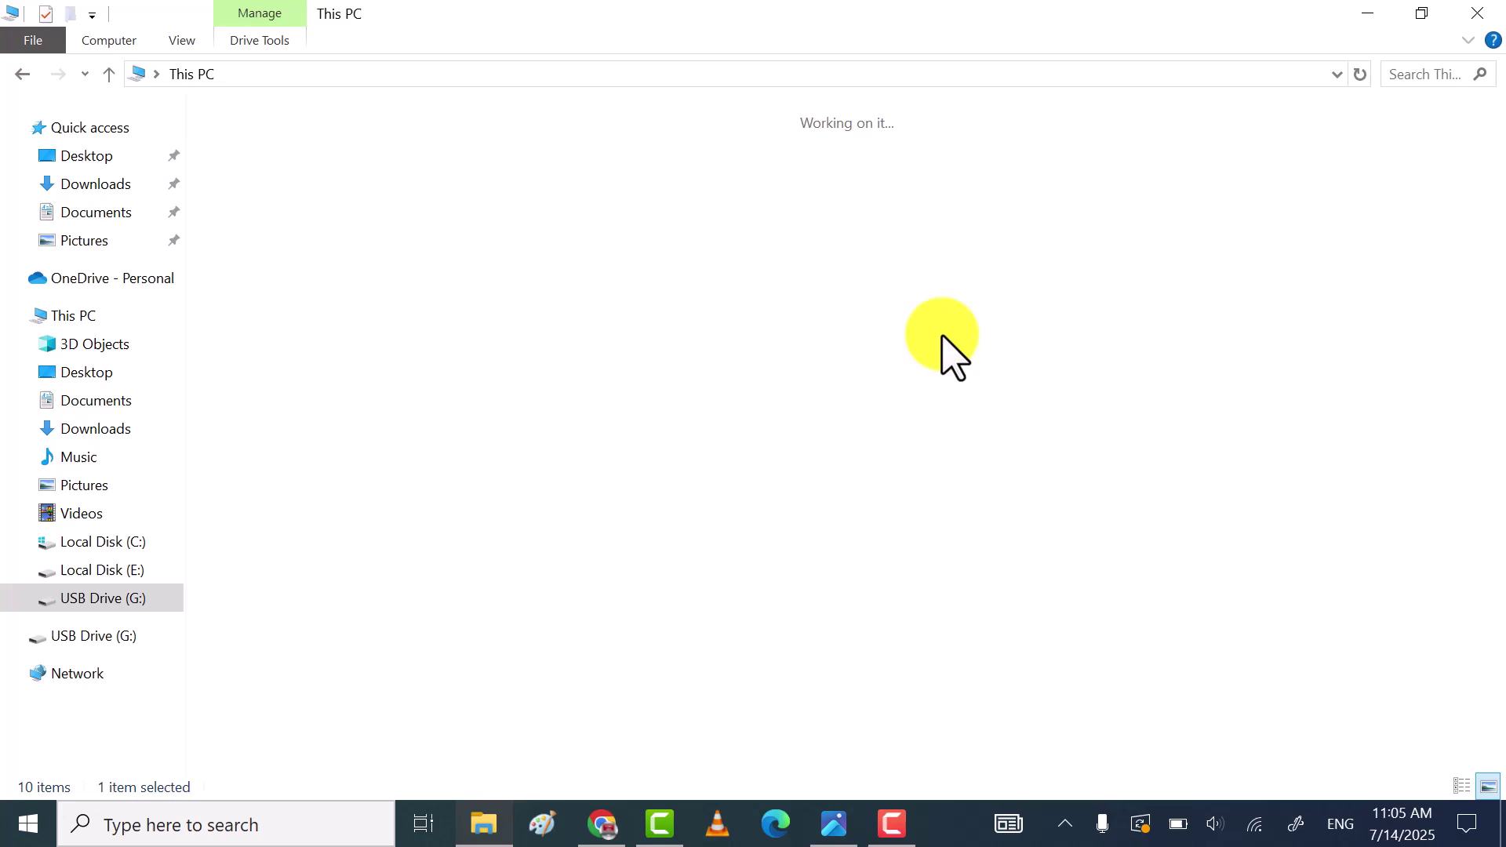
click(108, 74)
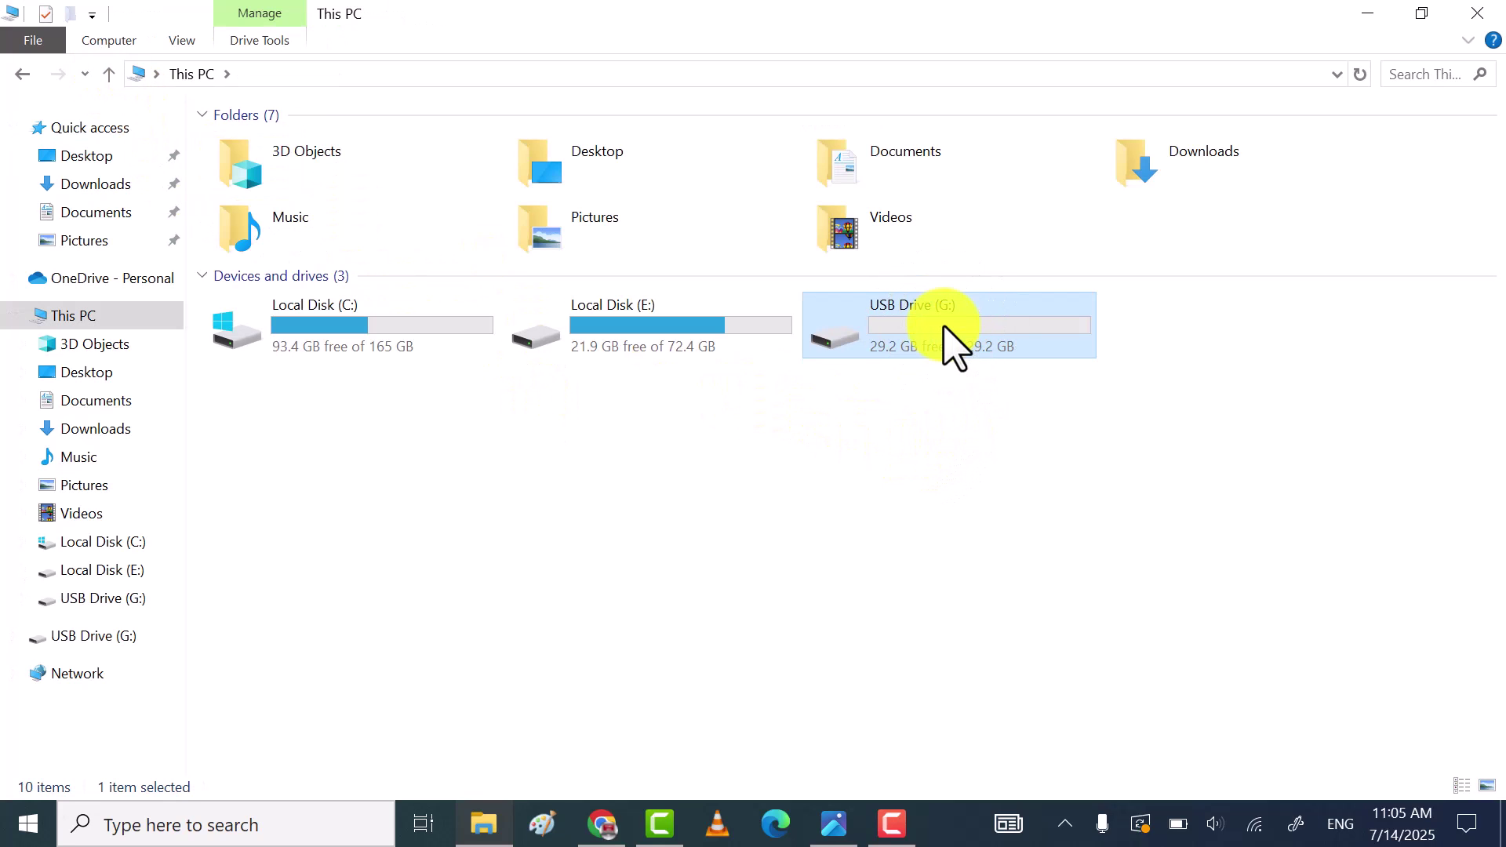
Quick-format USB Drive (G:) as FAT32 with 16-kilobyte allocation units, confirming the data-erase warning
right_click(944, 328)
click(678, 574)
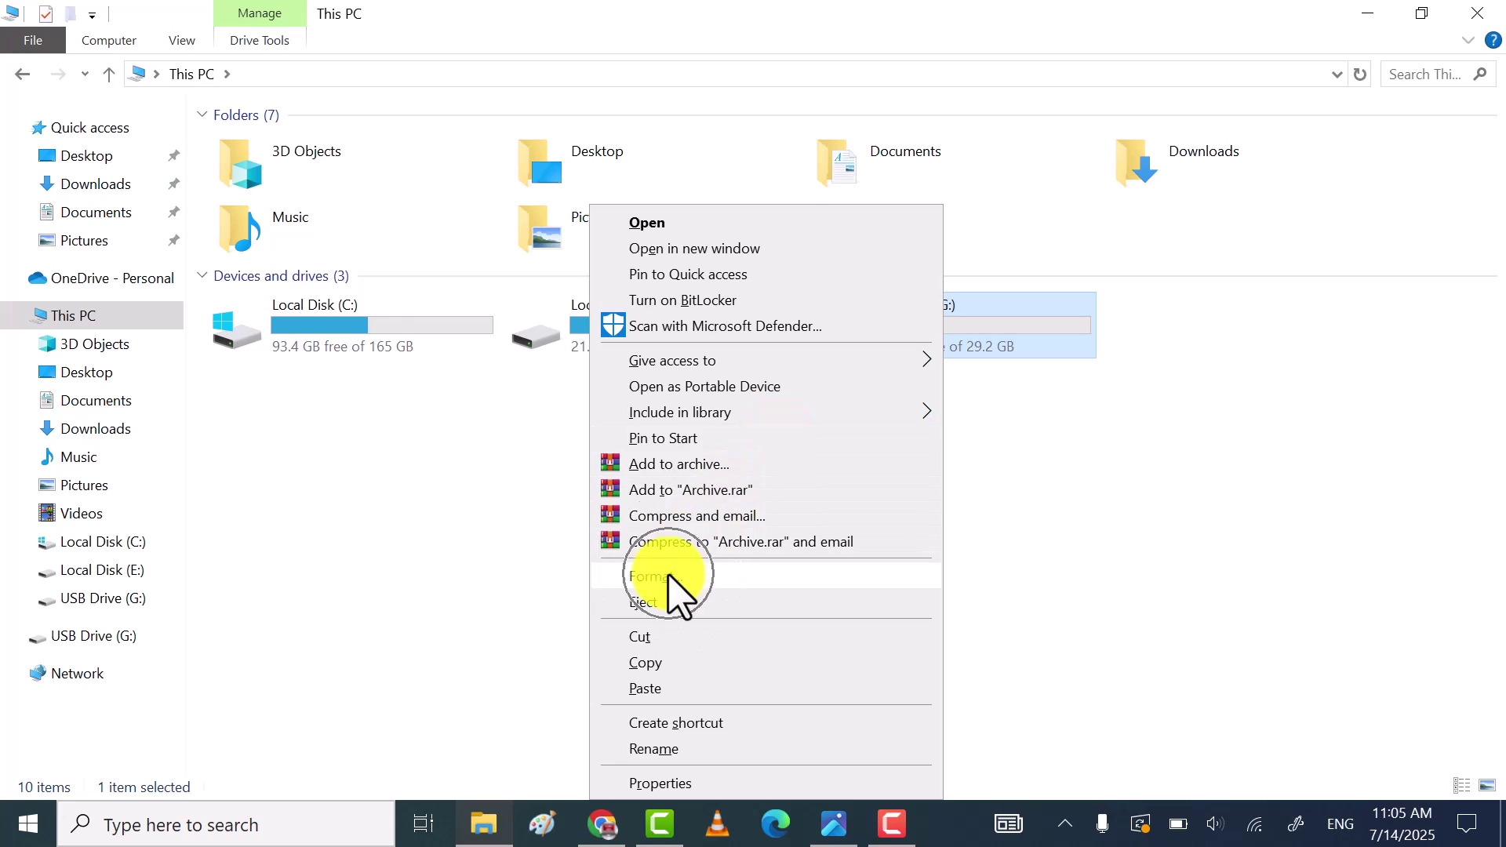
drag(281, 239, 666, 172)
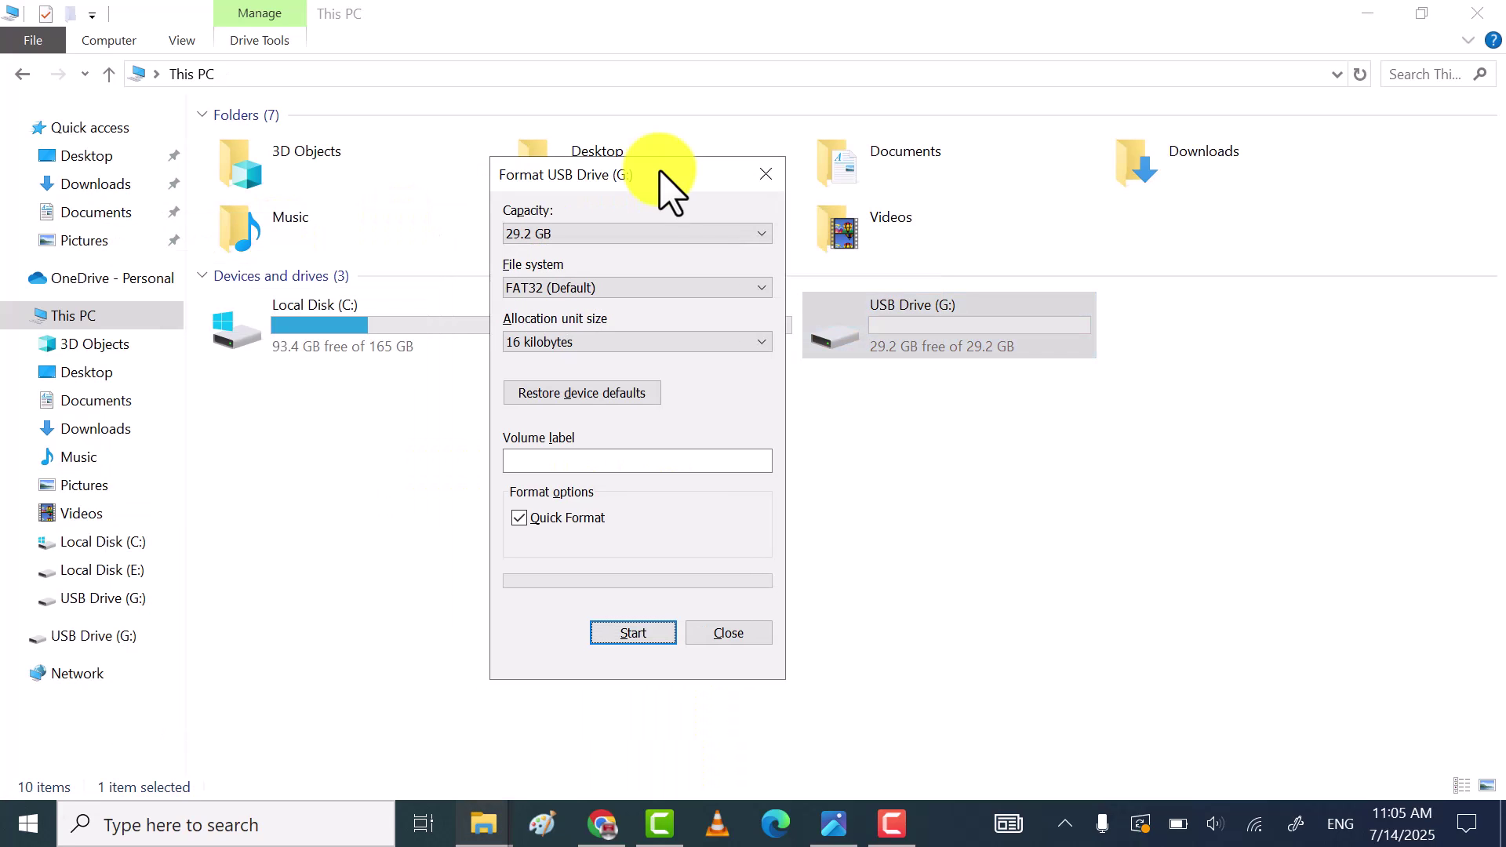
click(633, 633)
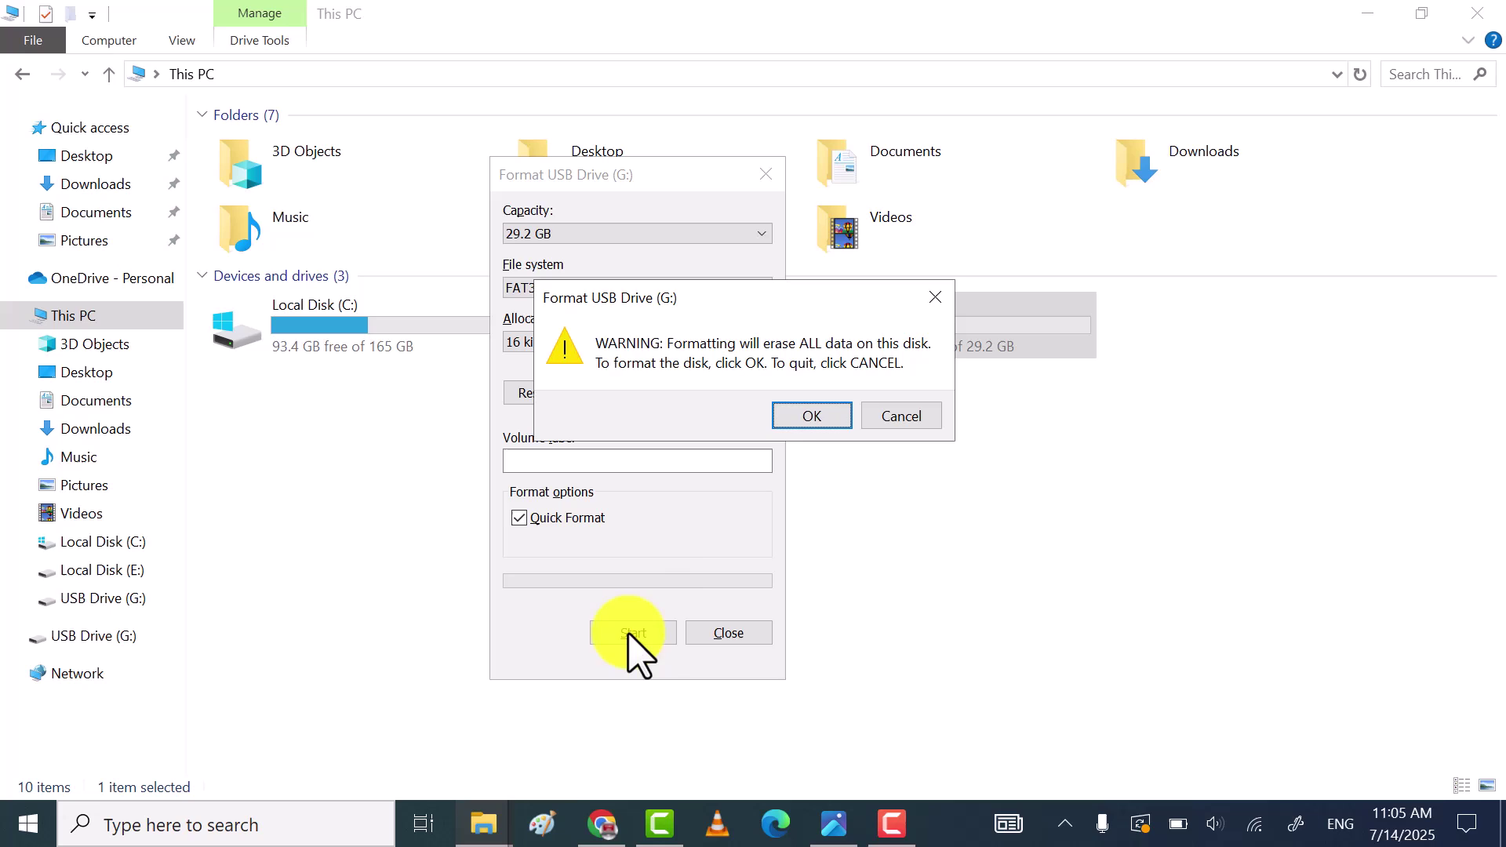
click(806, 414)
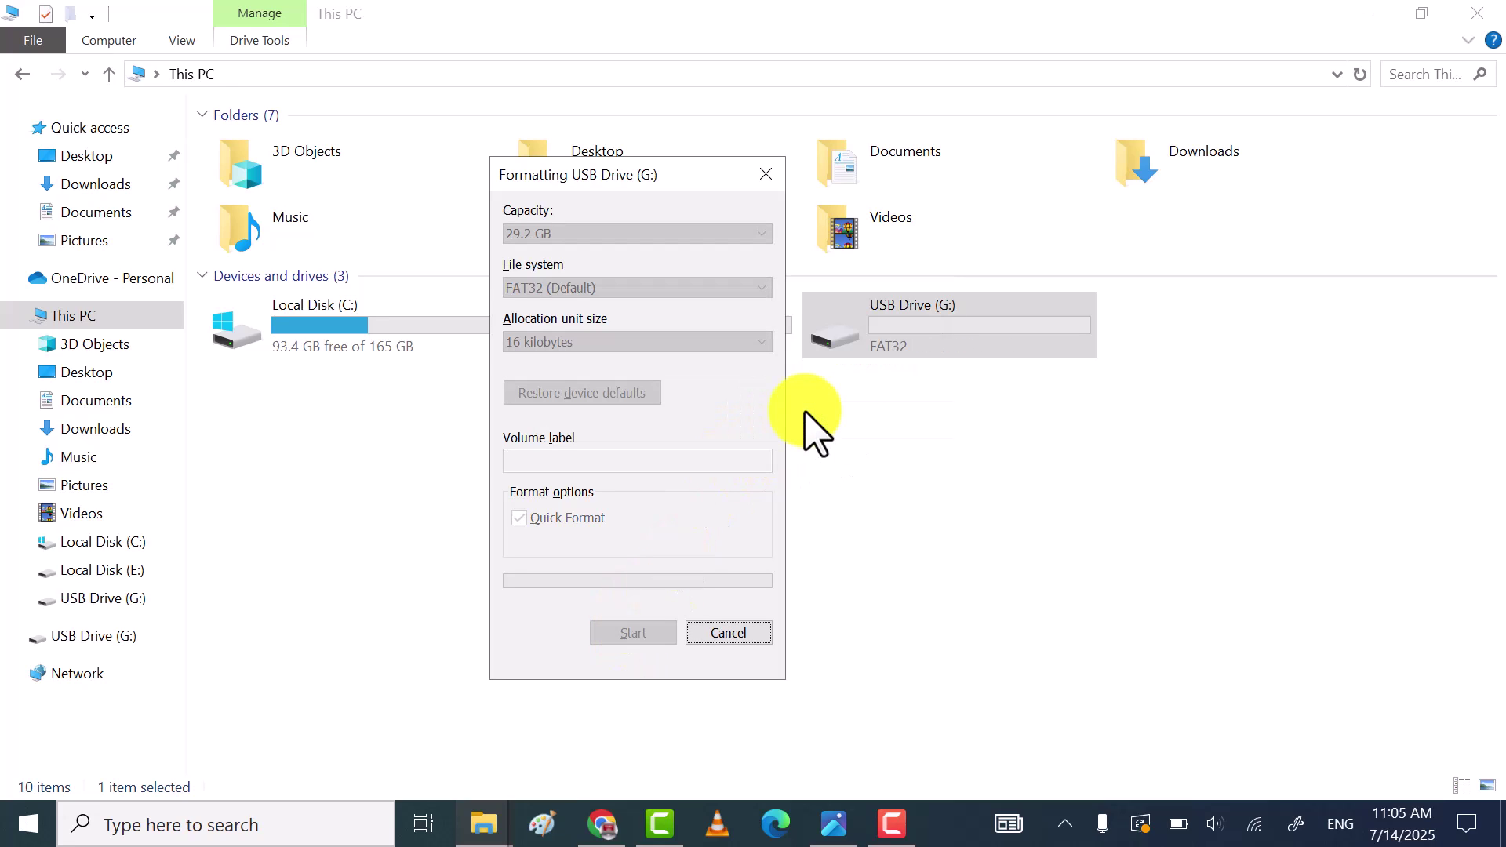